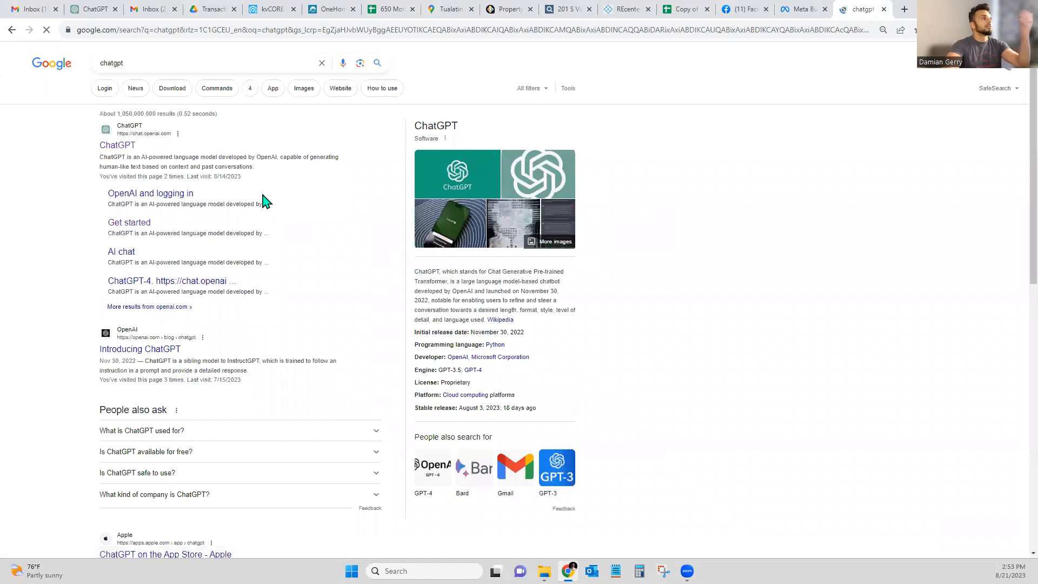
Open the ChatGPT site at chat.openai.com from the Google search results
left_click(117, 146)
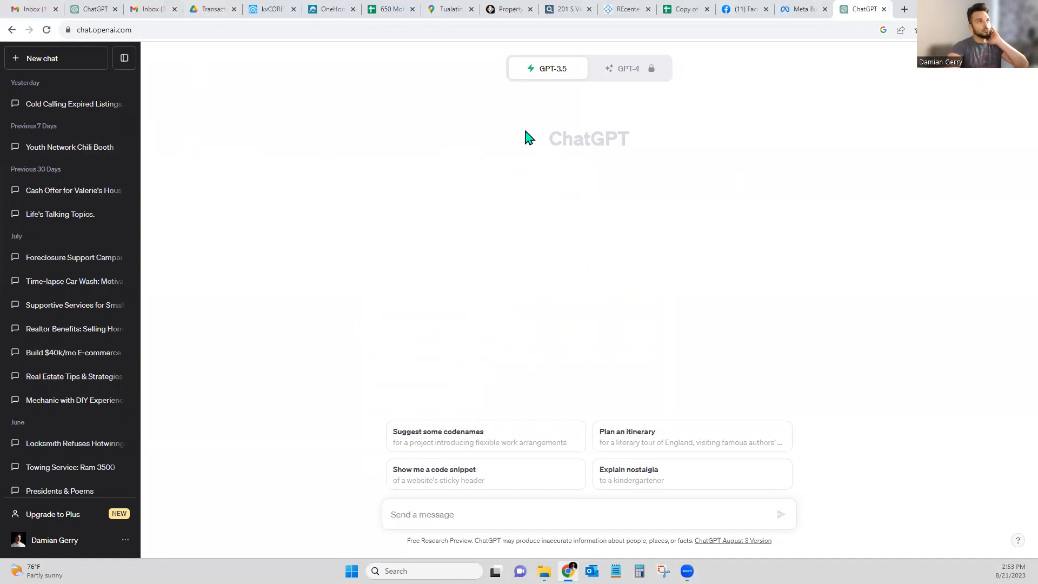
left_click_drag(562, 140, 591, 143)
left_click(622, 199)
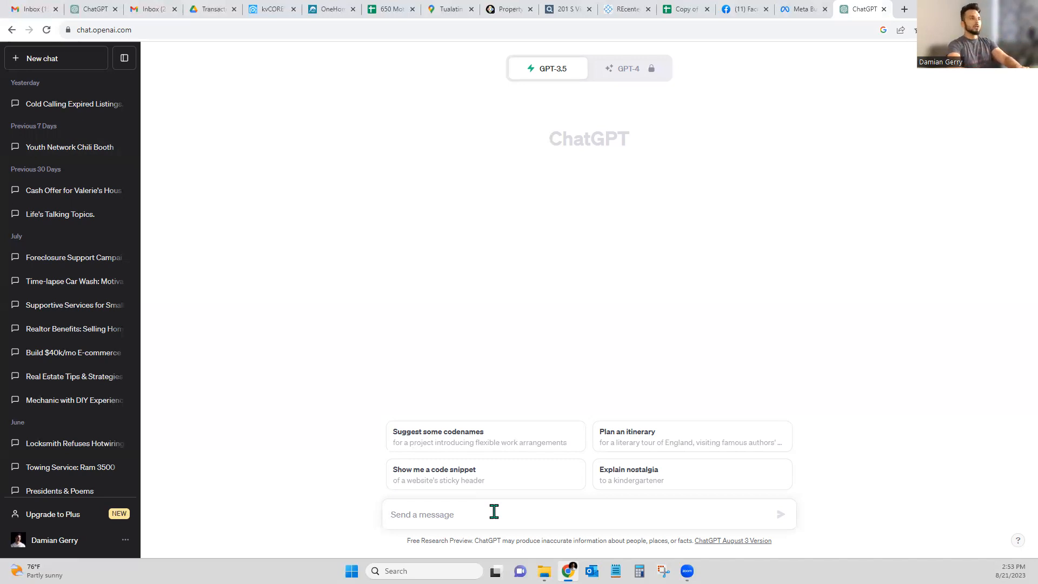
Begin the chat prompt with "pretend you're a master marketer & write an email campaign"
type("preten")
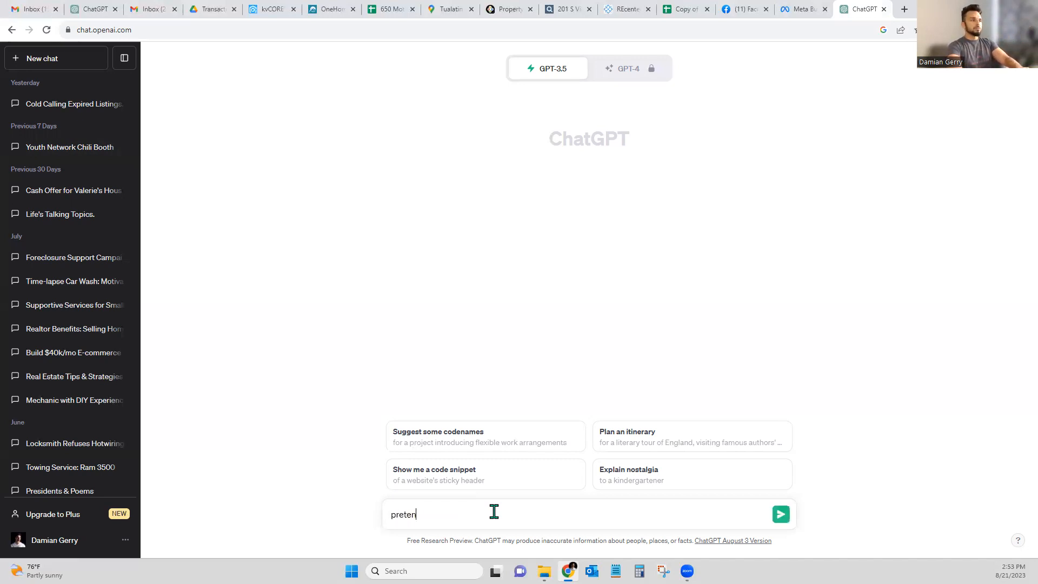
type("d you're a ")
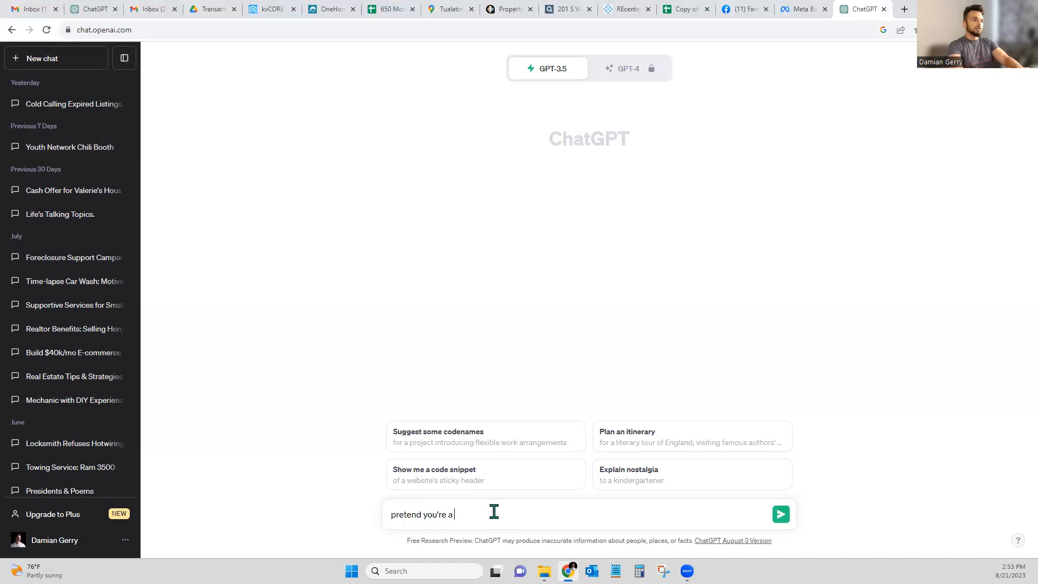
type("master marketer")
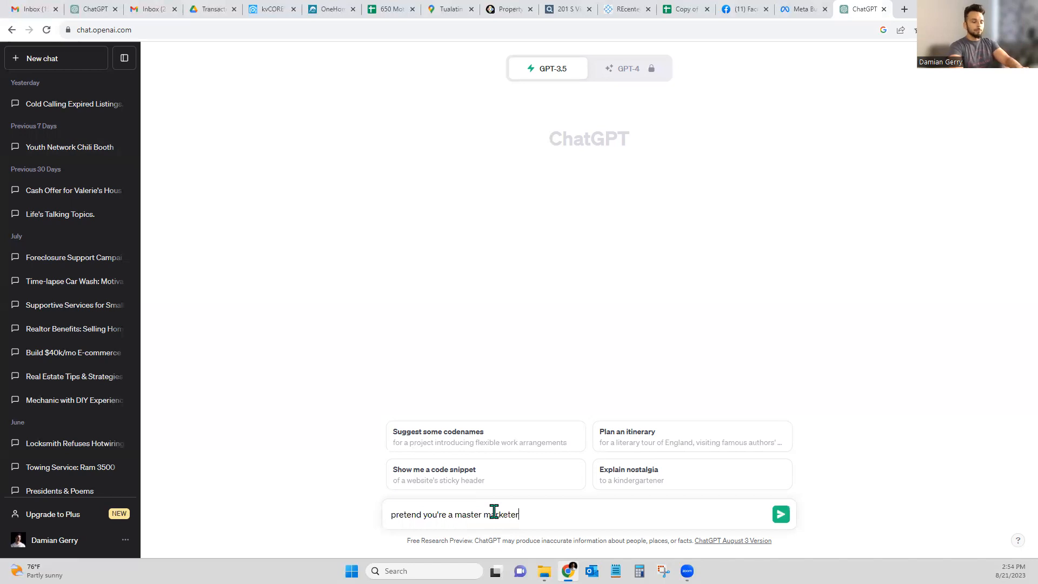
type(" & ")
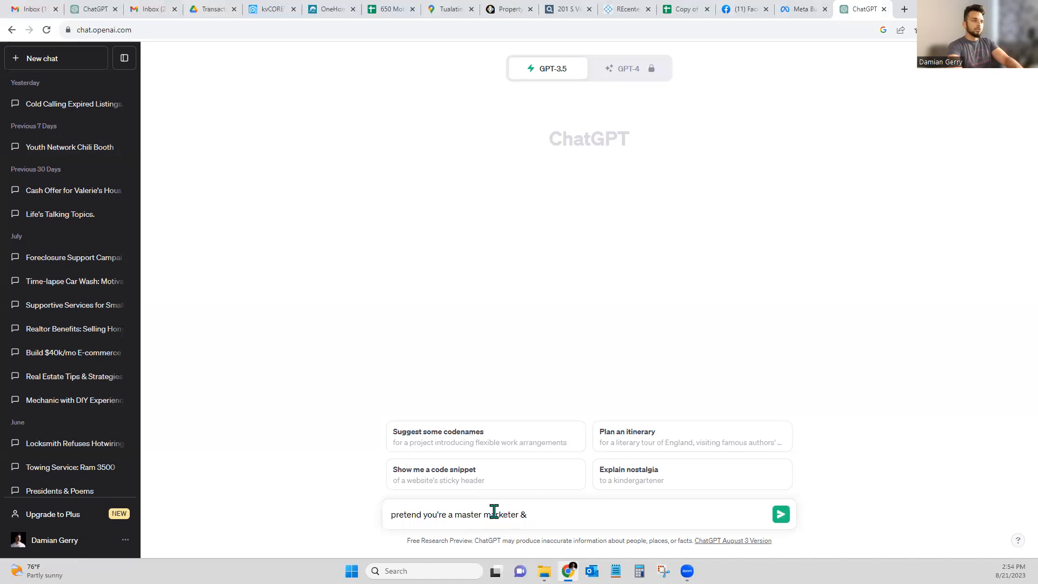
type("write a")
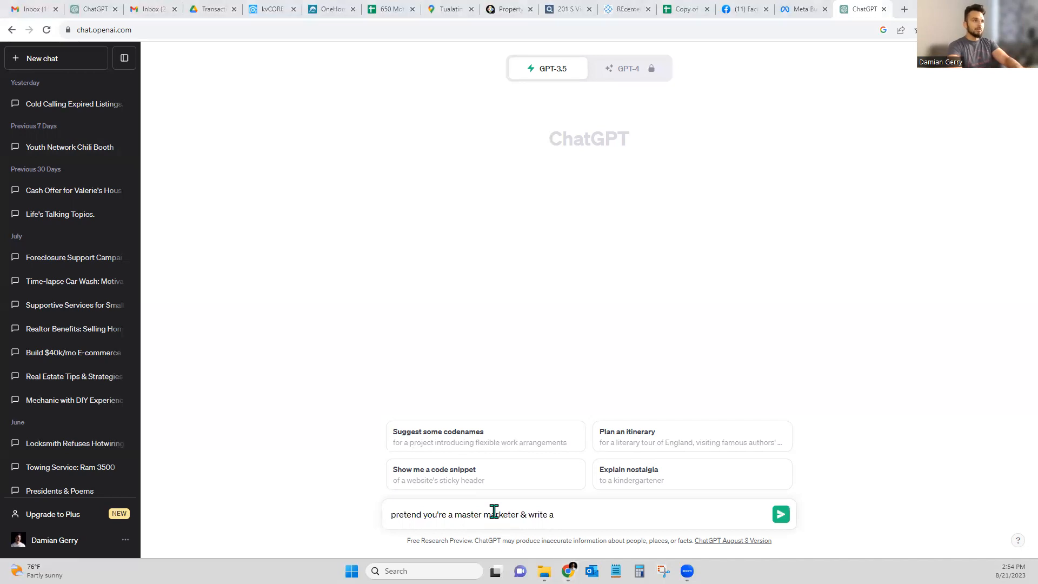
type("emai")
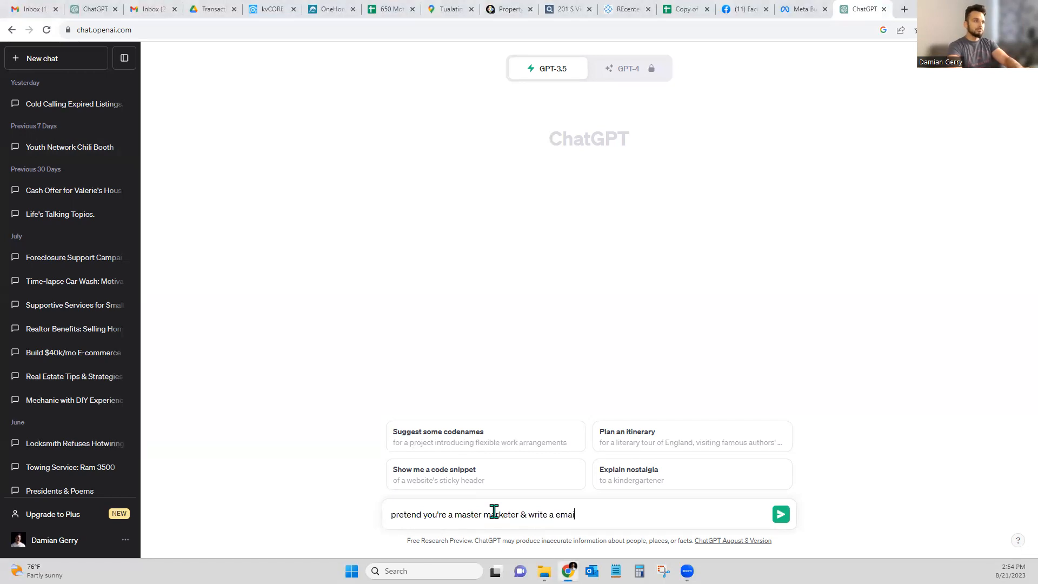
key("BackSpace")
key("BackSpace")
key("BackSpace")
key("BackSpace")
type("n")
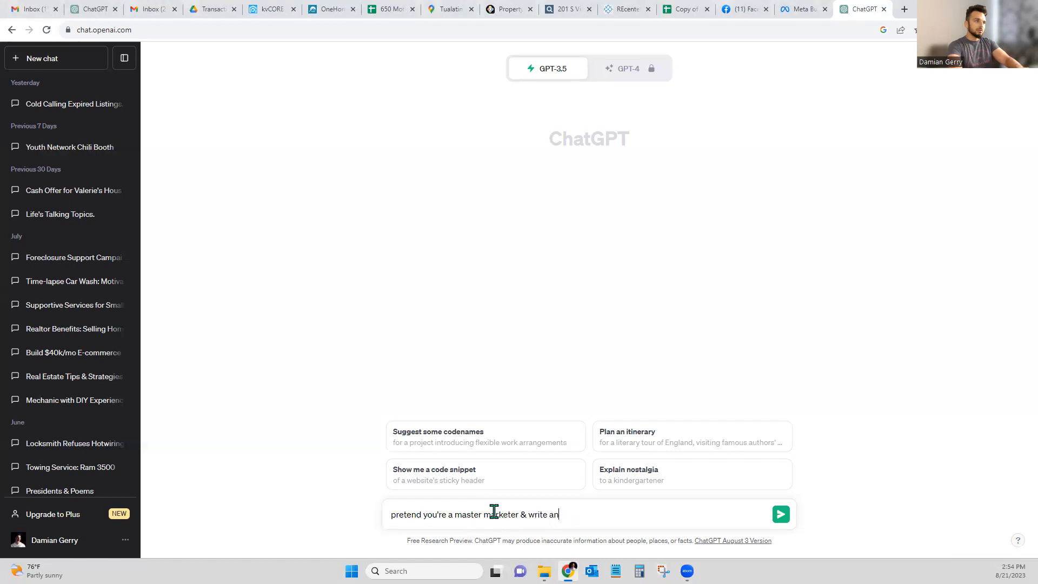
type(" email campaign")
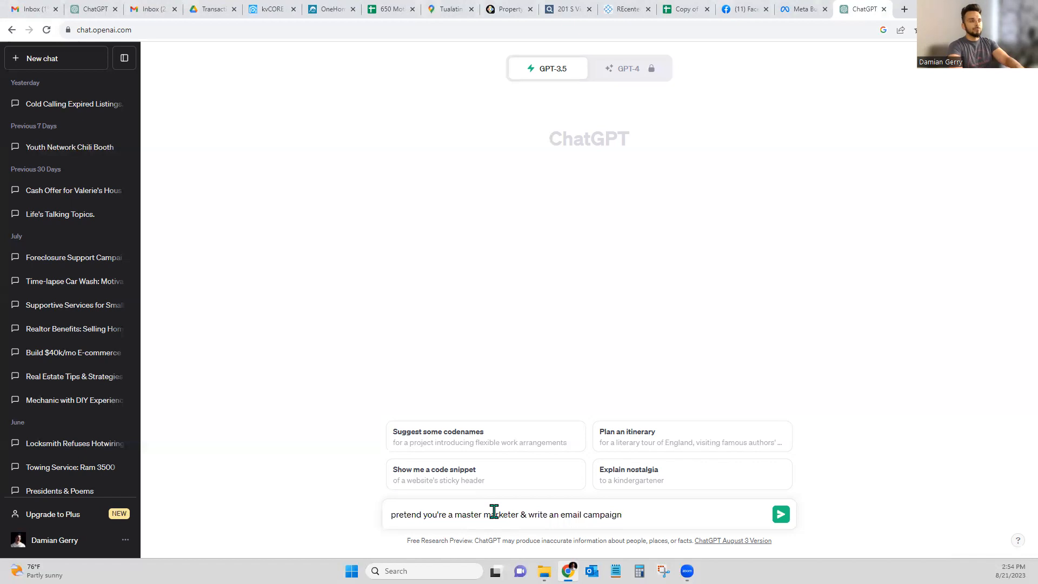
Continue the prompt with "that's aimed towards distressed properties for" followed by the realty group's name
type("that's aimed towards ")
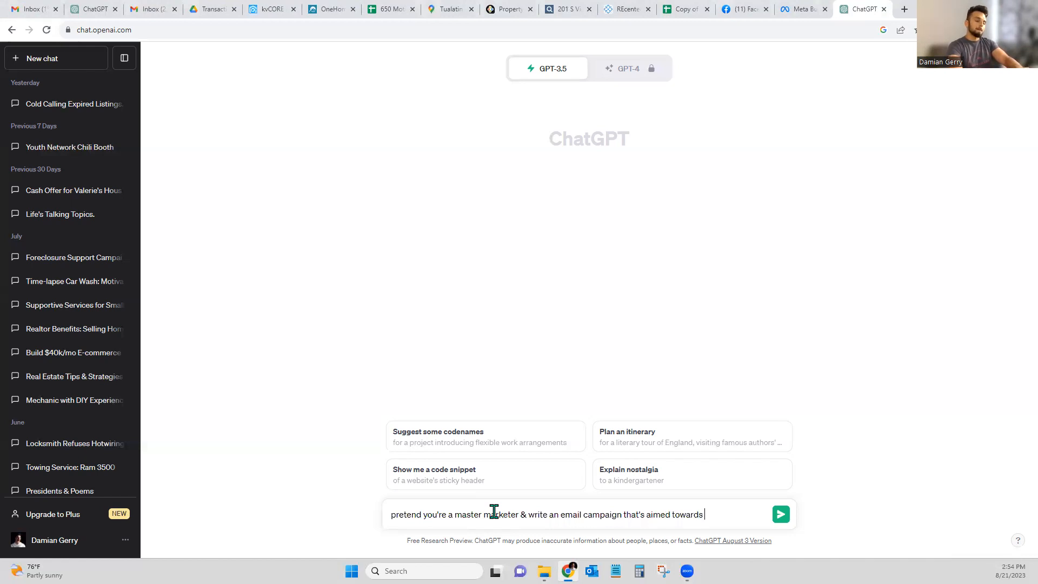
type("distress")
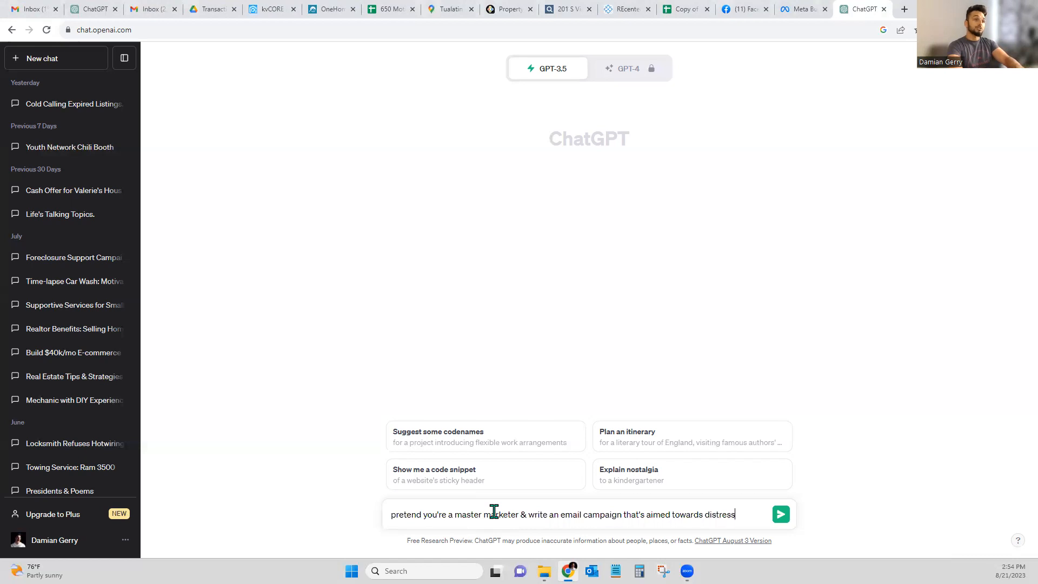
type("ed propertie")
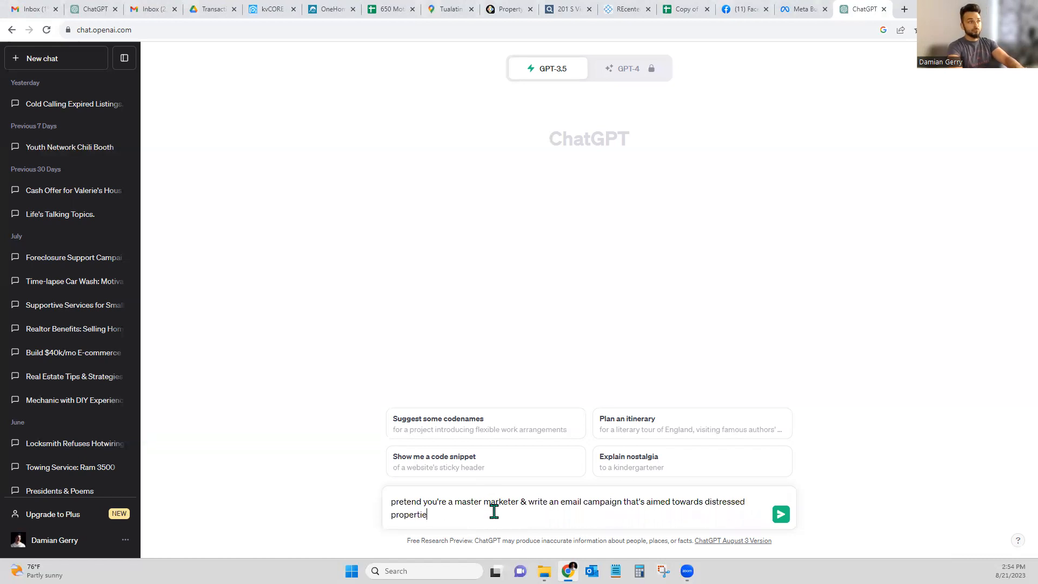
type("s for D")
key("BackSpace")
key("BackSpace")
key("BackSpace")
key("BackSpace")
type("or ")
type("Damian Gerry Realty ")
type("Goru")
key("BackSpace")
key("BackSpace")
key("BackSpace")
type("roup")
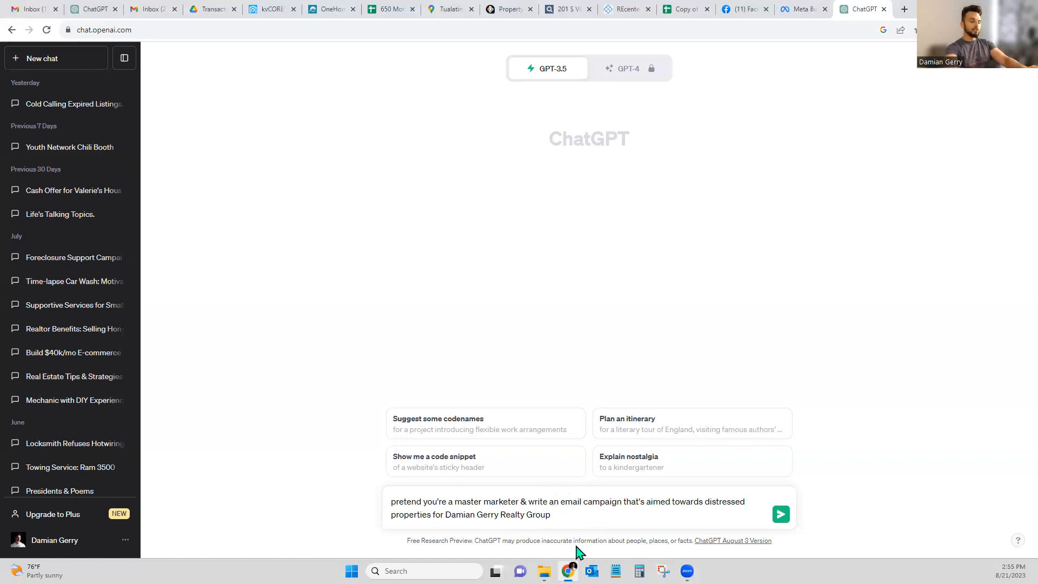
Edit the prompt's wording so that it asks for "10 email campaigns"
key("BackSpace")
key("BackSpace")
key("BackSpace")
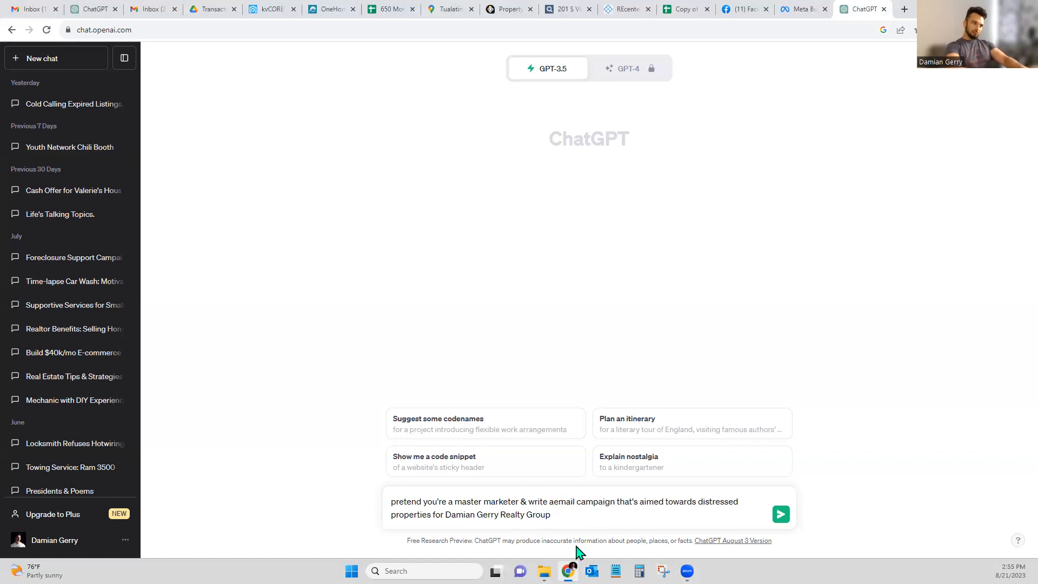
type("10")
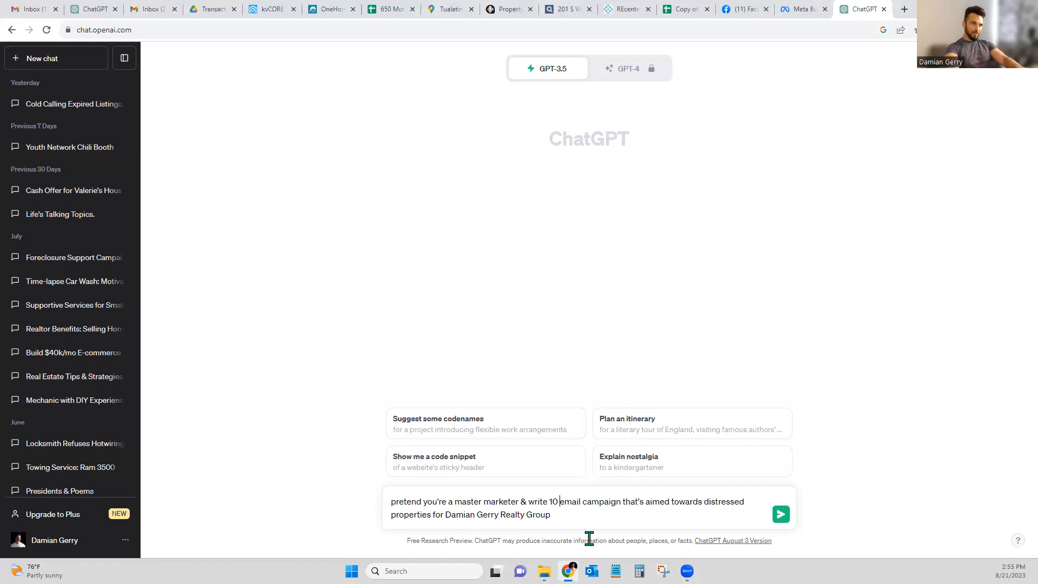
left_click(625, 501)
type("s")
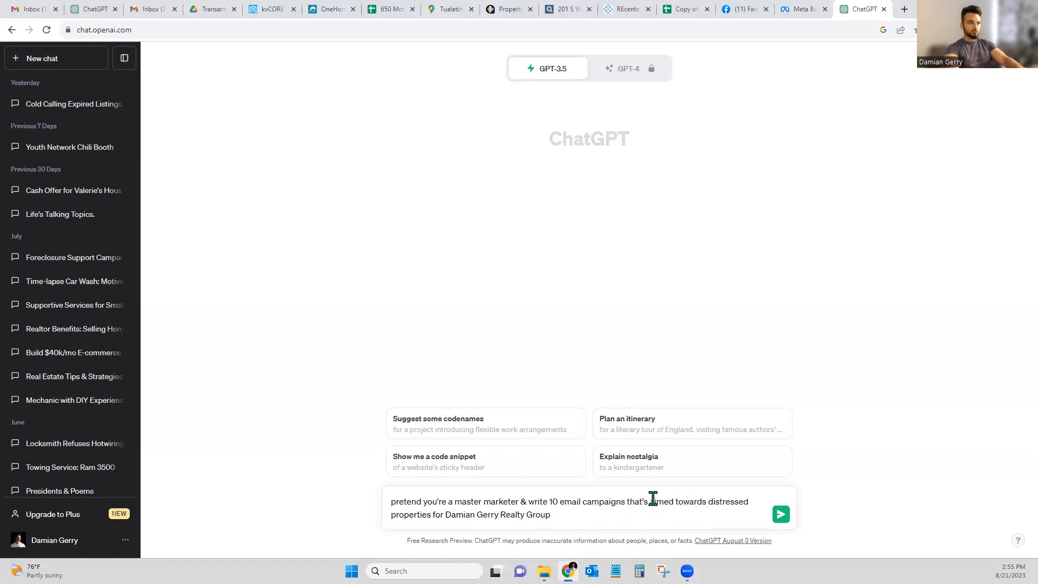
Append ", include that I've got investors willing to pay cash immediately" to the prompt and submit it
left_click(562, 516)
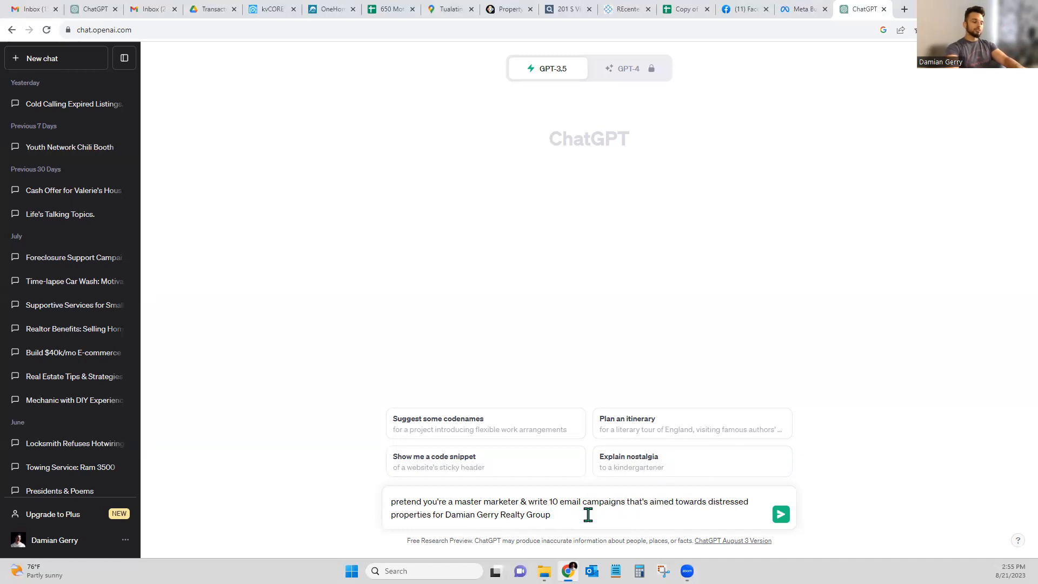
type(", include that ")
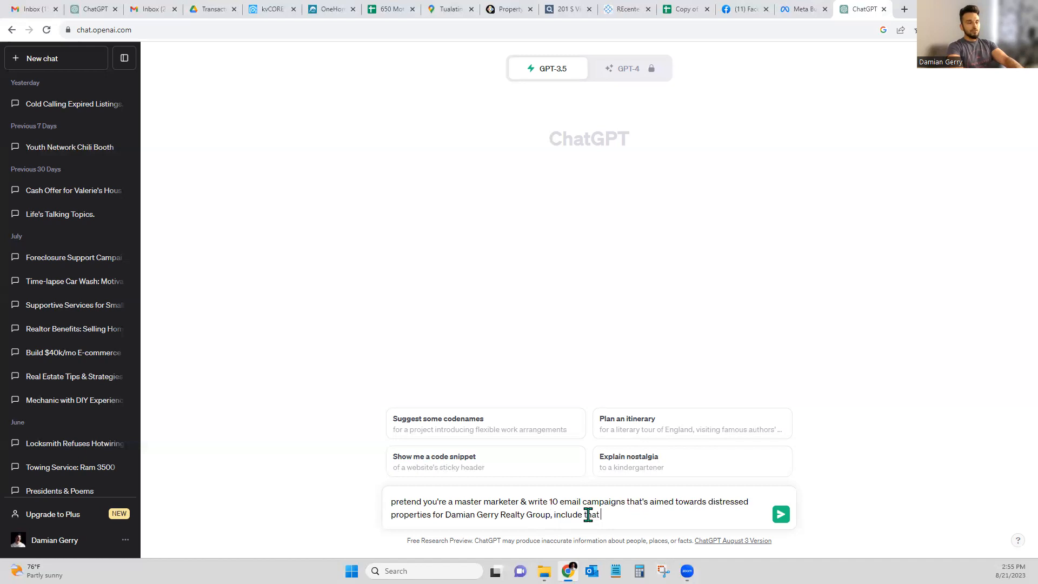
type("I've got invest")
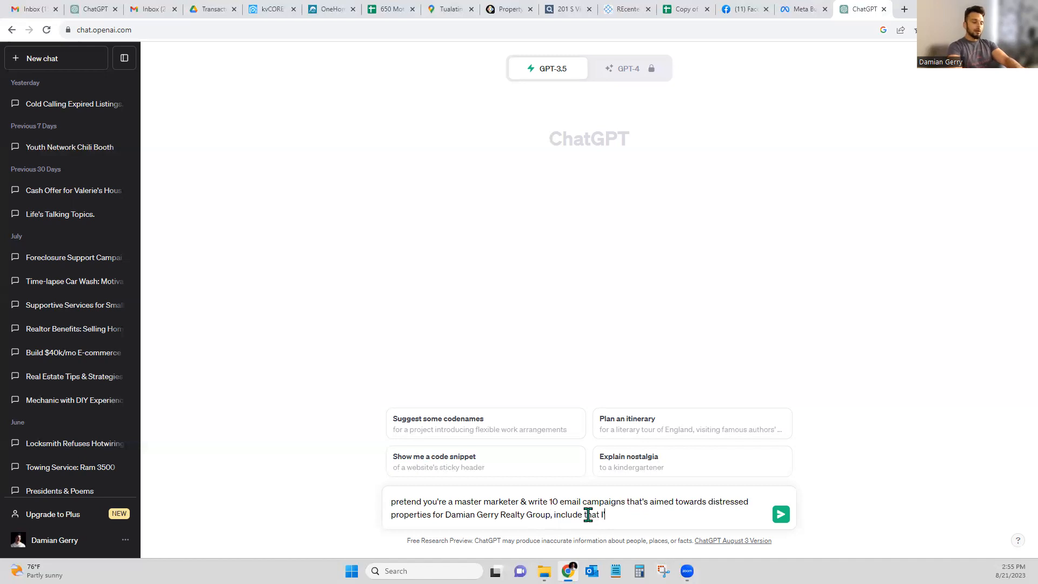
type("ors willing tp oa")
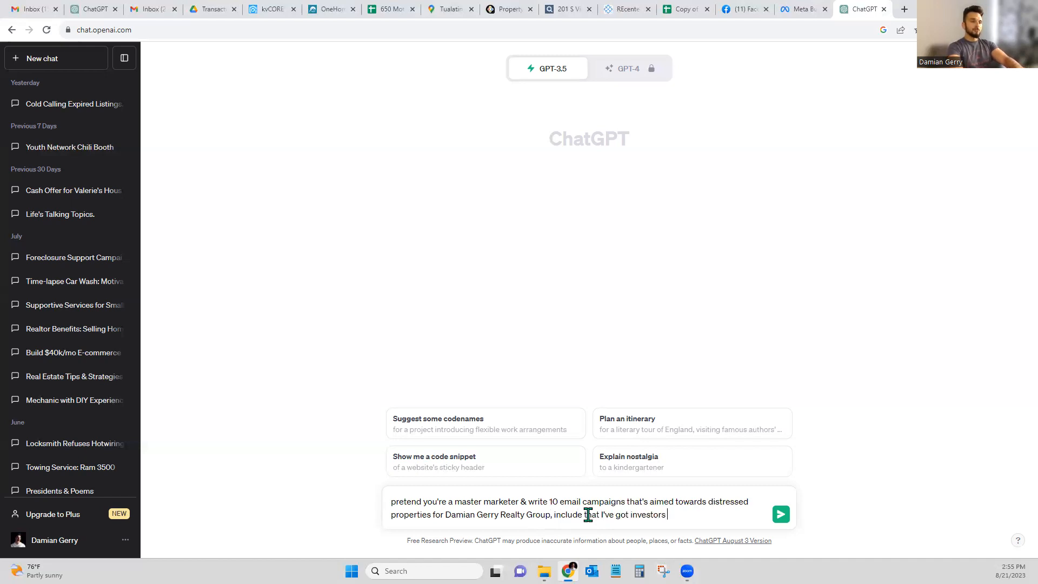
key("BackSpace")
key("BackSpace")
key("BackSpace")
key("BackSpace")
type("o pay cash")
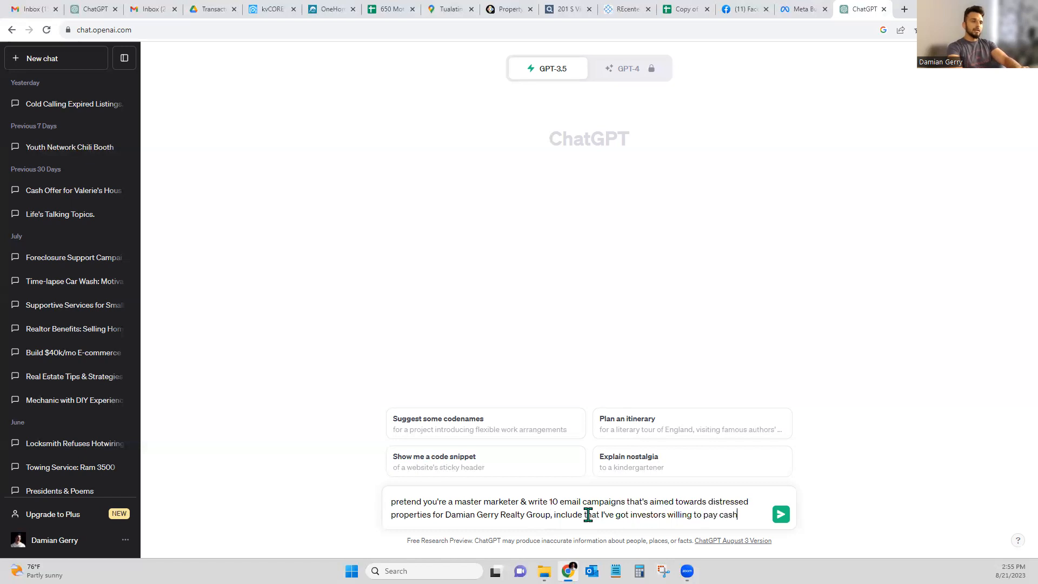
type(" immediately")
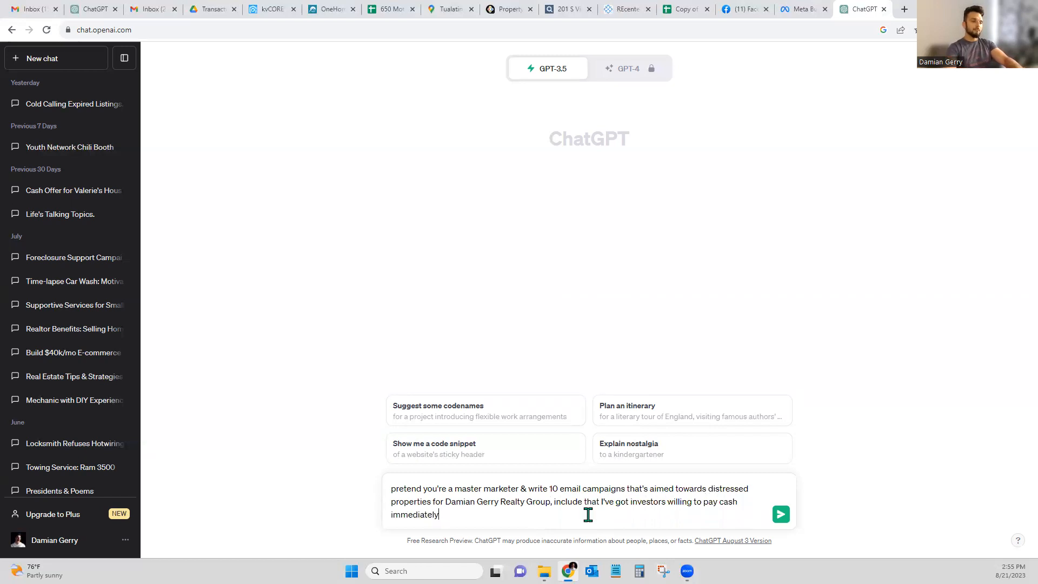
key("Return")
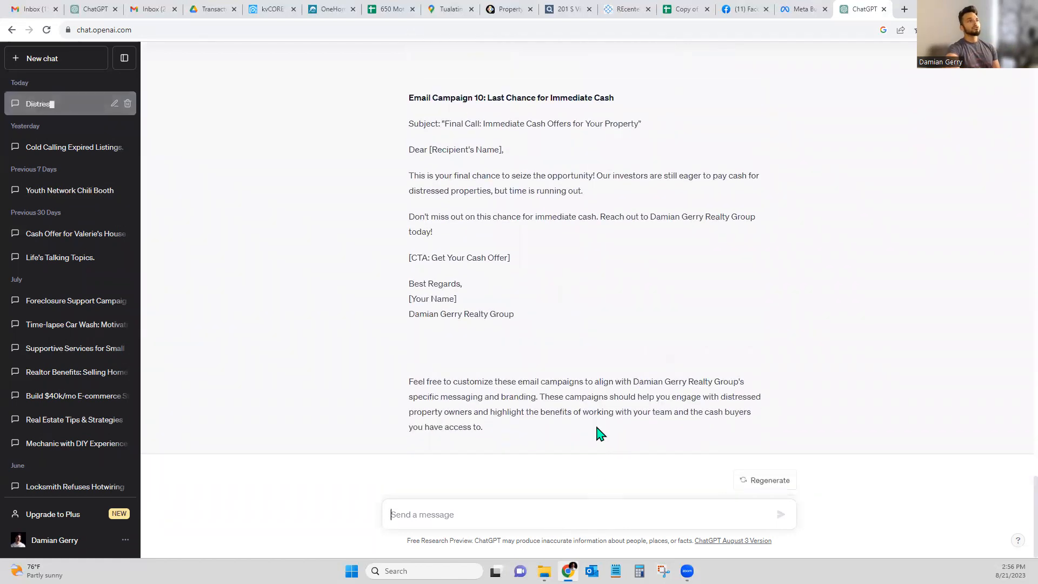
Review the generated email campaigns from the first one through Email Campaign 10
scroll(618, 419, "up", 15)
scroll(619, 419, "up", 20)
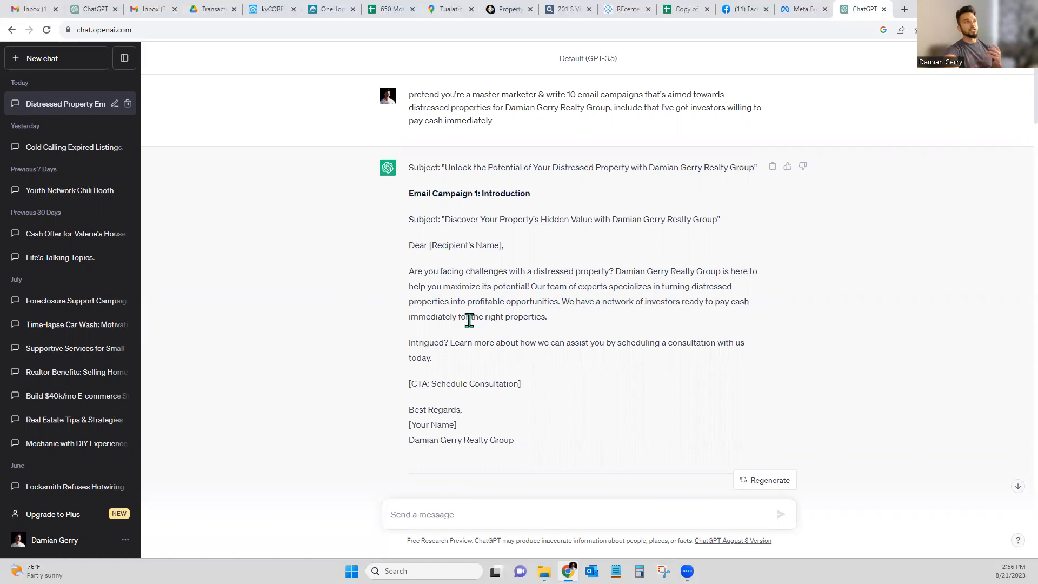
scroll(536, 312, "down", 5)
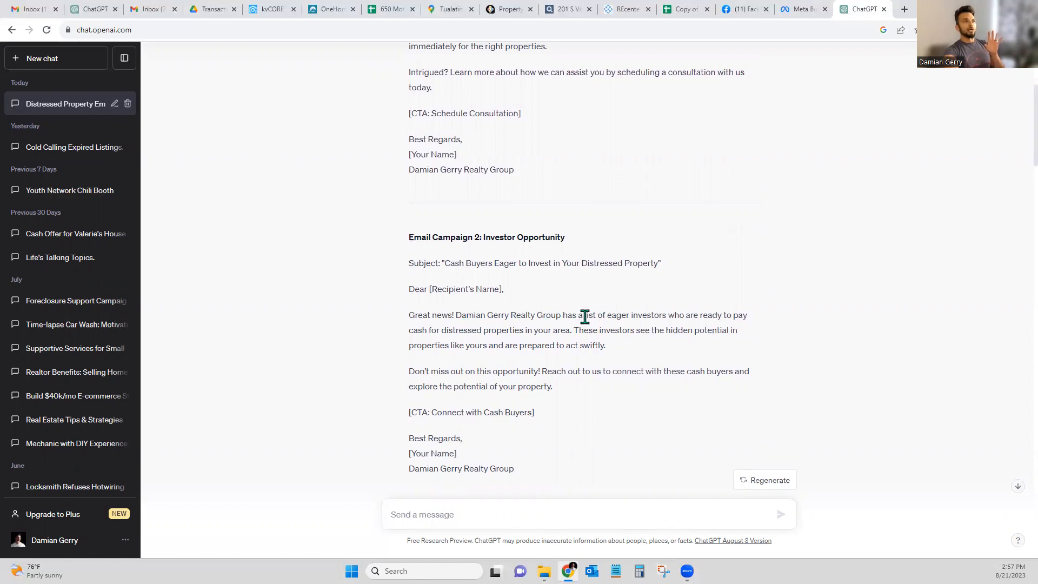
scroll(534, 365, "down", 3)
scroll(534, 366, "down", 2)
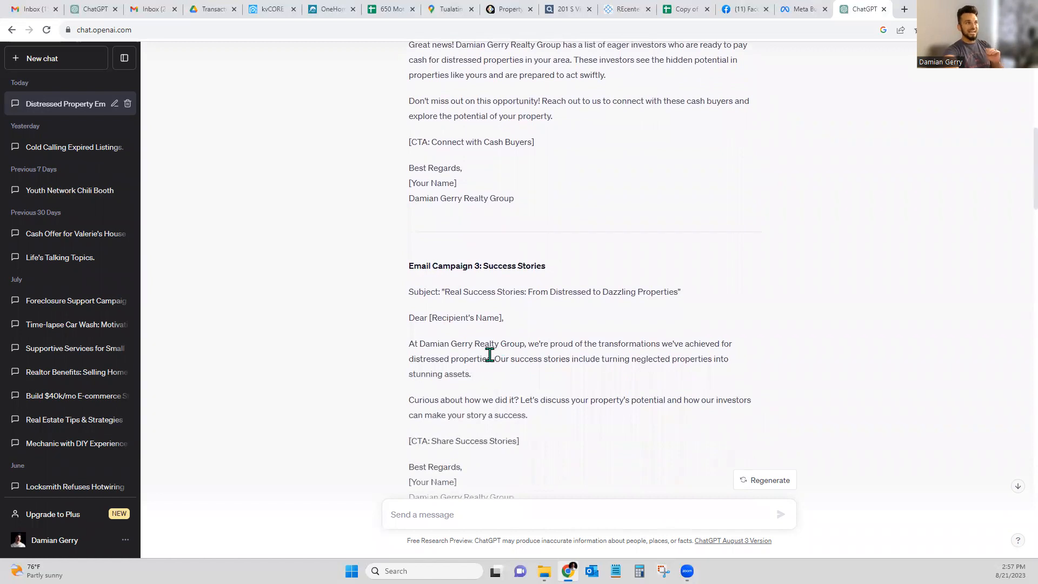
scroll(490, 357, "down", 2)
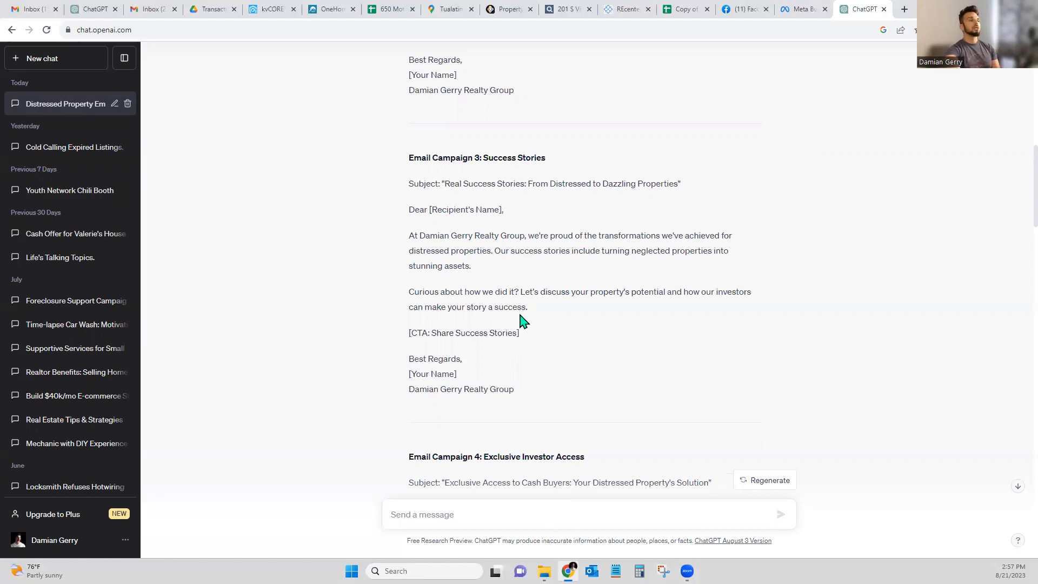
scroll(522, 321, "down", 20)
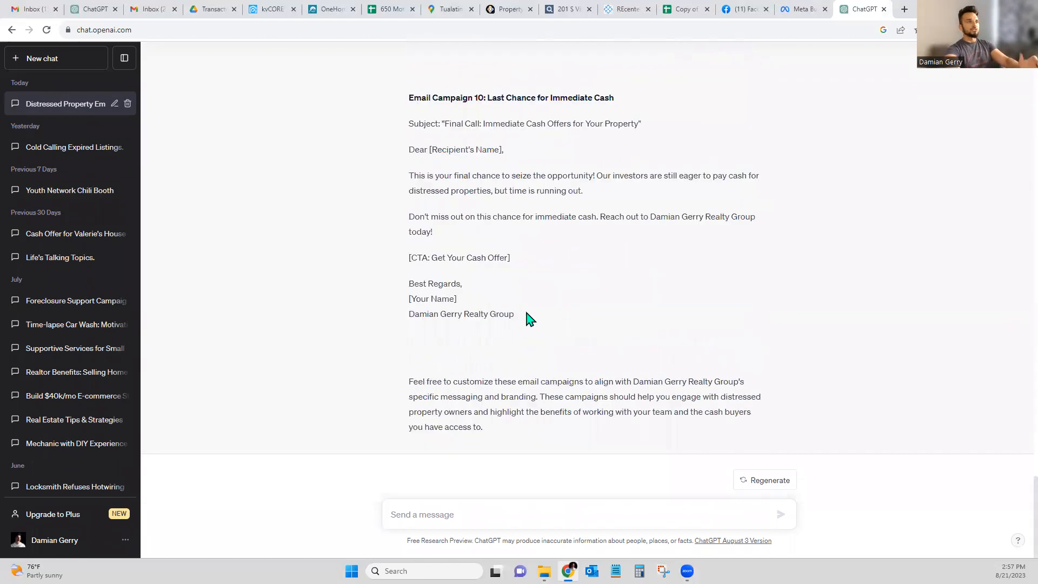
Send the follow-up message "write in human format" to have the campaigns rewritten
left_click(465, 516)
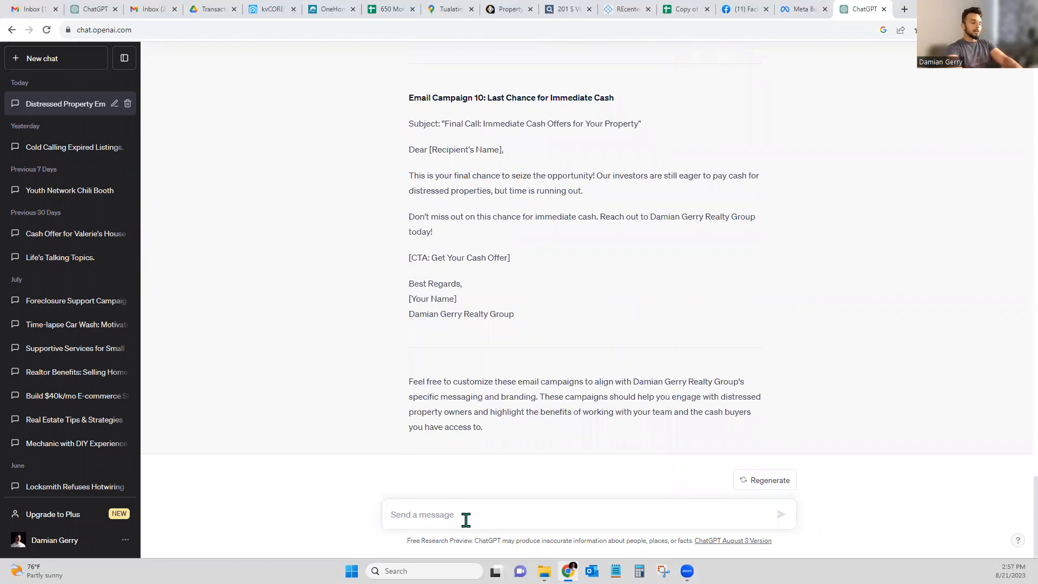
type("write in human f")
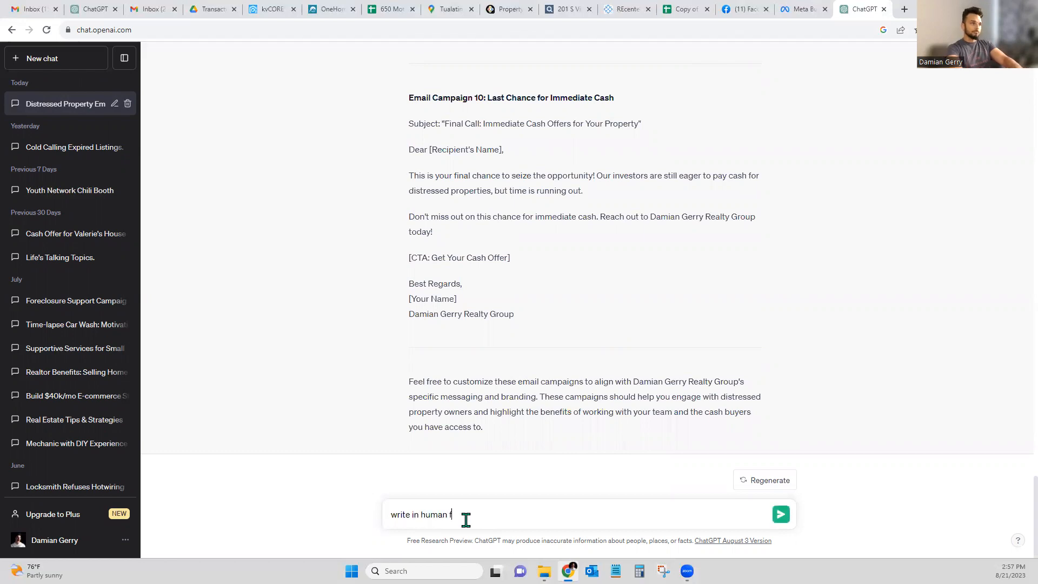
type("ormat")
key("Return")
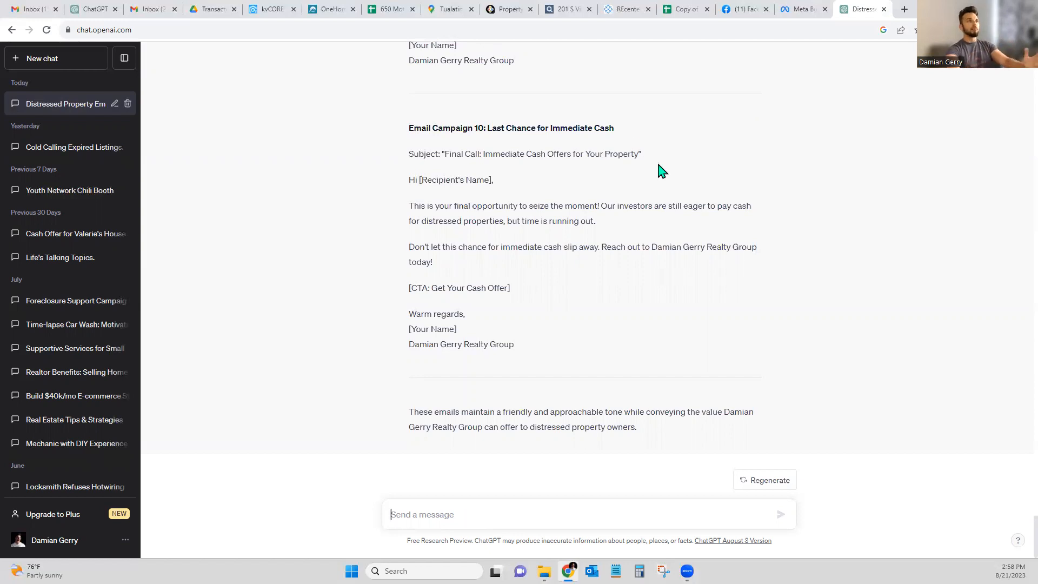
Examine the beginning of the rewritten response and its Email Campaign 1: Introduction
scroll(662, 171, "up", 20)
scroll(663, 203, "up", 15)
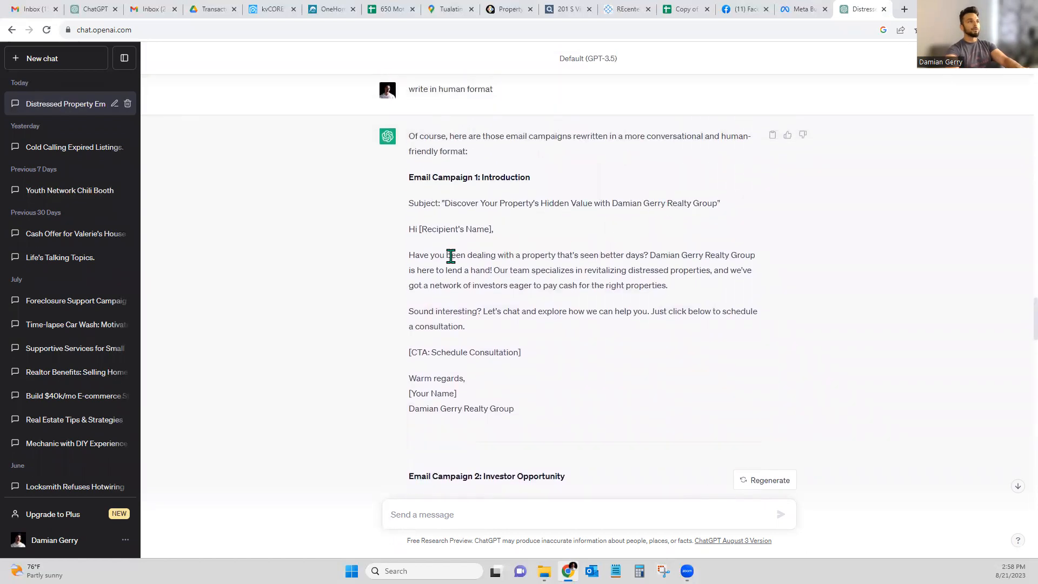
scroll(440, 254, "up", 1)
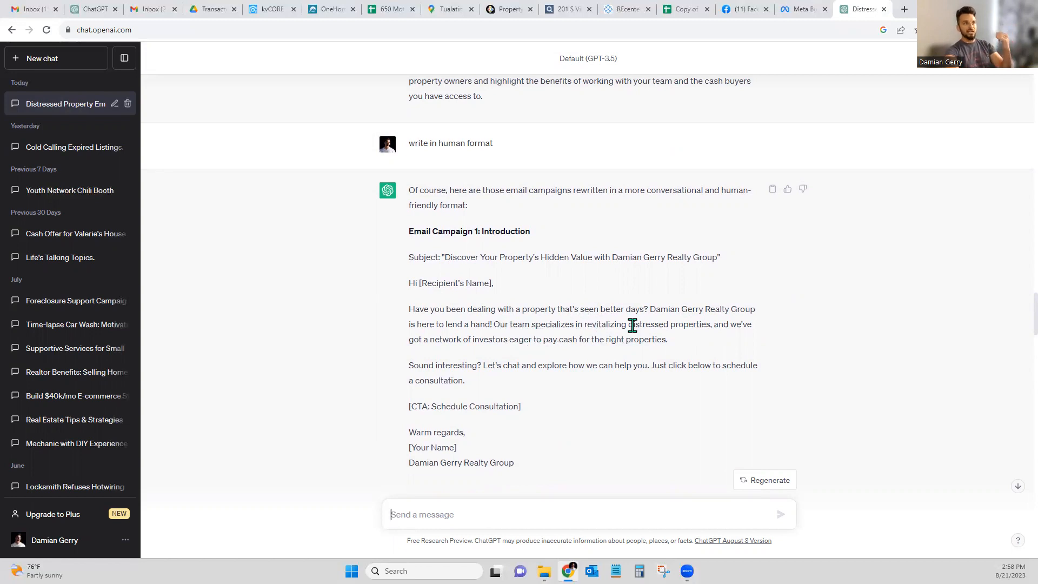
scroll(619, 306, "up", 1)
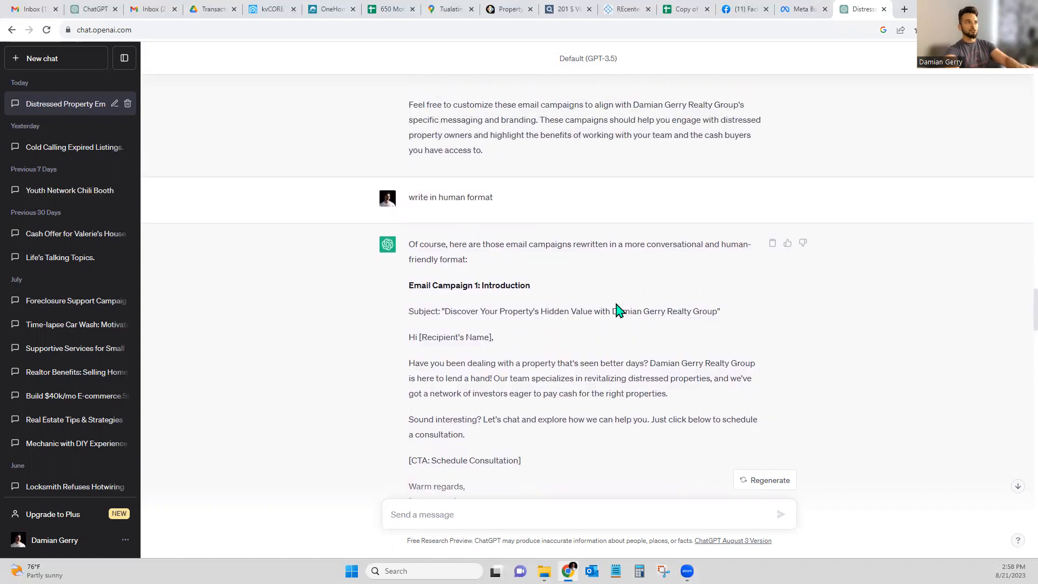
Compare the wording of the original email campaigns with the rewritten human-format versions of Email Campaigns 1 and 2
scroll(622, 310, "up", 10)
scroll(633, 323, "up", 20)
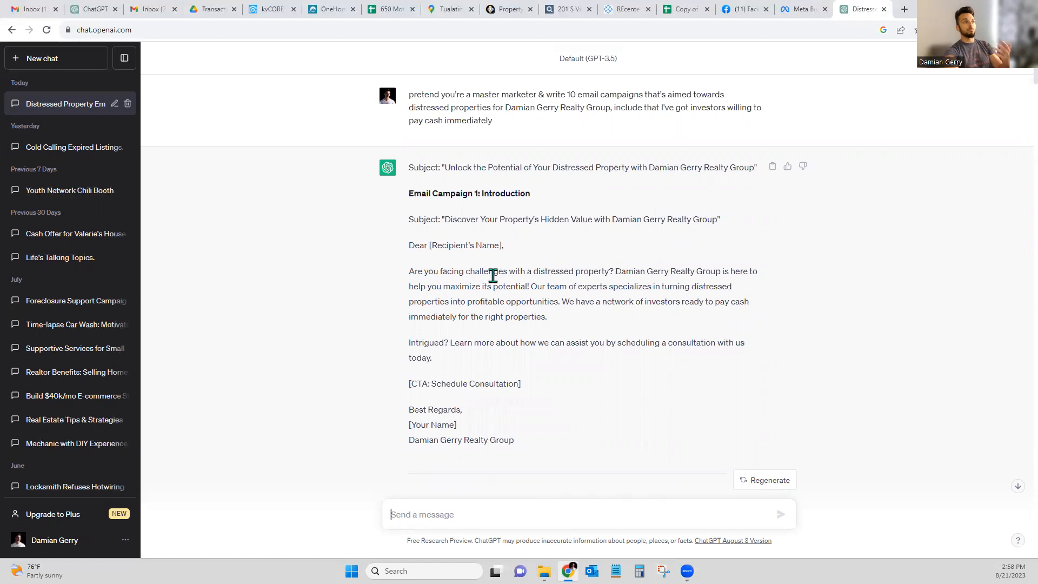
scroll(543, 270, "down", 20)
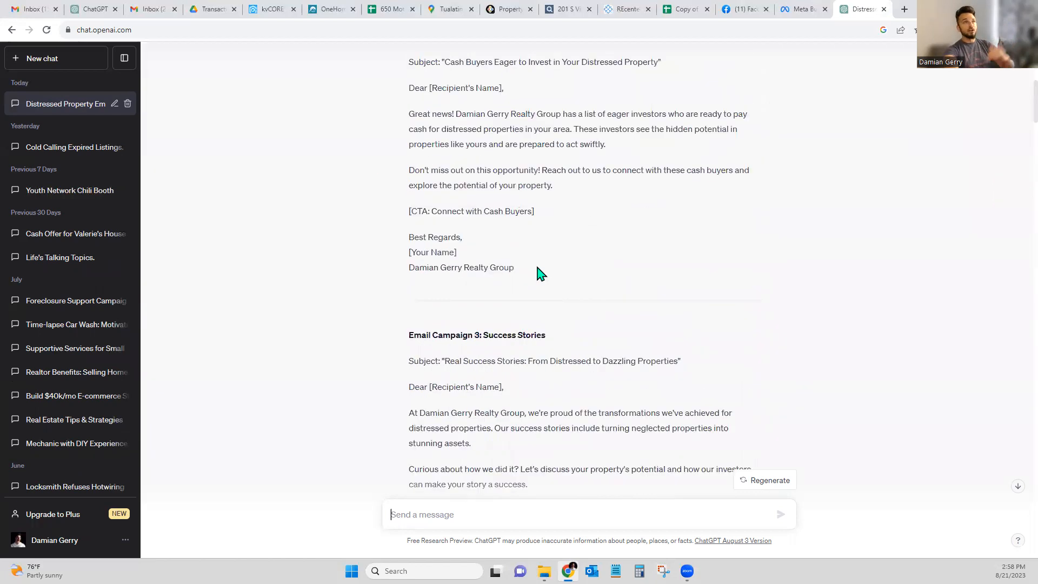
scroll(547, 263, "down", 20)
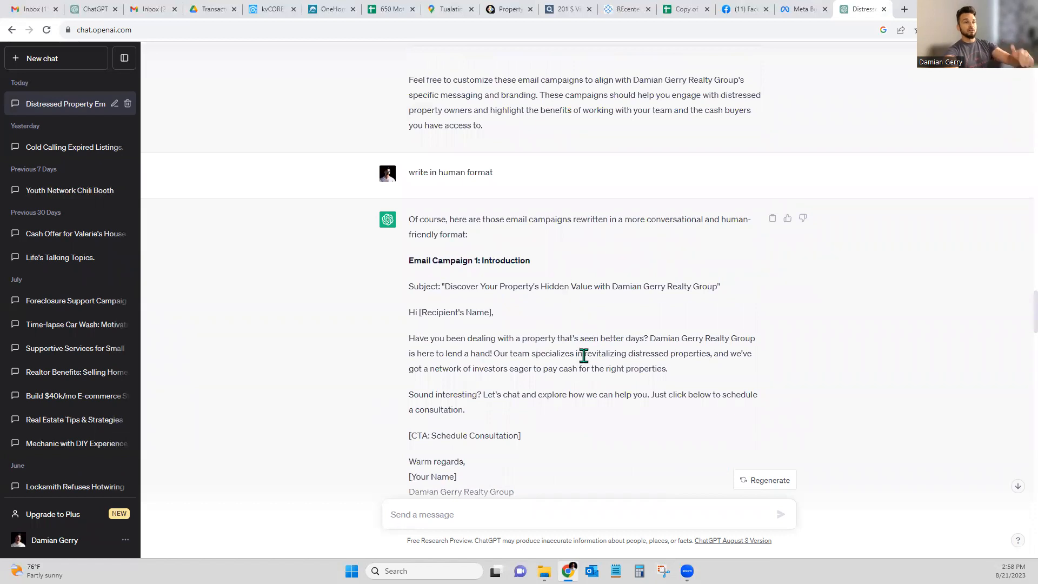
left_click(598, 354)
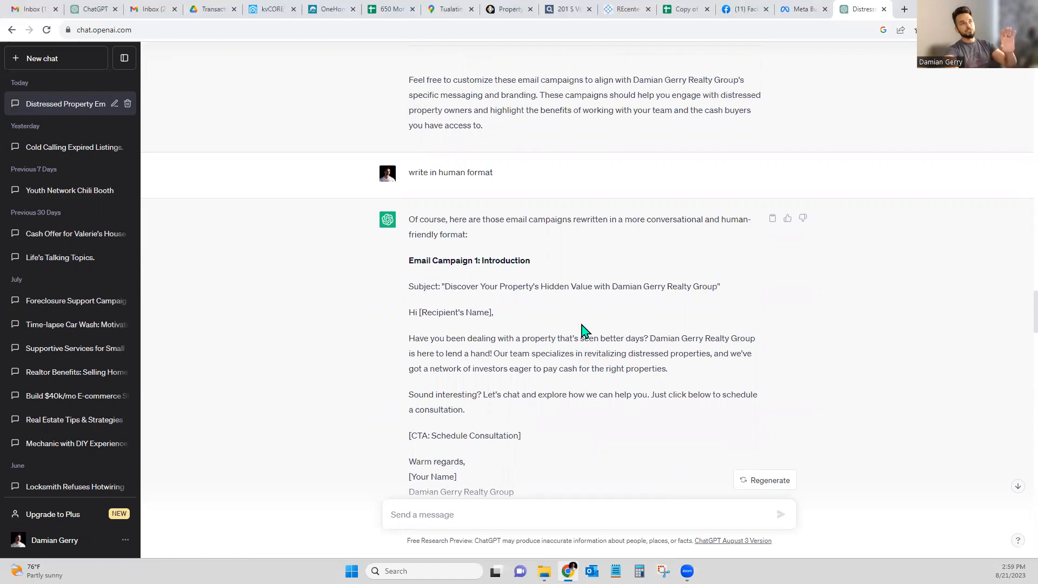
scroll(592, 334, "down", 3)
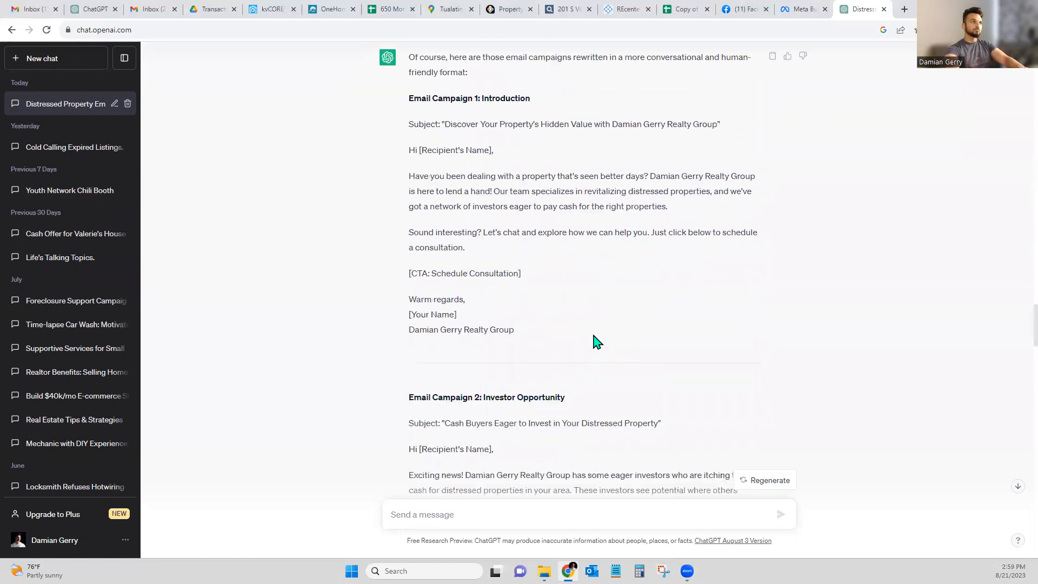
scroll(598, 342, "down", 1)
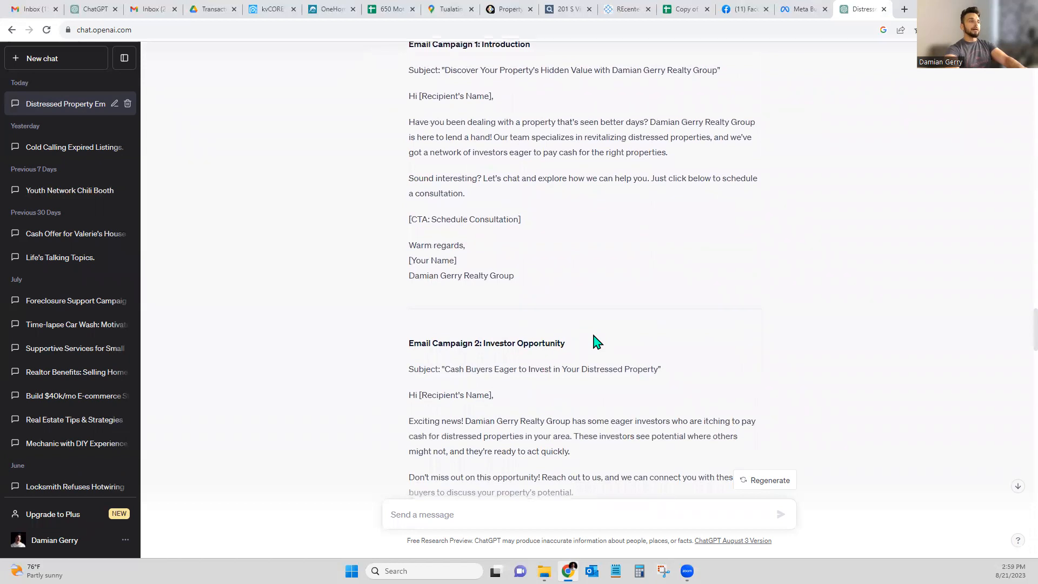
scroll(593, 342, "up", 4)
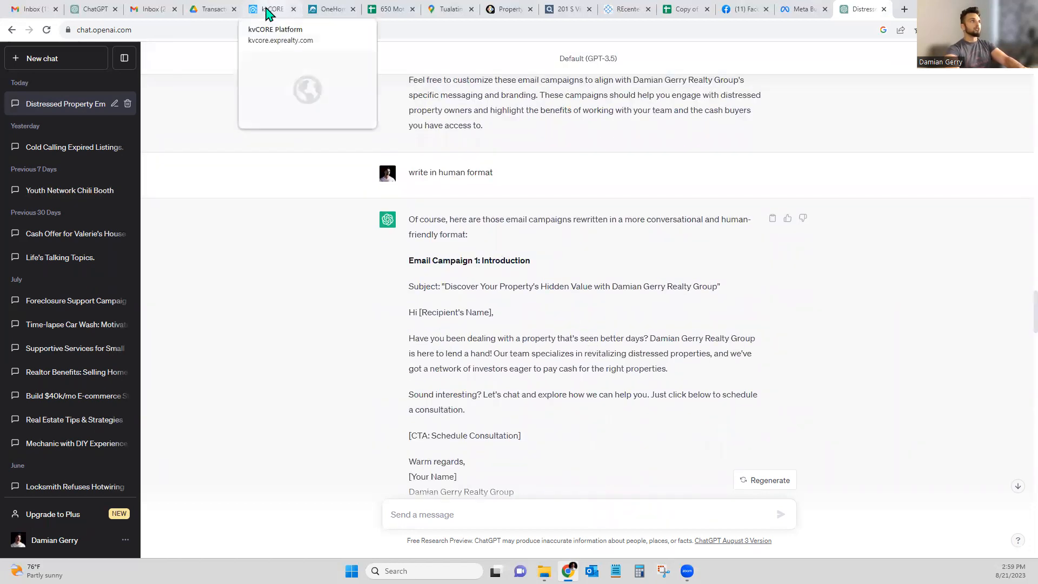
Switch to kvCORE, go to the Smart Campaigns under marketing, and start adding a new campaign
left_click(269, 12)
mouse_move(113, 214)
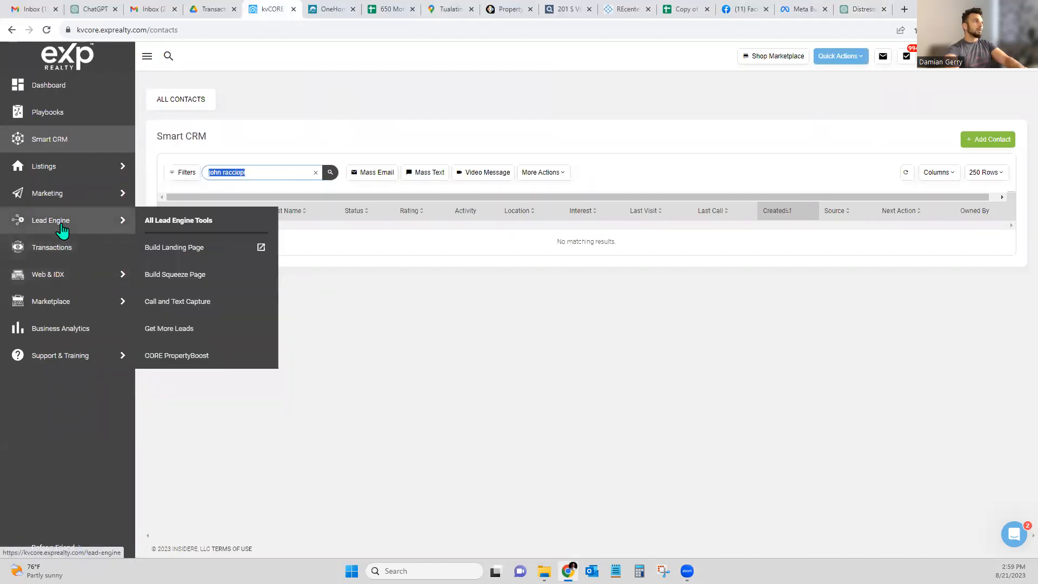
mouse_move(58, 276)
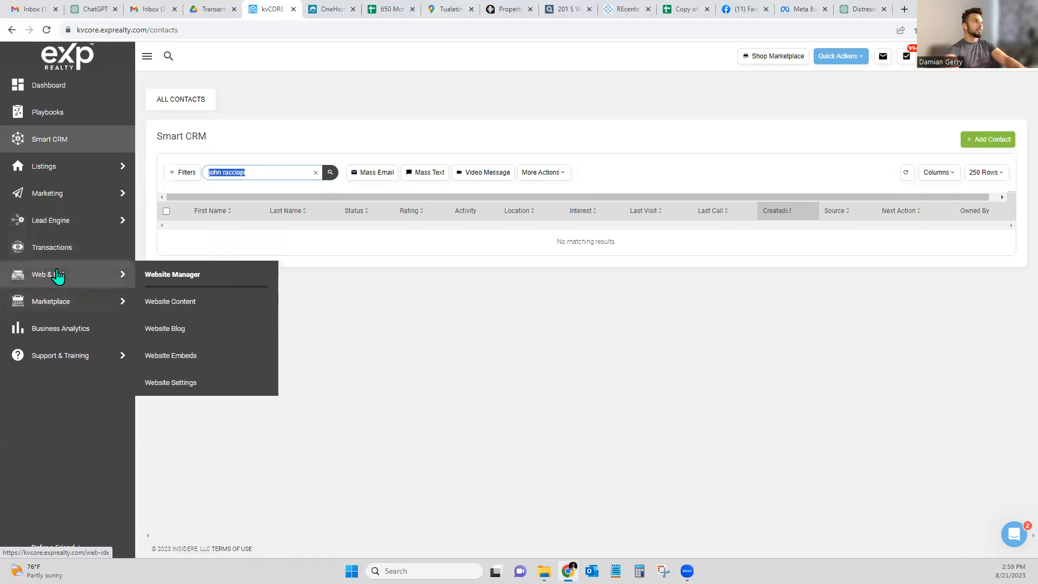
mouse_move(53, 200)
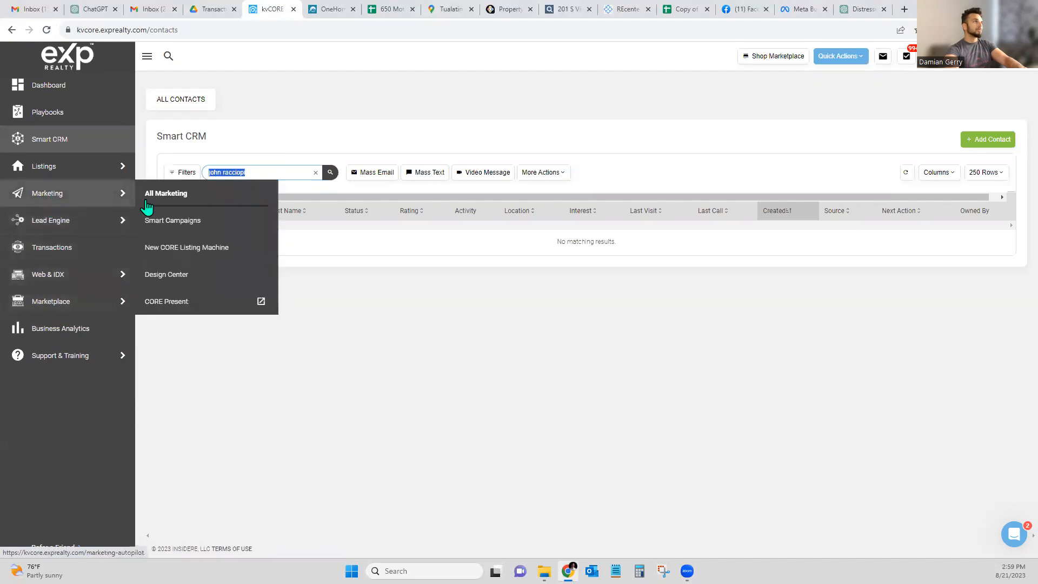
left_click(158, 226)
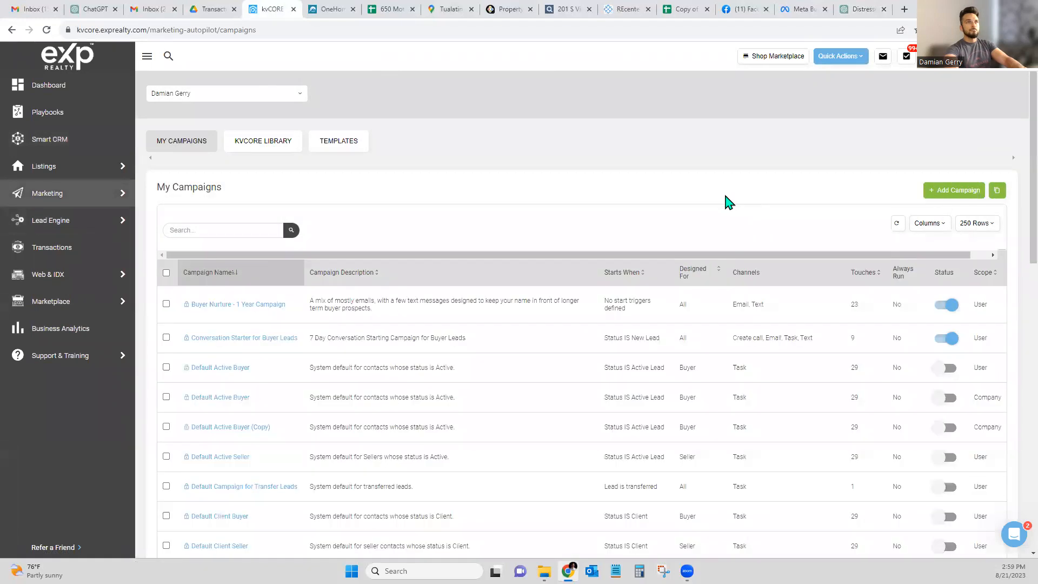
left_click(948, 193)
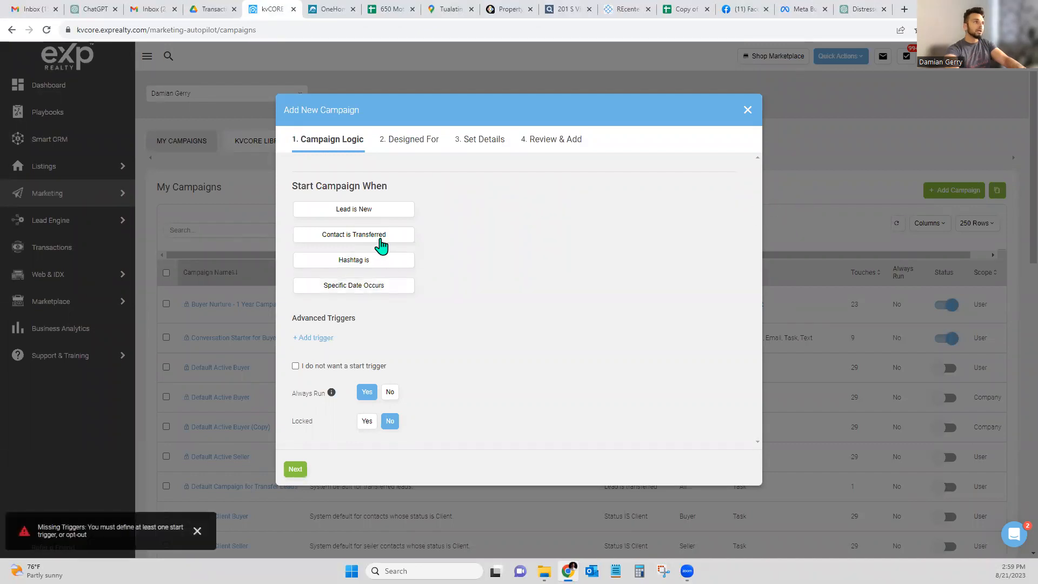
Try out the start conditions Lead is New, Contact is Transferred, Hashtag is and Specific Date Occurs for the new campaign
left_click(379, 210)
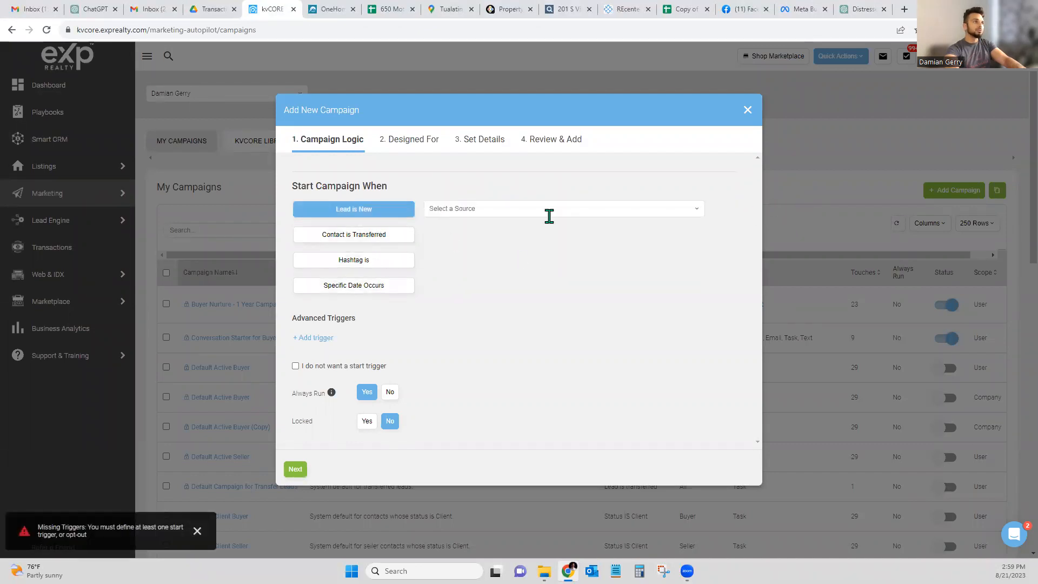
left_click(549, 212)
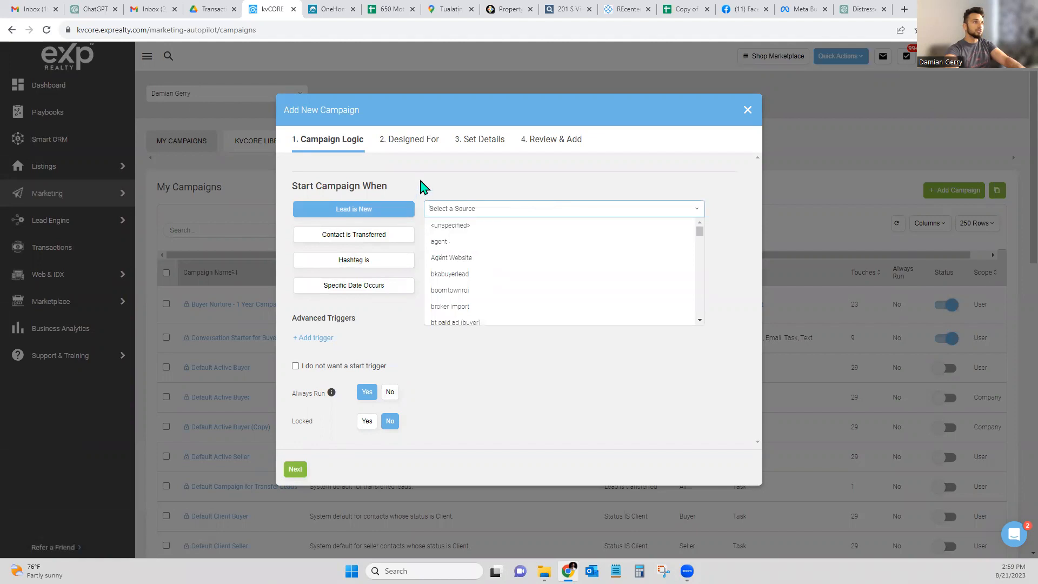
left_click(420, 204)
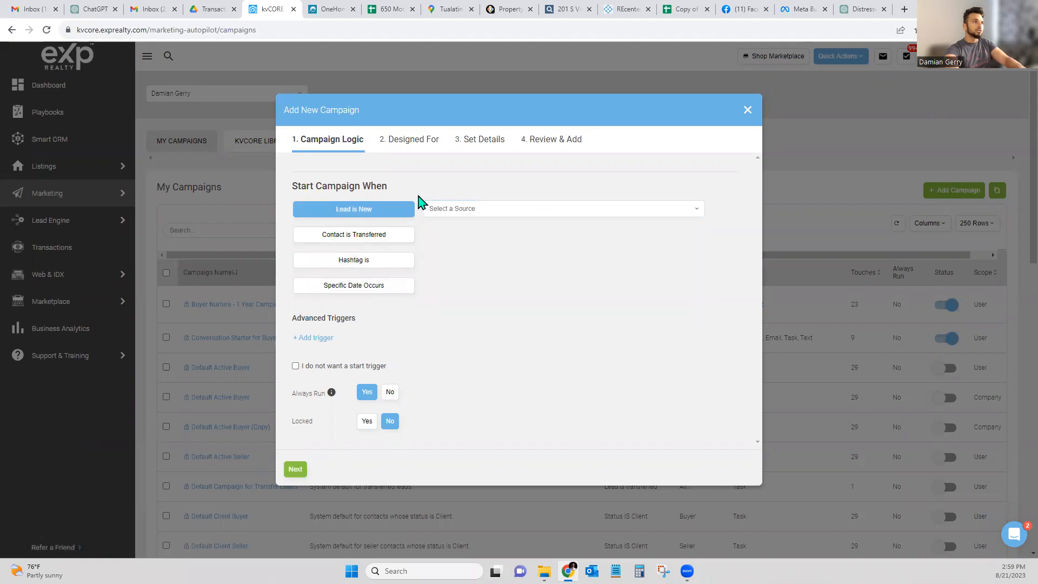
left_click(396, 237)
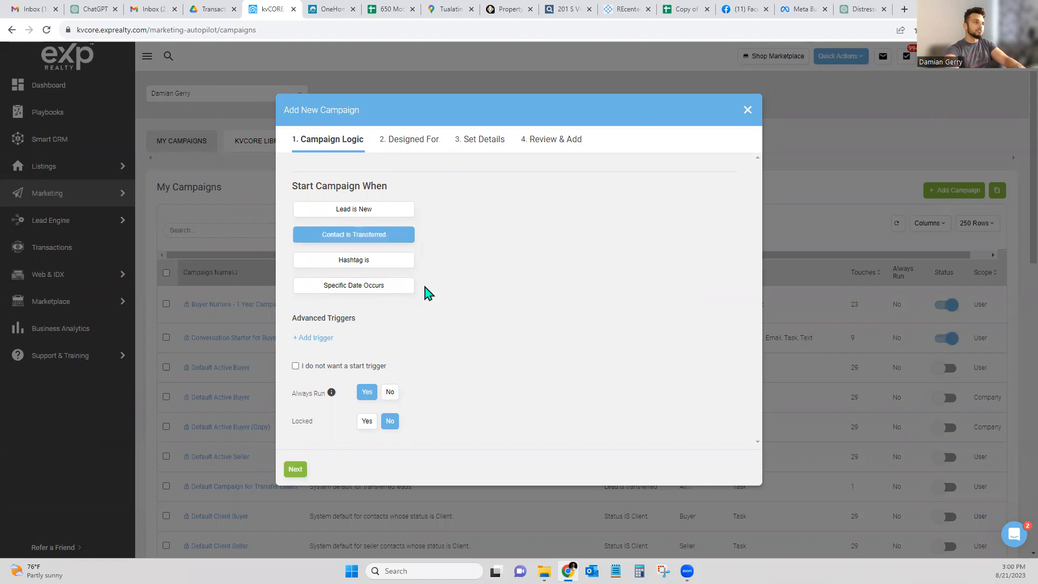
left_click(399, 263)
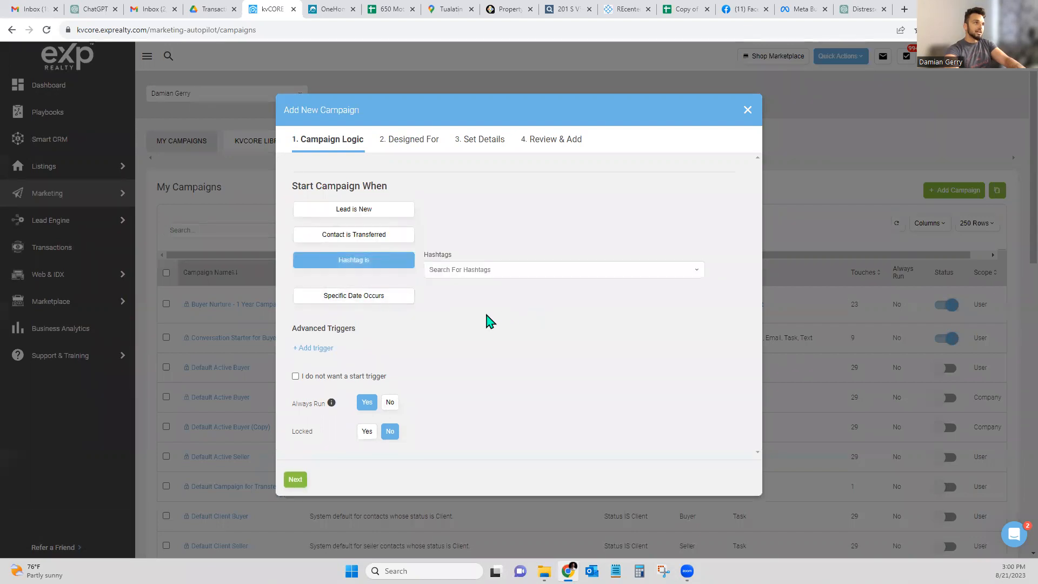
left_click(403, 300)
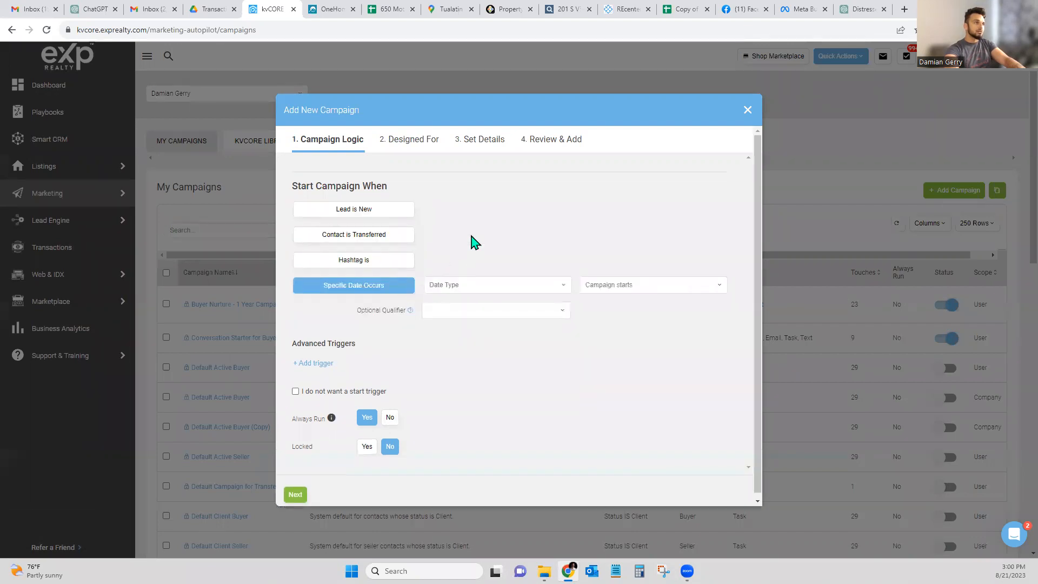
Set the campaign to start when Lead is New and design it for Buyer and Seller contacts
left_click(366, 209)
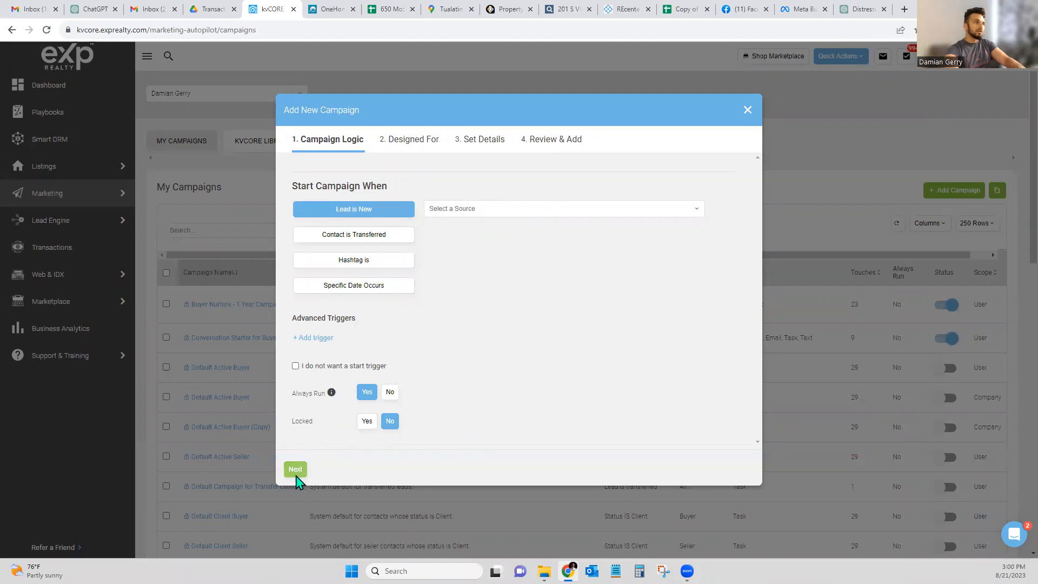
left_click(295, 469)
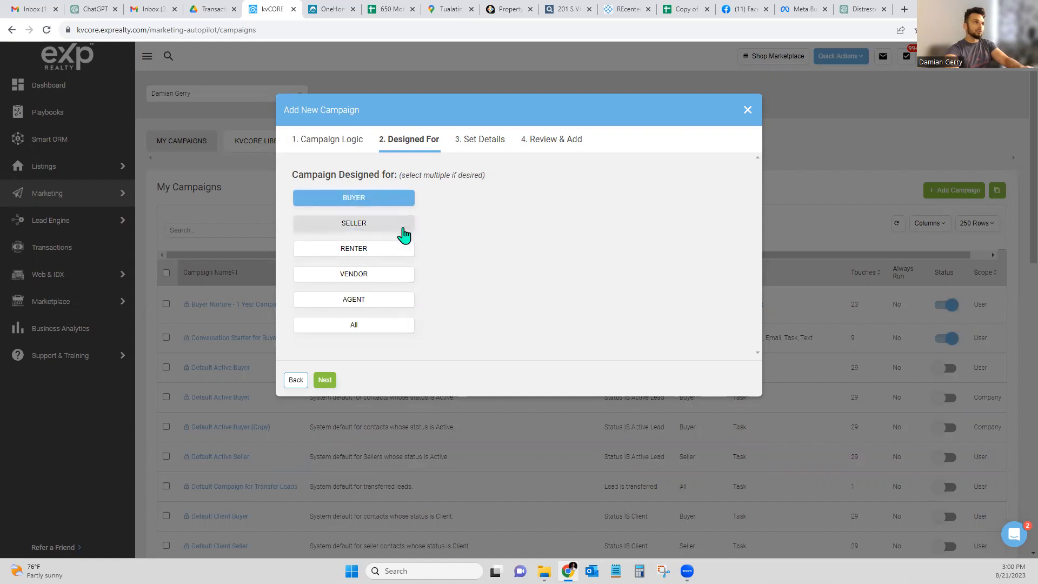
left_click(358, 249)
left_click(378, 248)
left_click(382, 225)
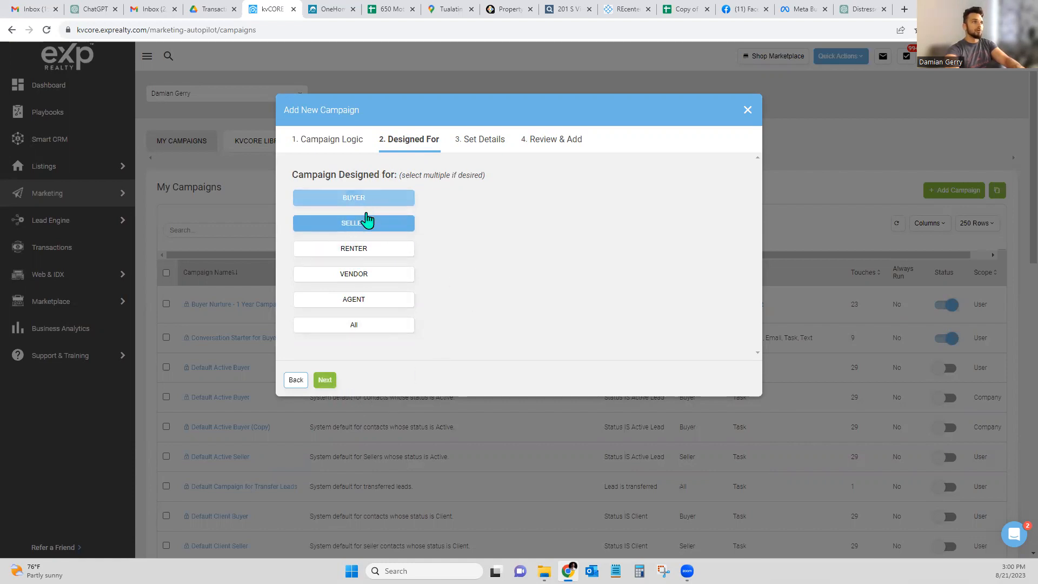
left_click(326, 379)
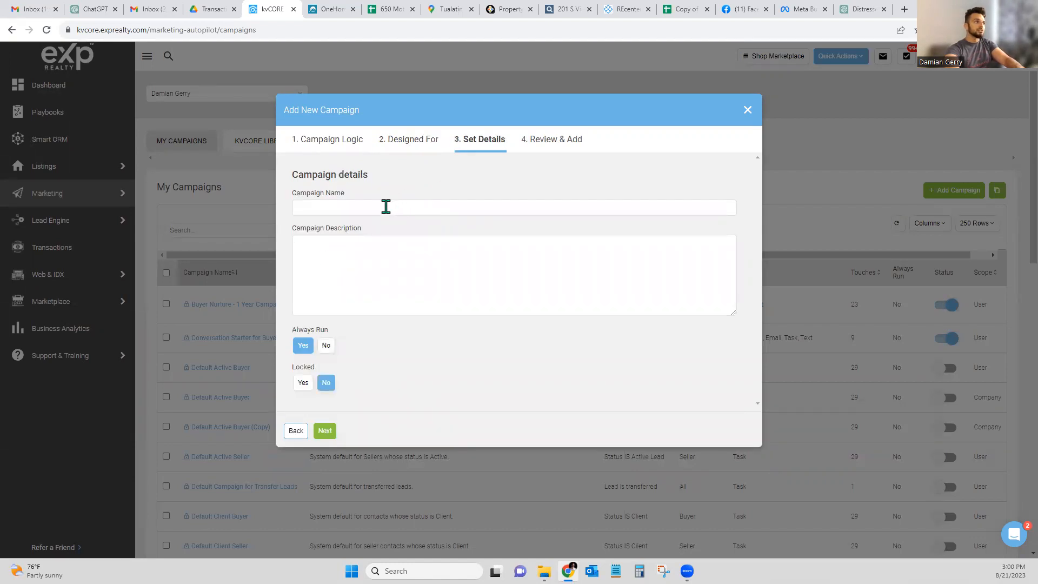
Name the campaign "distressed properties"
left_click(377, 210)
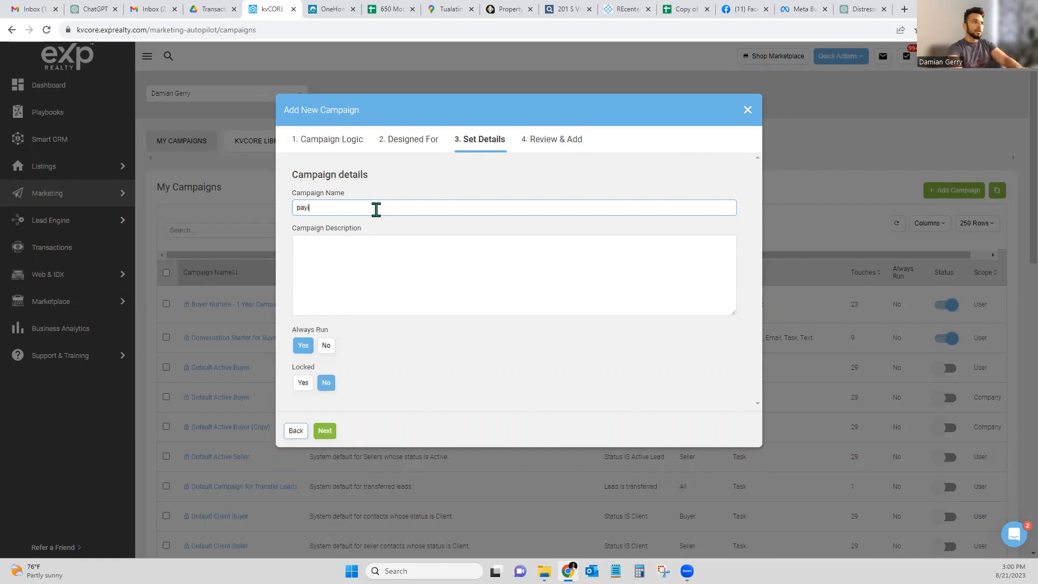
type("pay in cash")
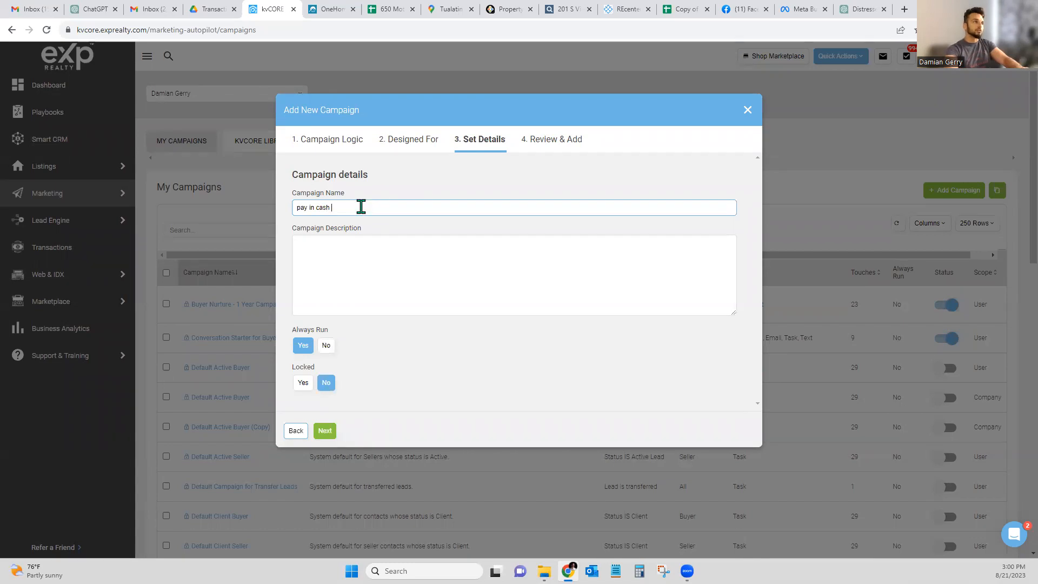
left_click_drag(336, 208, 280, 215)
type("distre")
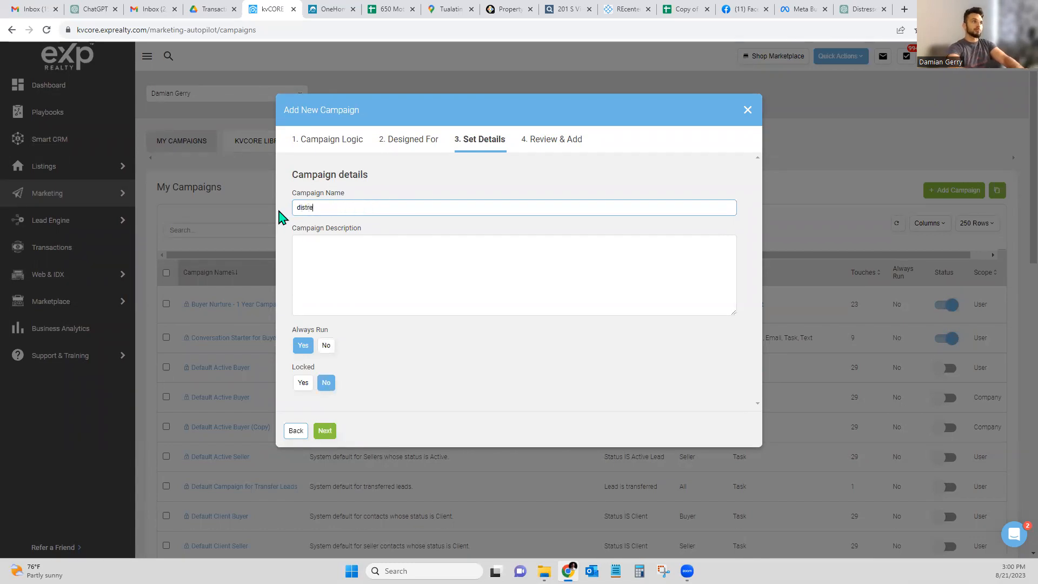
type("ssed properties")
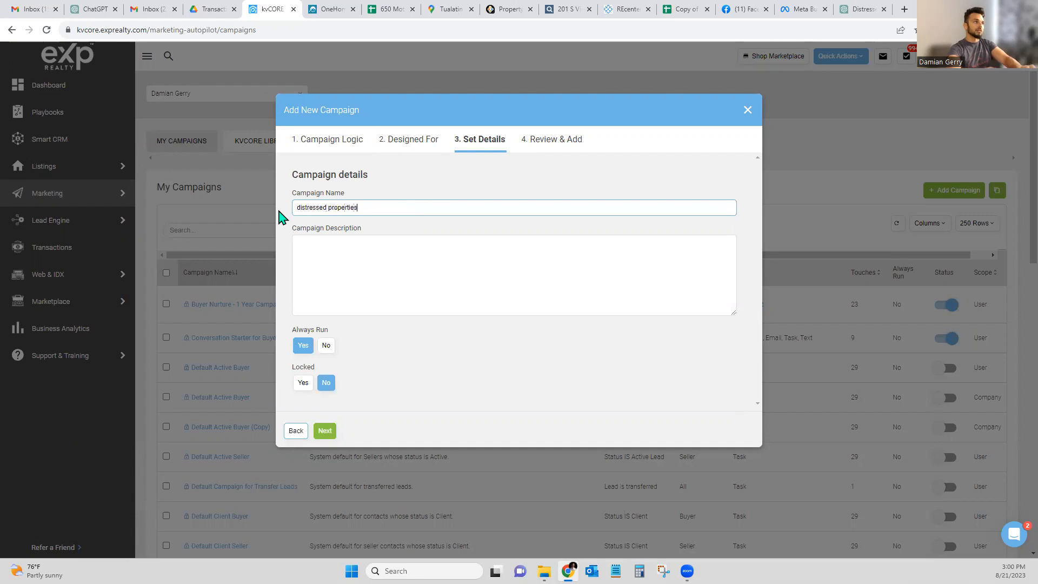
left_click(418, 192)
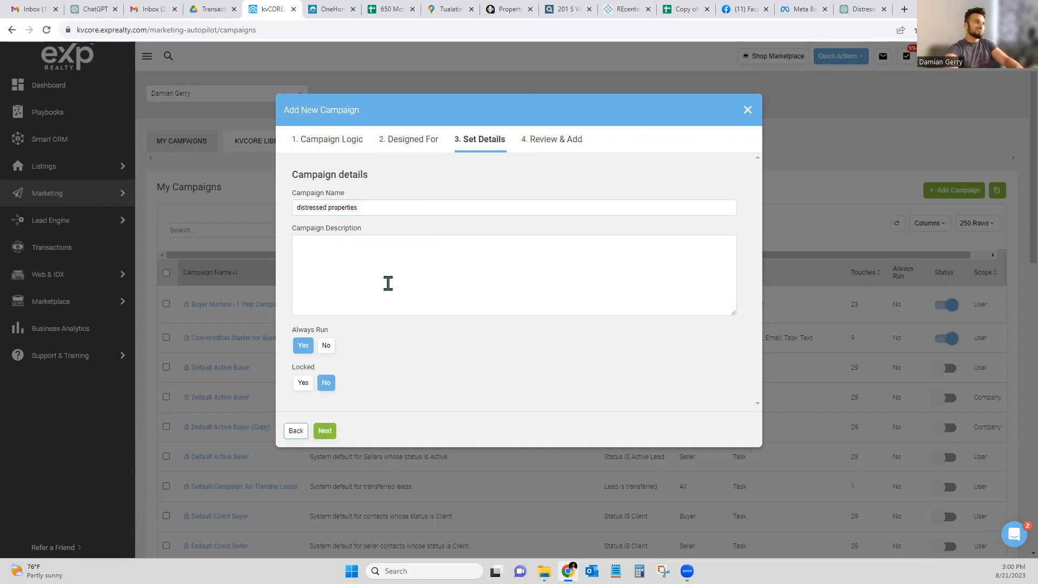
Describe the campaign as "for properties that need an investor paying cash" and finish adding it
left_click(379, 289)
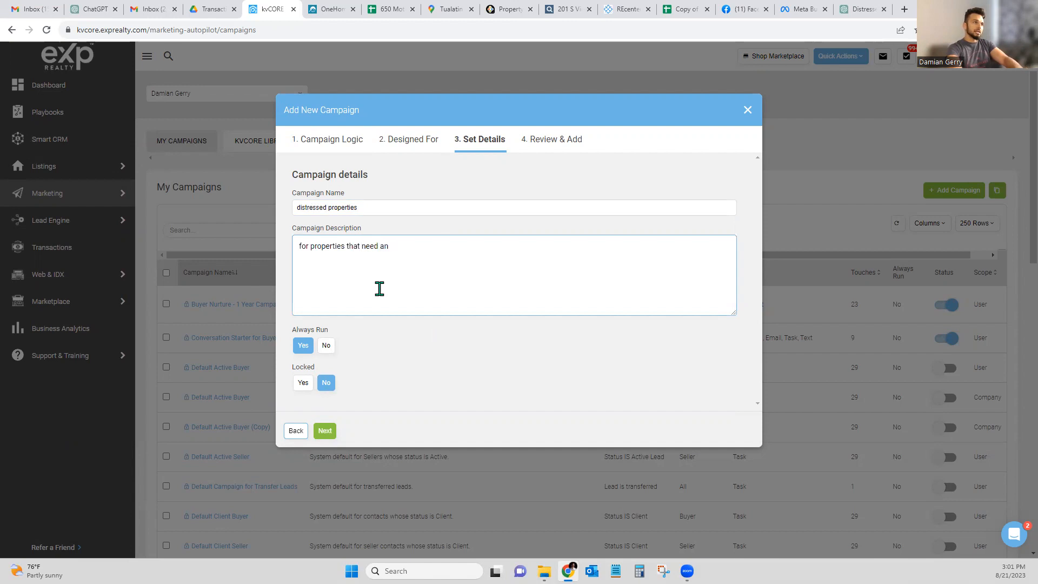
type("investor paying cash")
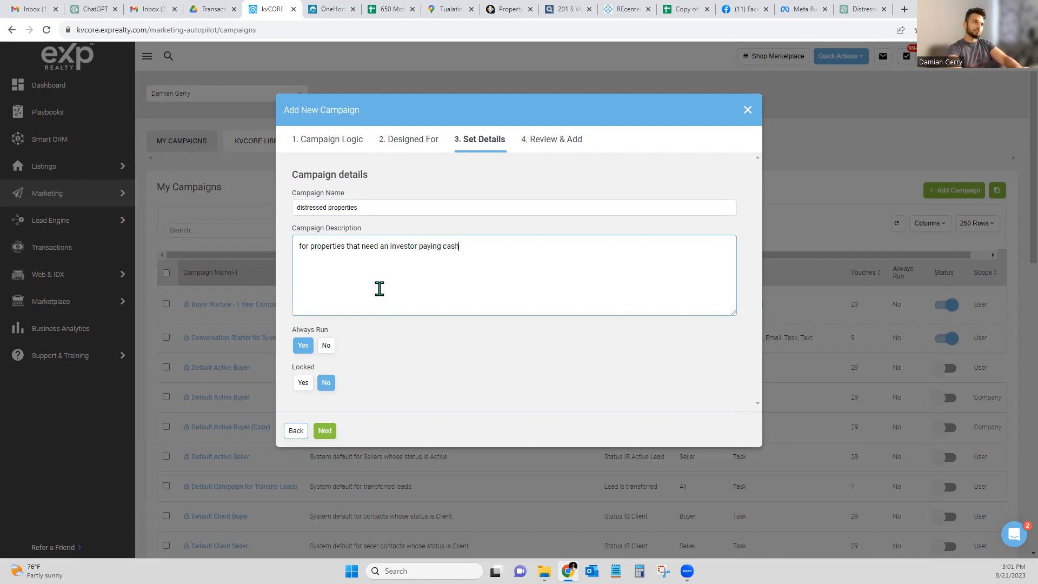
triple_click(427, 381)
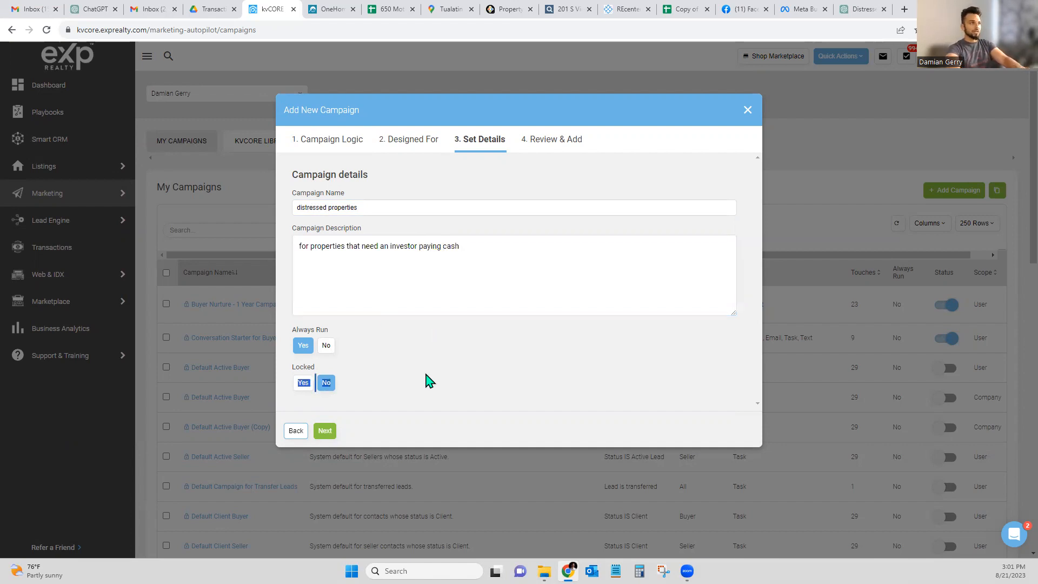
left_click(325, 431)
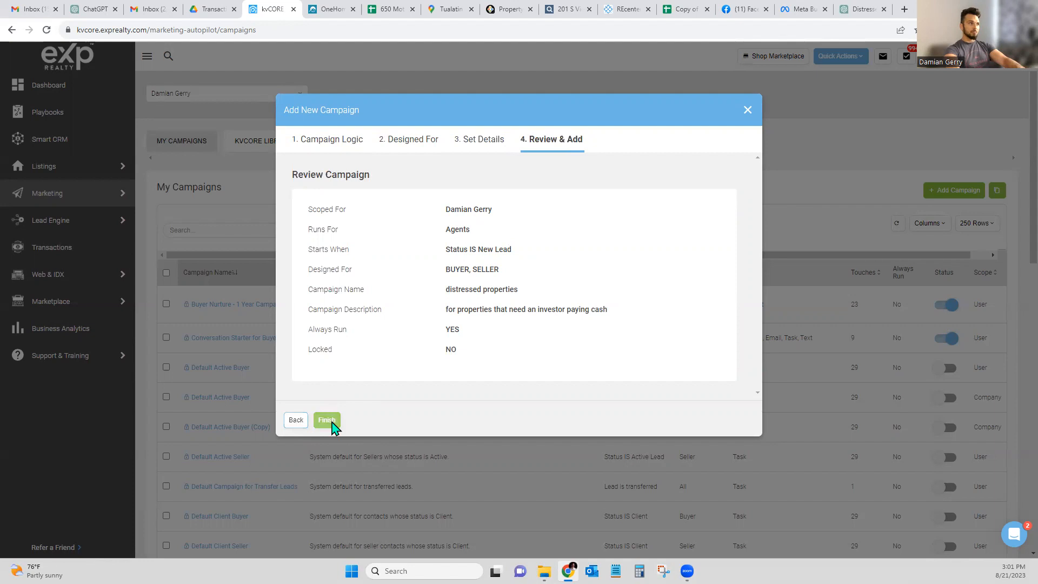
left_click(326, 420)
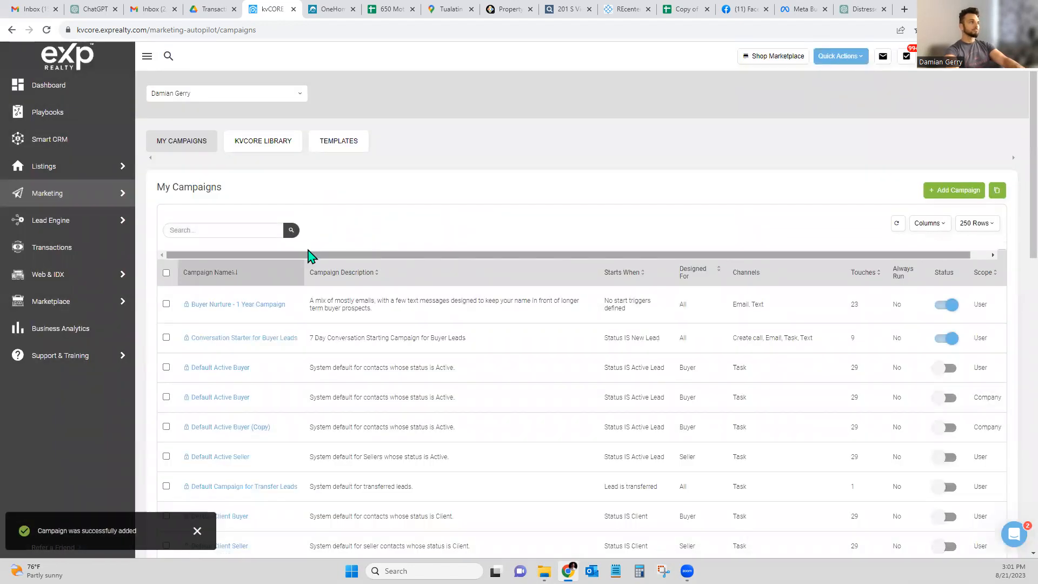
Search My Campaigns for "cash" to locate the newly added campaign
left_click(221, 226)
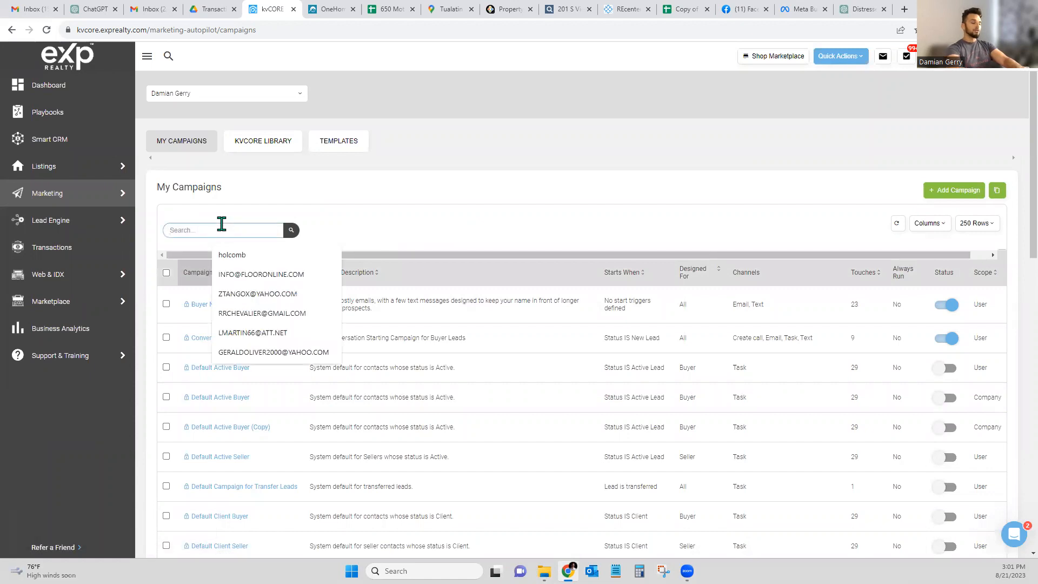
type("cash")
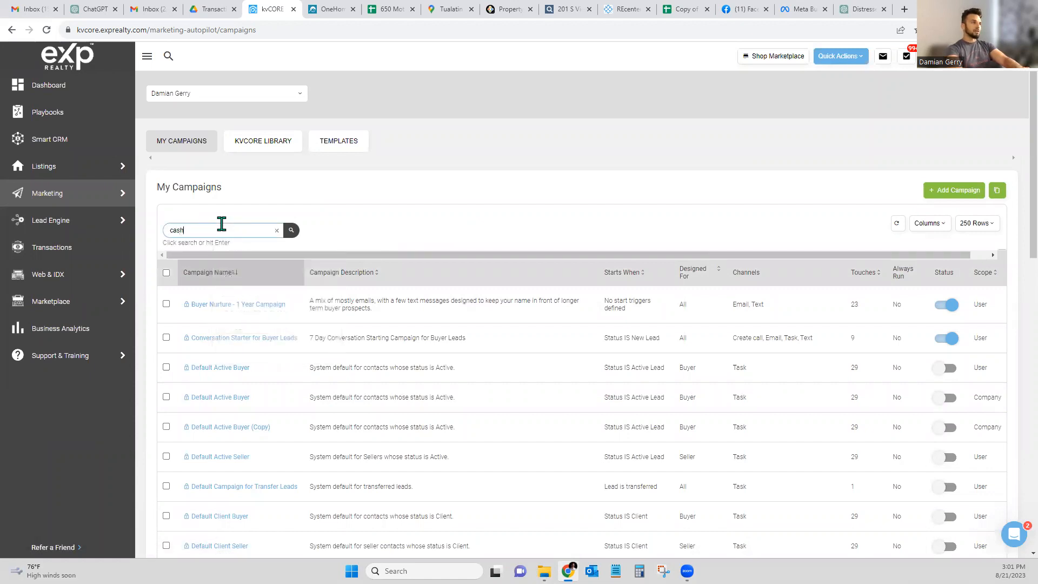
key("Return")
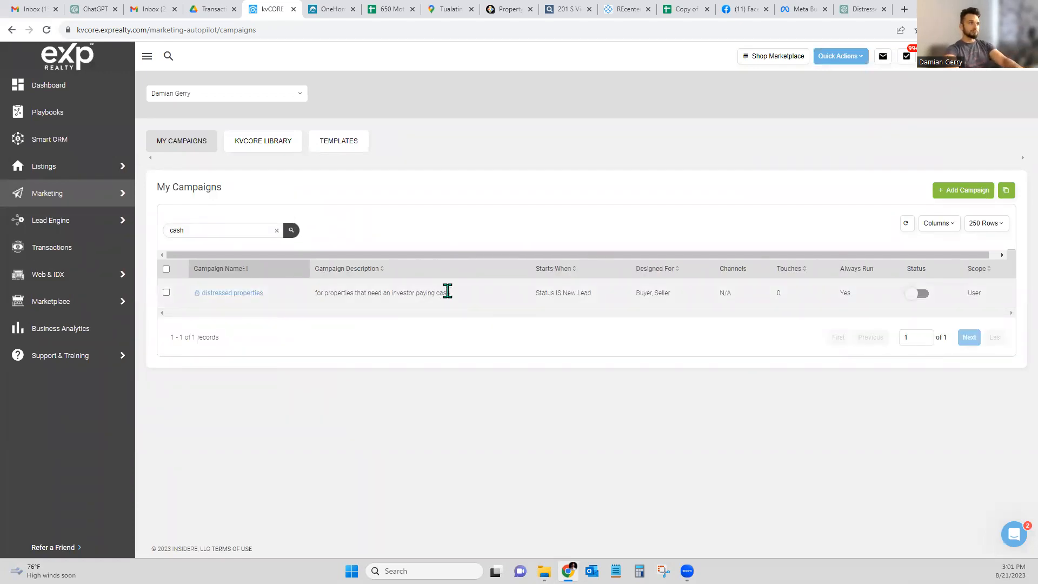
Open the "distressed properties" campaign and add an Email action to it
left_click_drag(452, 295, 439, 294)
left_click(409, 303)
left_click(236, 294)
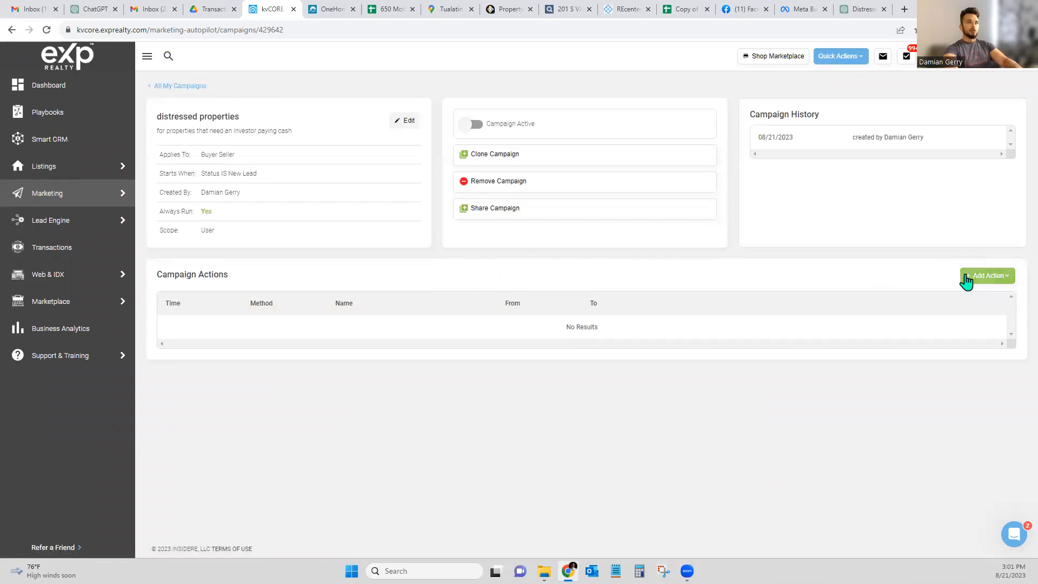
left_click(970, 278)
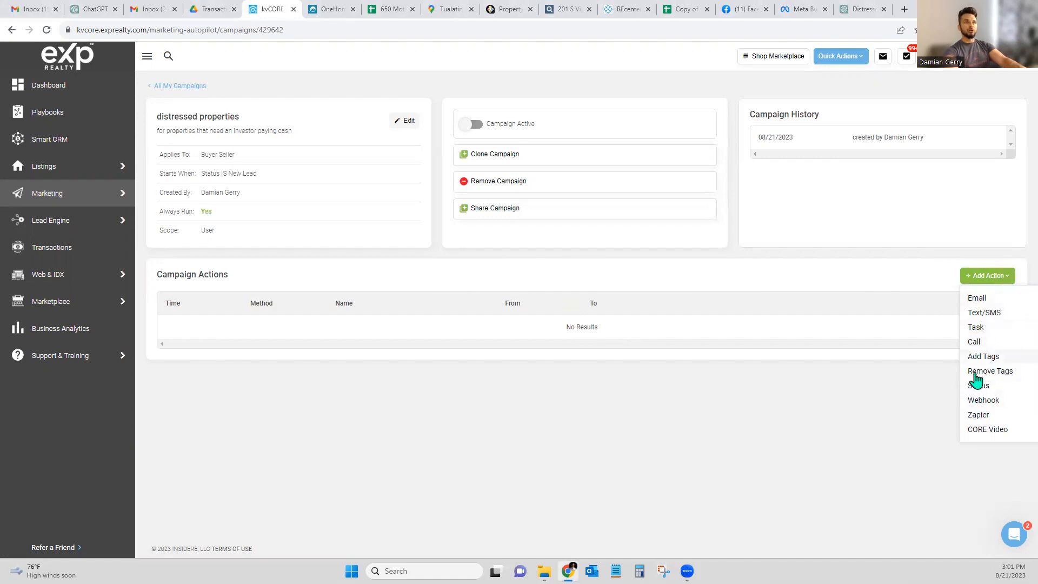
left_click(971, 301)
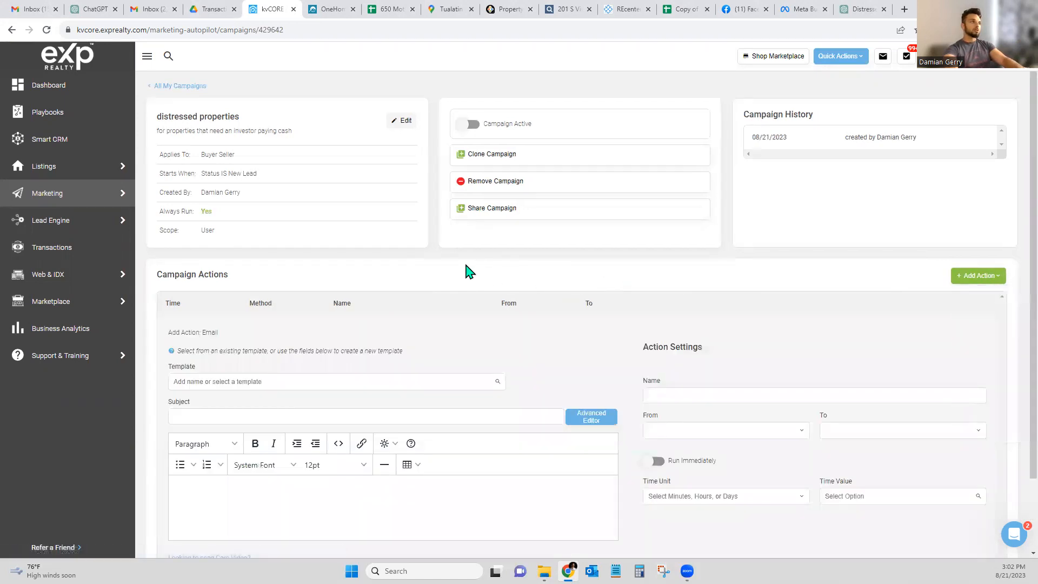
scroll(462, 265, "down", 1)
scroll(462, 265, "down", 2)
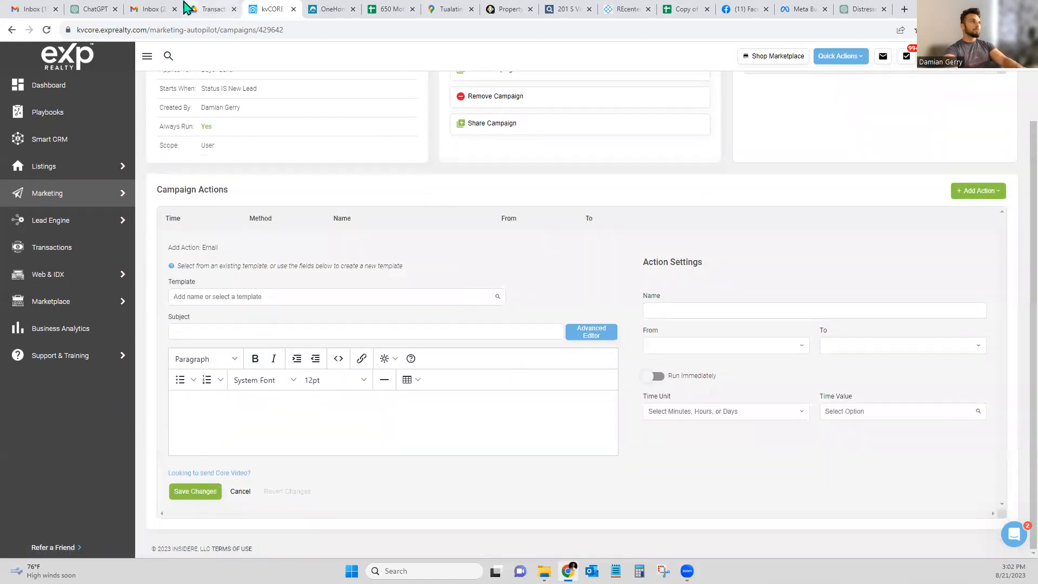
Copy the subject text of the human-format Email Campaign 1: Introduction from the distressed property ChatGPT conversation and return to kvCORE
left_click(93, 12)
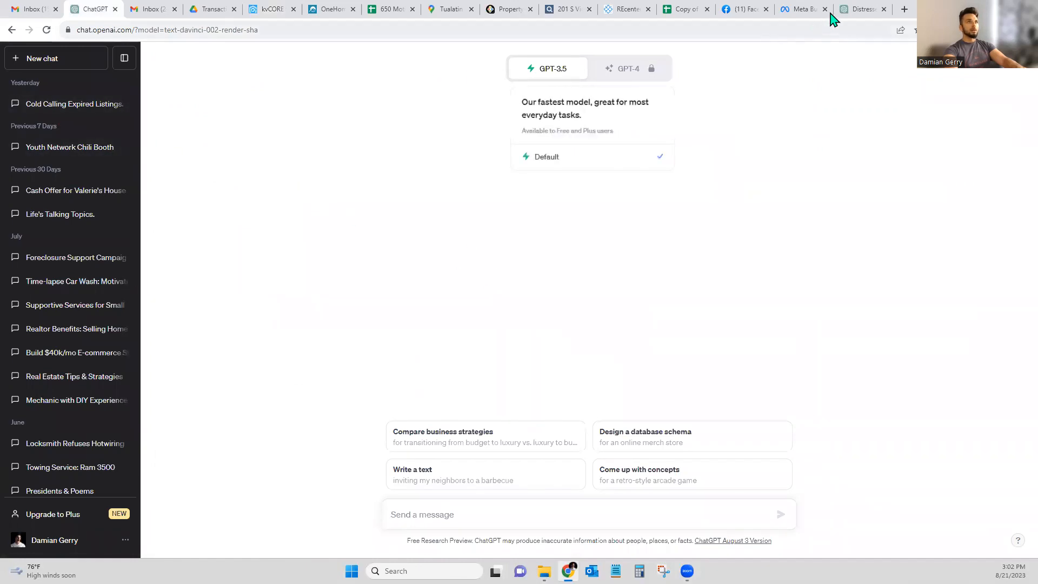
left_click(854, 9)
scroll(532, 275, "up", 10)
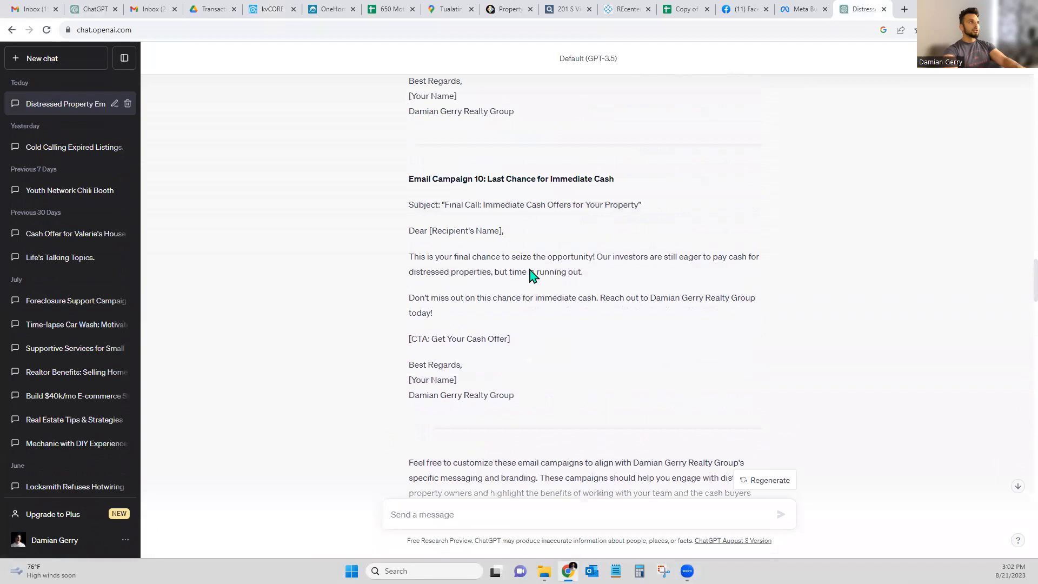
scroll(533, 276, "down", 8)
scroll(530, 275, "down", 3)
scroll(528, 274, "up", 4)
scroll(462, 340, "down", 1)
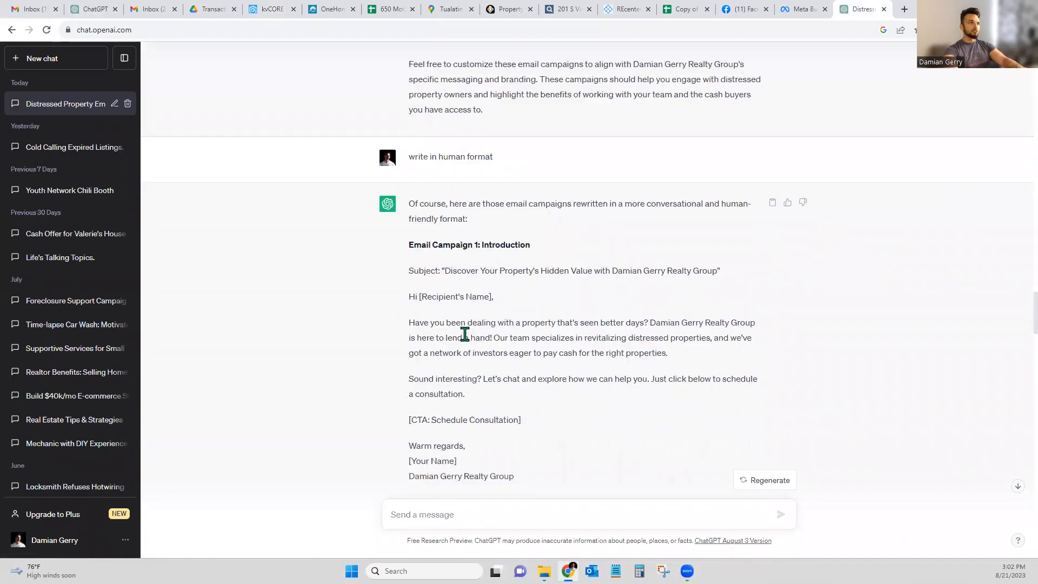
left_click_drag(457, 233, 716, 233)
key("ctrl+c")
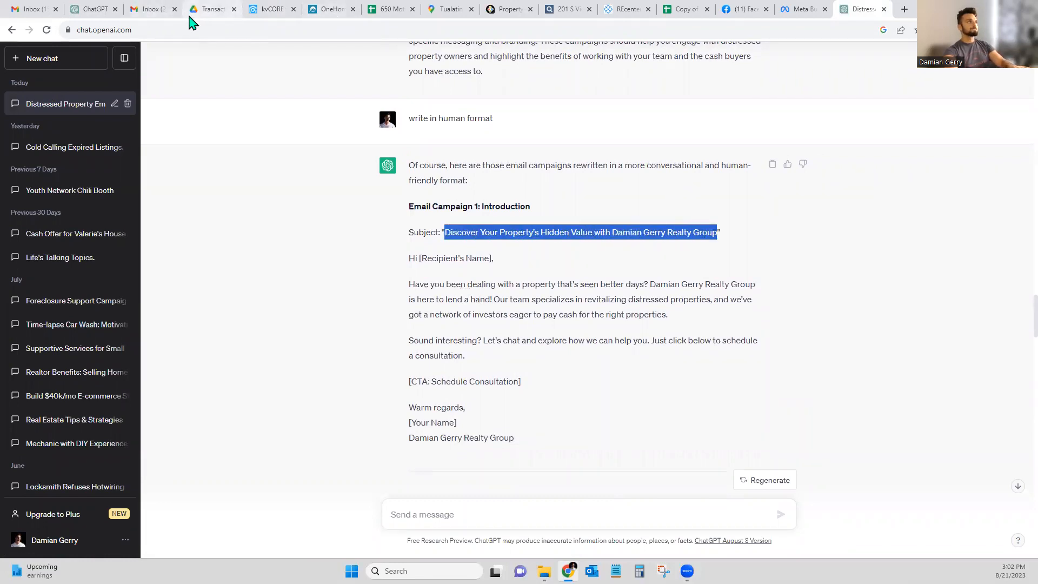
left_click(272, 11)
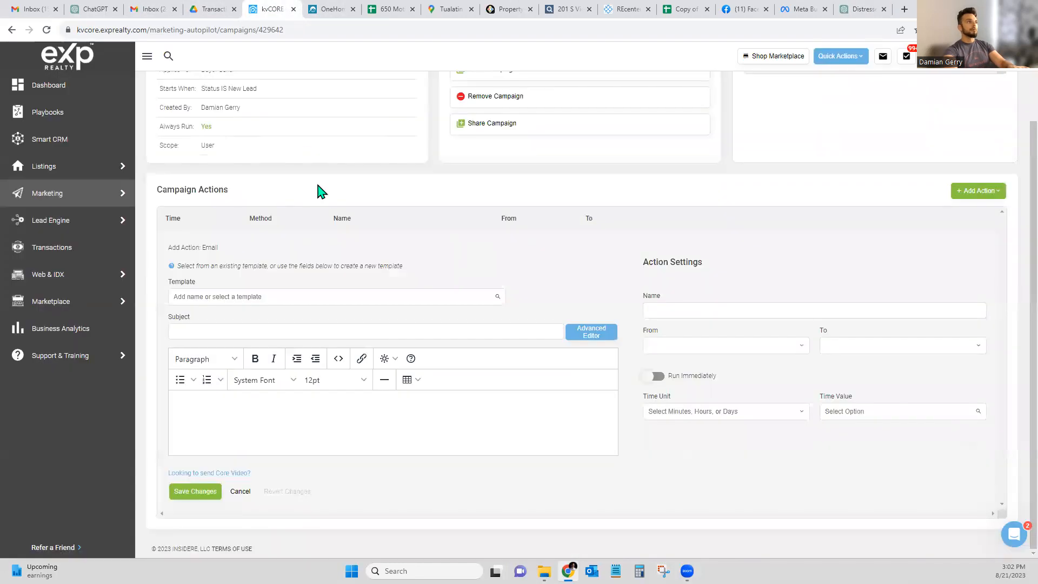
left_click(254, 296)
key("ctrl+v")
left_click_drag(392, 297, 104, 288)
key("ctrl+c")
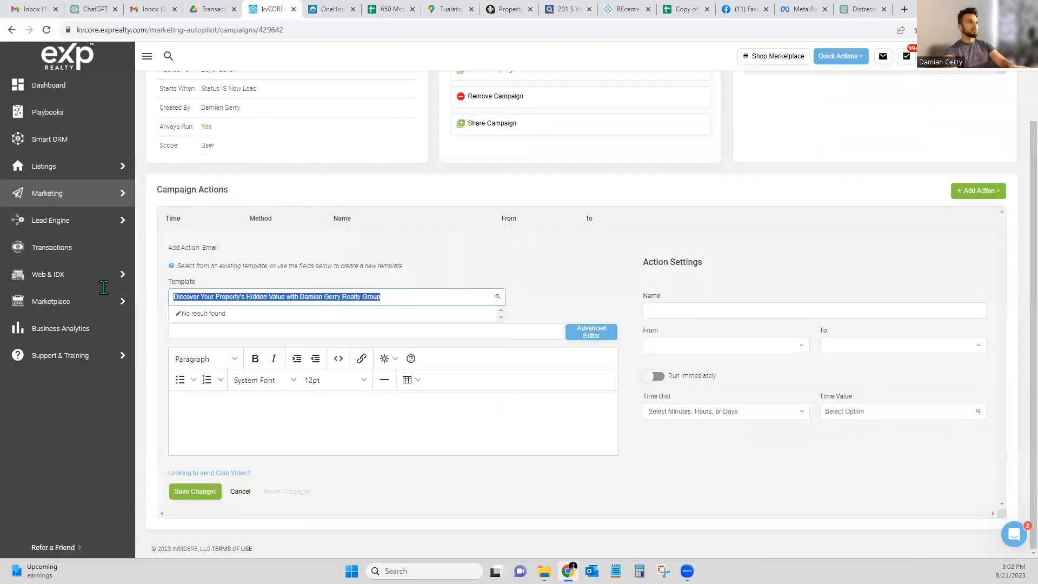
key("BackSpace")
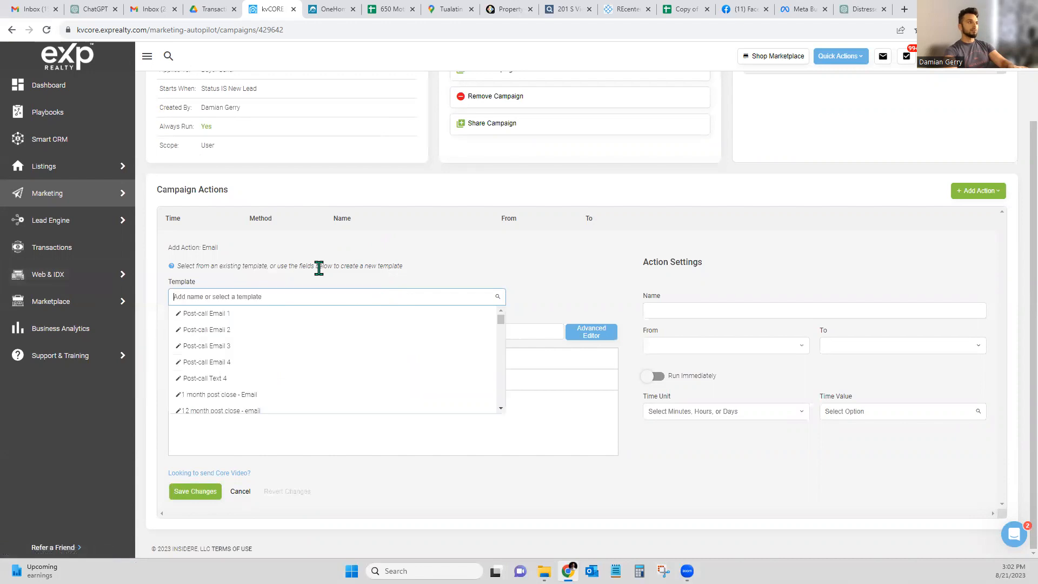
left_click(554, 287)
Paste the copied text as the subject of the new email action
left_click(236, 326)
key("ctrl+v")
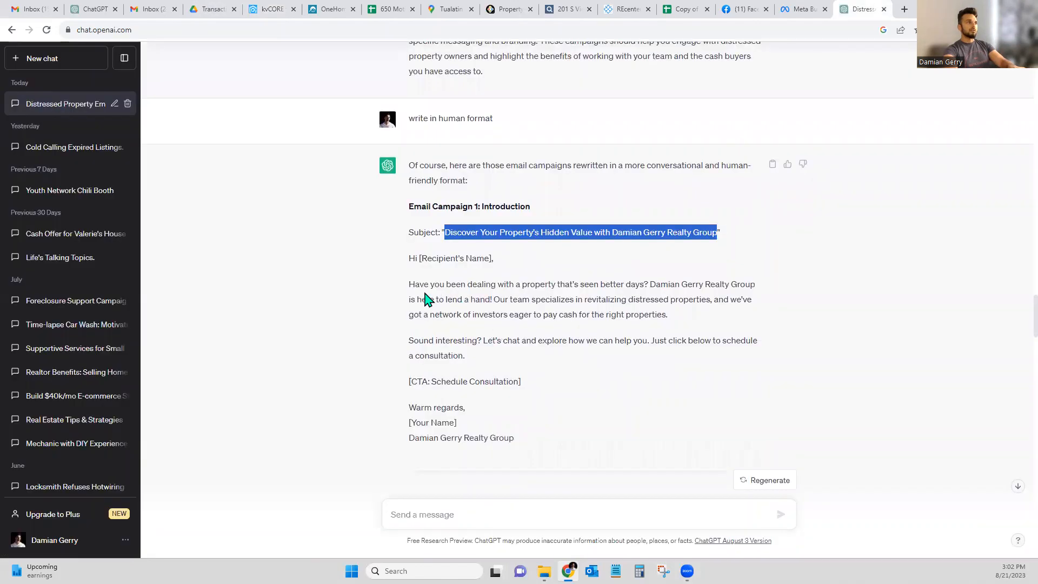
Copy the two body paragraphs of Email Campaign 1 from ChatGPT into the kvCORE email body and add the closing "Warm Regards,"
left_click(410, 257)
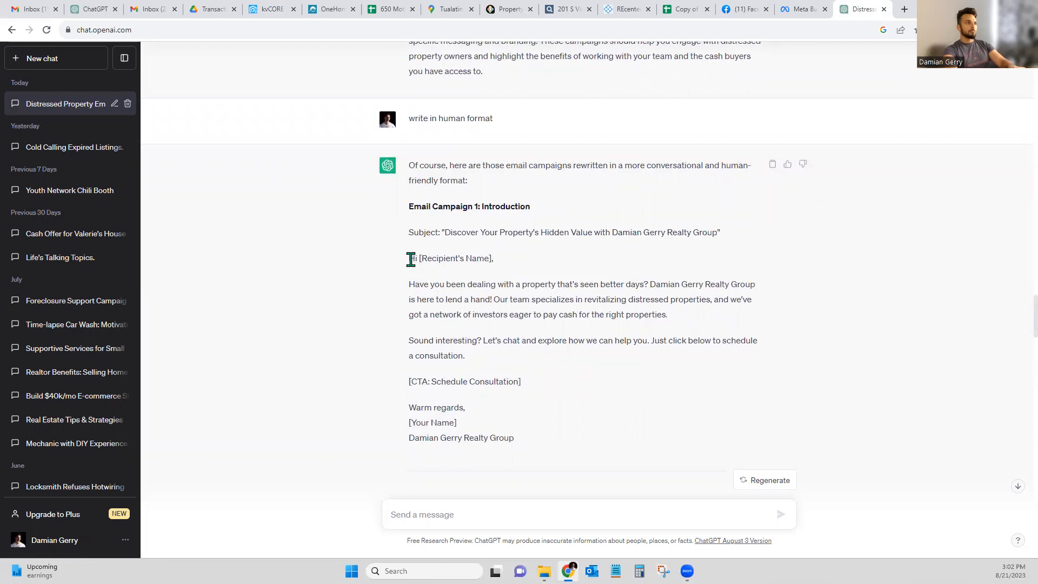
left_click_drag(409, 284, 527, 359)
key("ctrl+c")
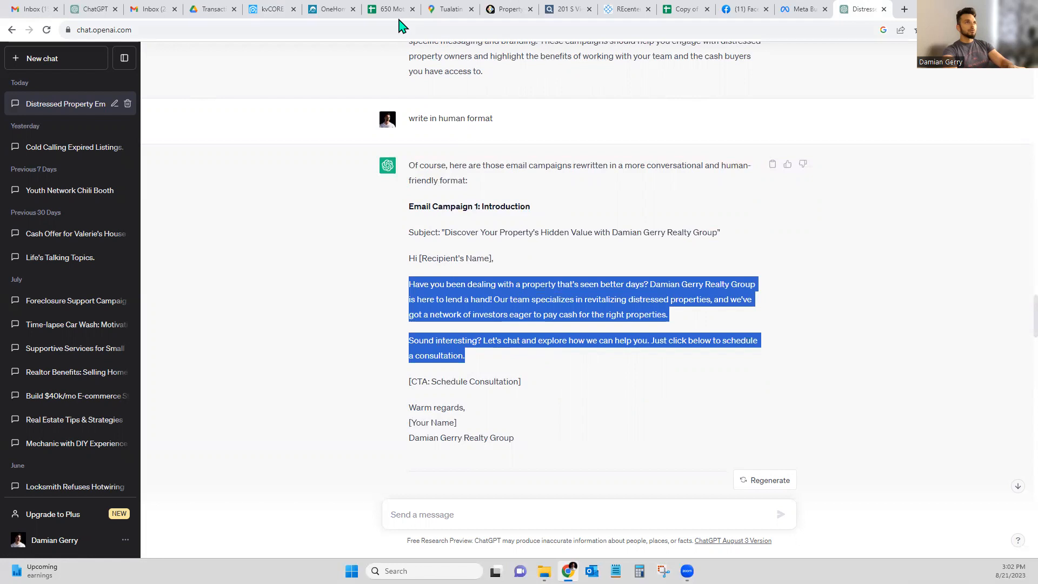
left_click(271, 12)
left_click(296, 407)
key("ctrl+v")
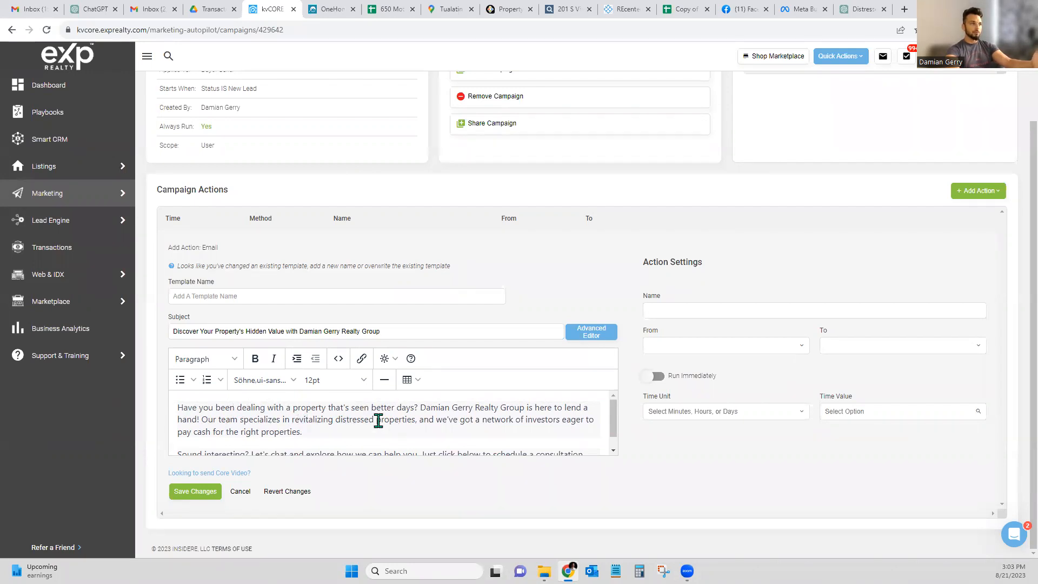
scroll(384, 411, "down", 1)
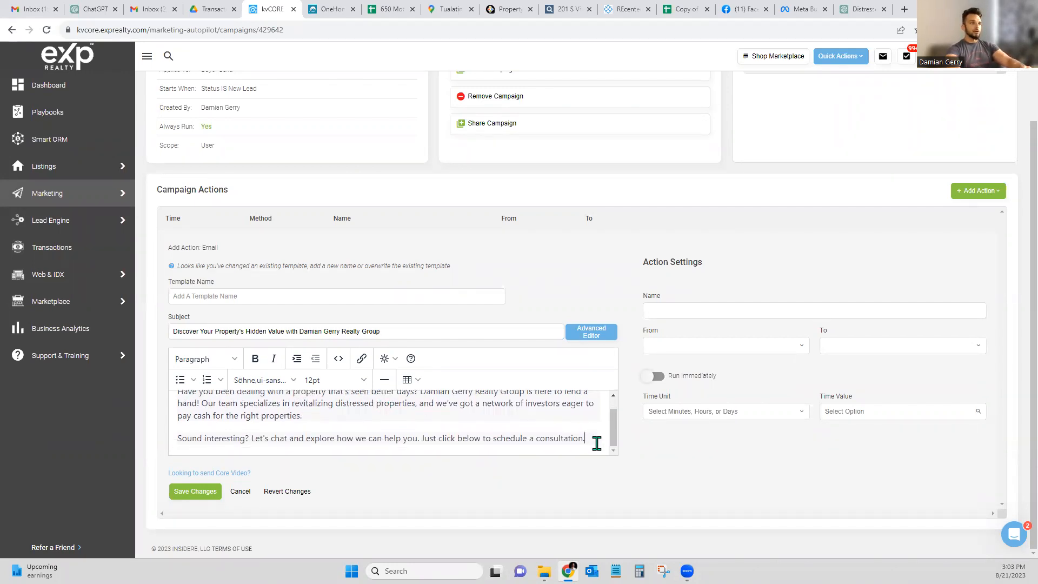
key("Return")
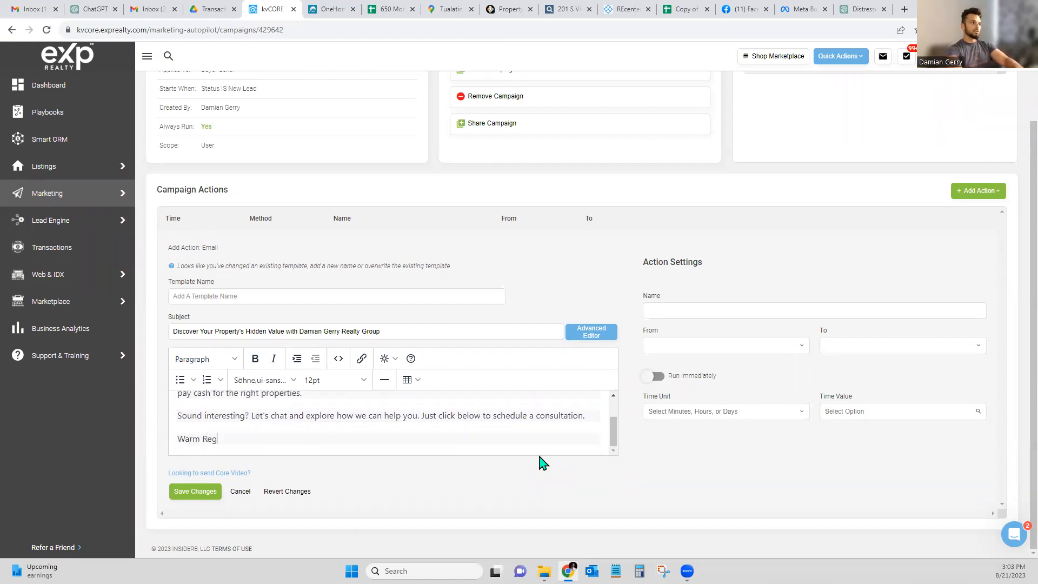
Name the email action with the agent's first name and set it to send from Agent to Contact
left_click(684, 309)
type("Damian")
left_click(752, 275)
left_click(705, 341)
left_click(692, 364)
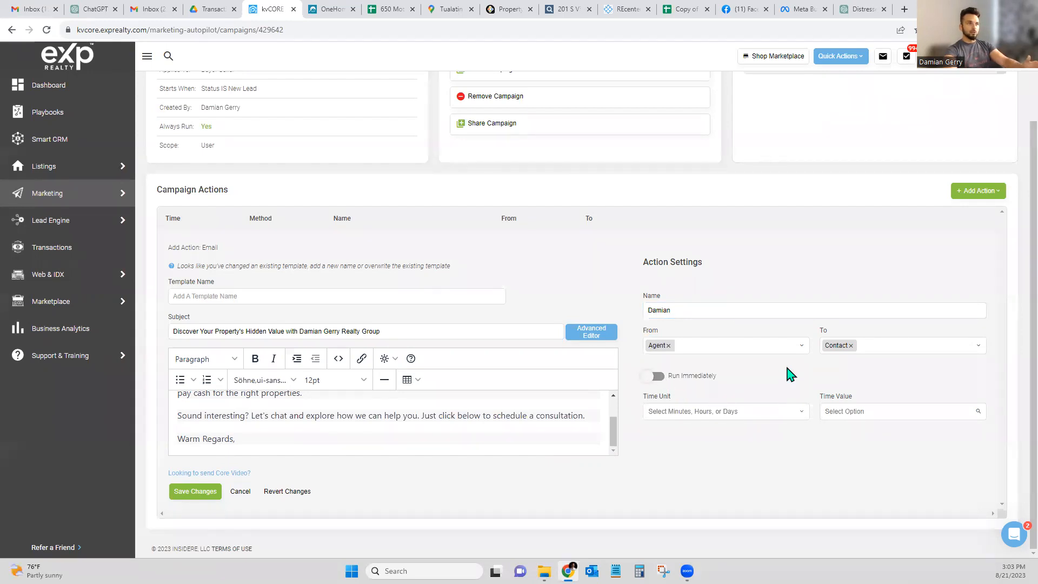
Set the email's time unit to Days with a time value of 1, and name its template "introduction"
left_click(731, 412)
left_click(646, 405)
left_click(672, 412)
left_click(686, 461)
left_click_drag(856, 398, 821, 399)
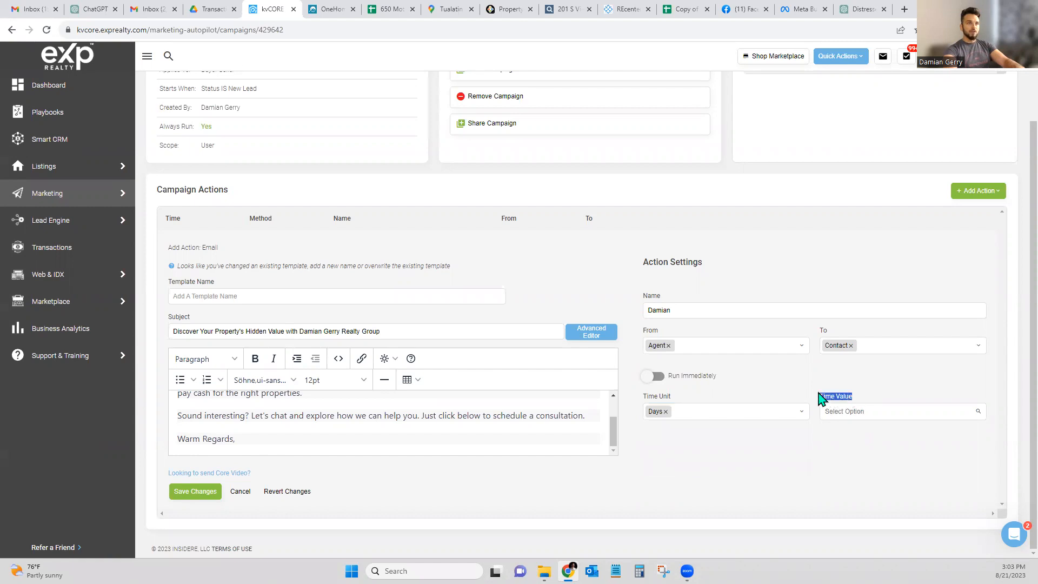
left_click(851, 466)
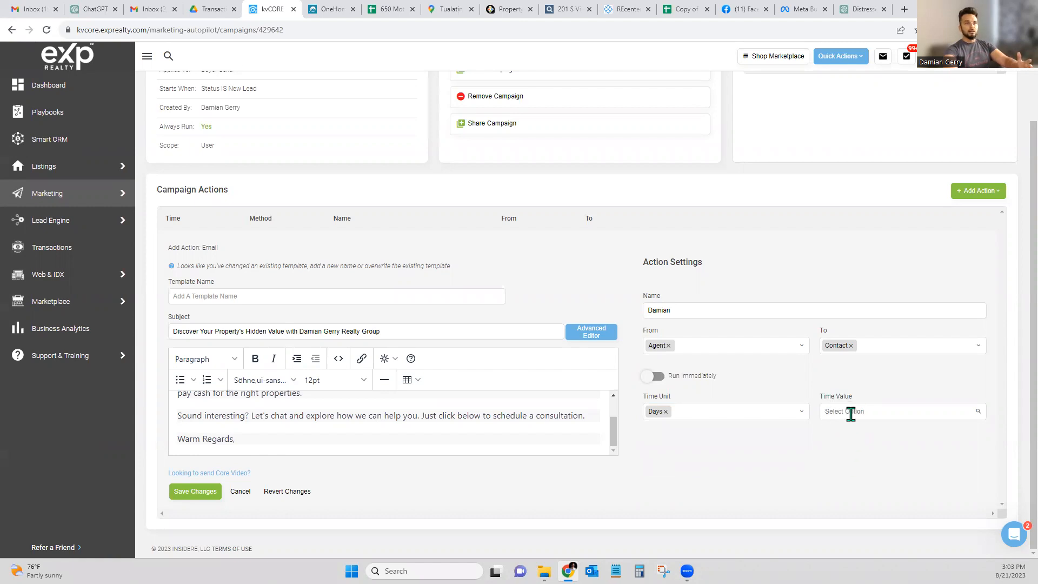
left_click(851, 414)
left_click(828, 430)
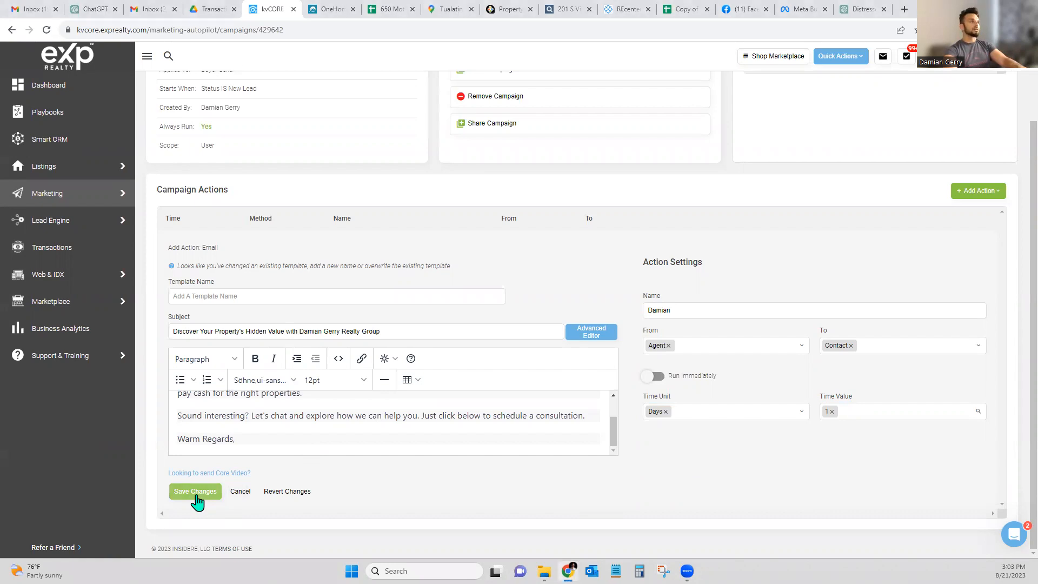
left_click(244, 296)
type("introduction")
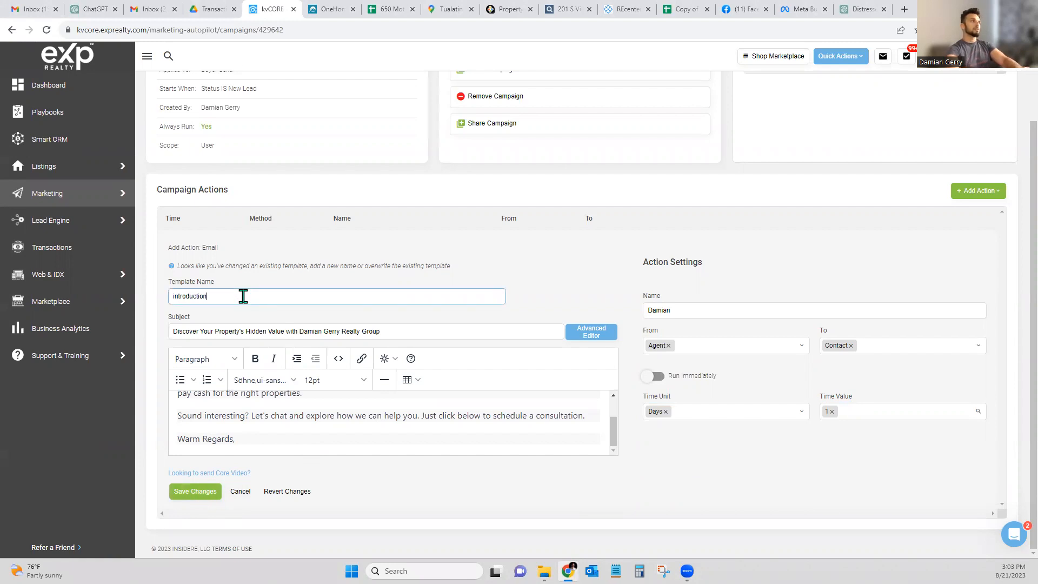
Check the titles of Email Campaigns 1 and 2 in the ChatGPT conversation and return to kvCORE
left_click(865, 10)
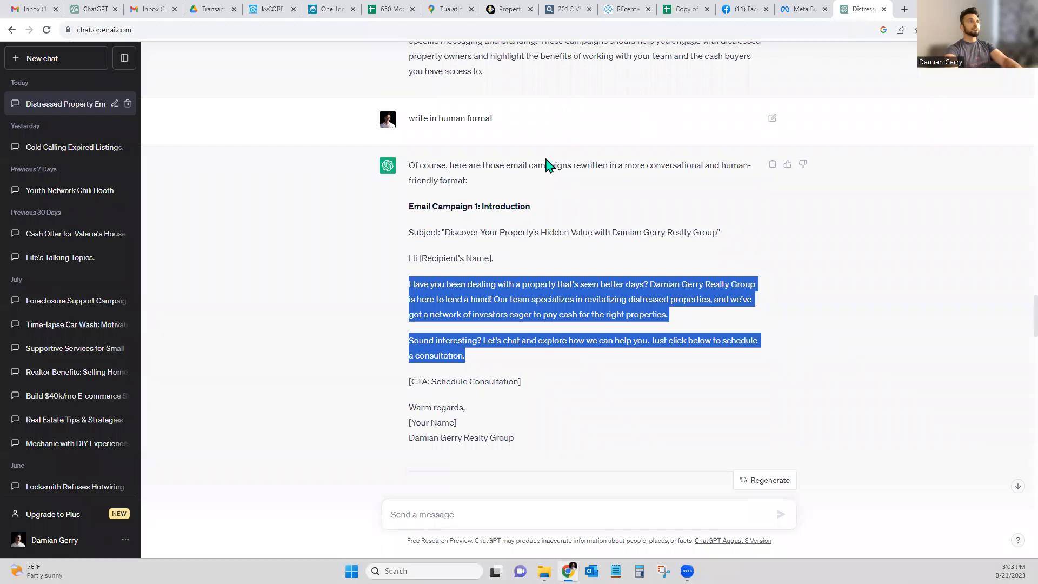
left_click_drag(408, 206, 534, 212)
left_click(417, 209)
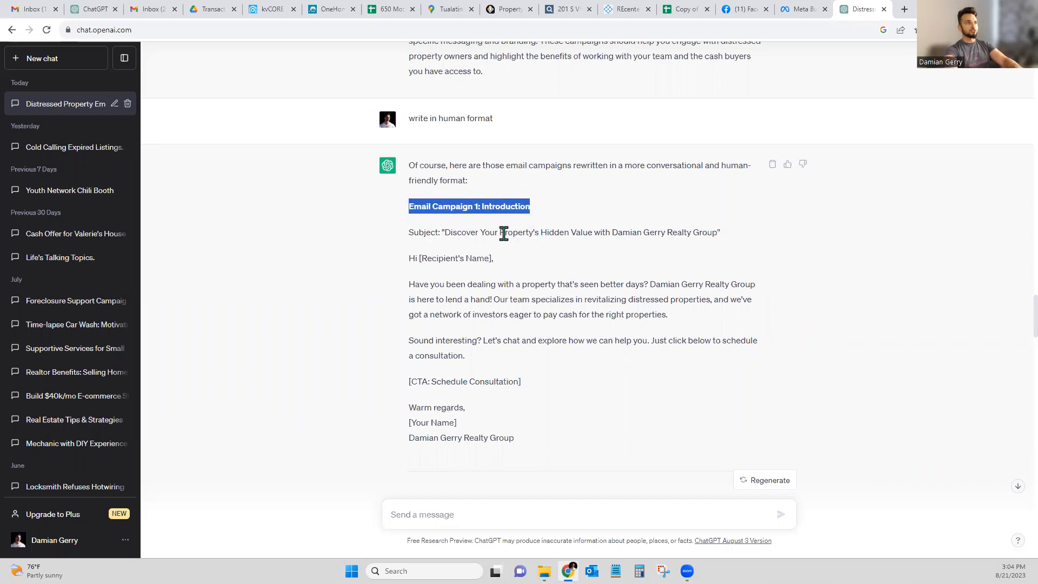
scroll(505, 235, "down", 4)
left_click_drag(485, 288, 563, 290)
left_click(541, 305)
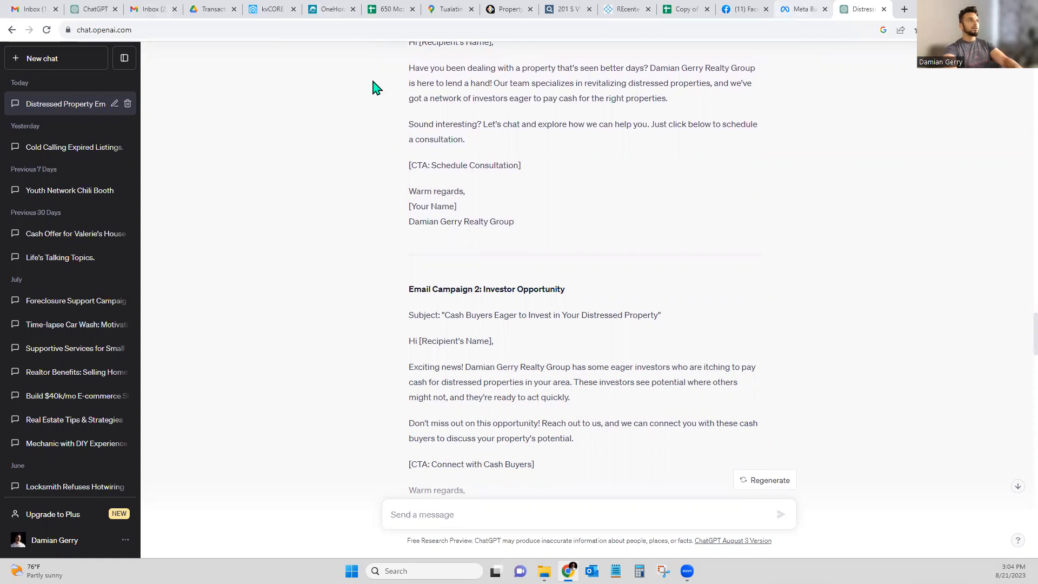
left_click(281, 10)
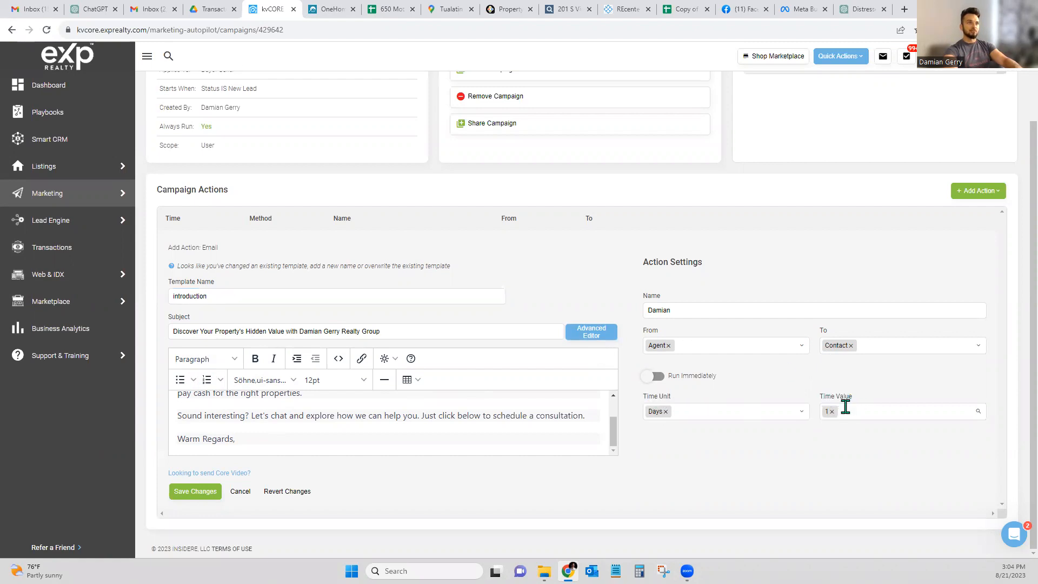
Save the introduction email action and add a second Email action to the campaign
left_click(201, 495)
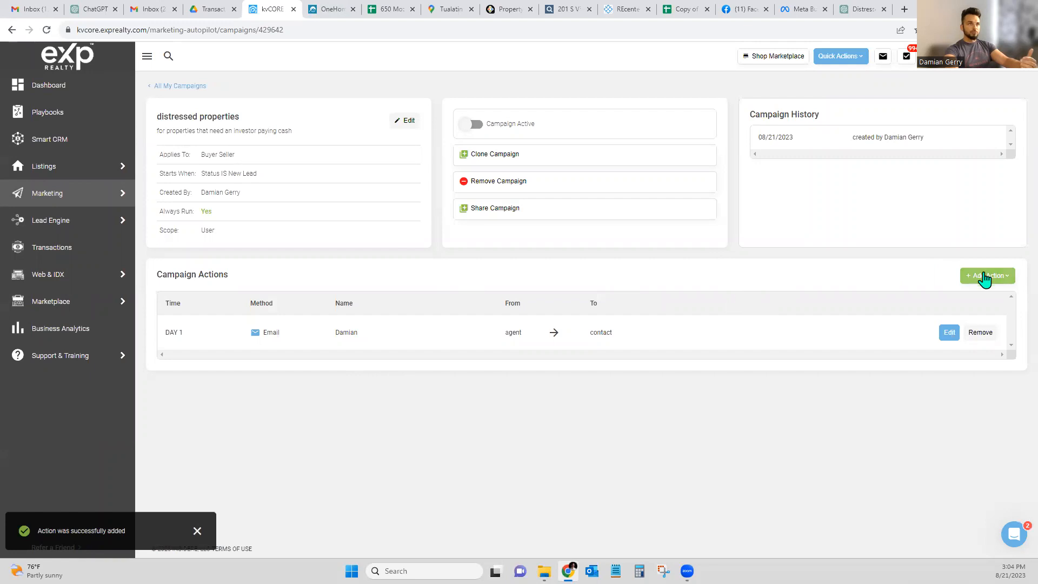
left_click(983, 277)
left_click(985, 299)
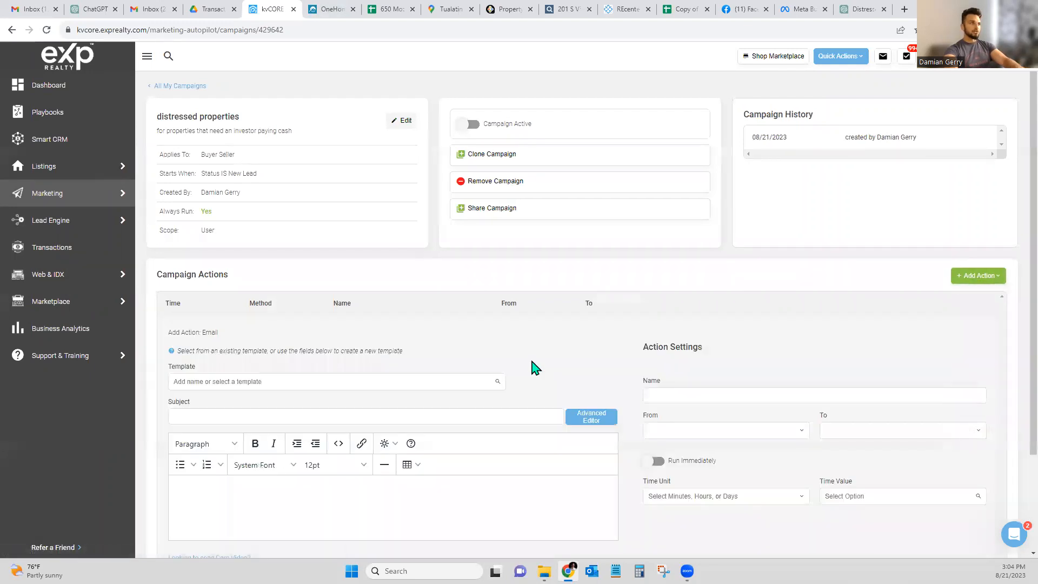
Copy the Email Campaign 2 subject "Cash Buyers Eager to Invest in Your Distressed Property" from ChatGPT into the new kvCORE email's subject
left_click(862, 9)
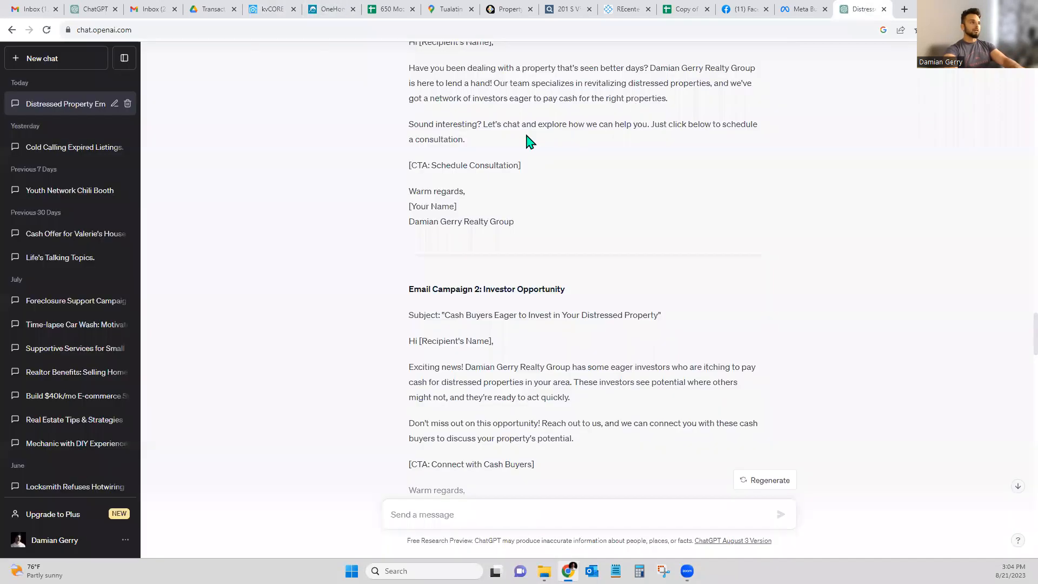
scroll(511, 264, "down", 1)
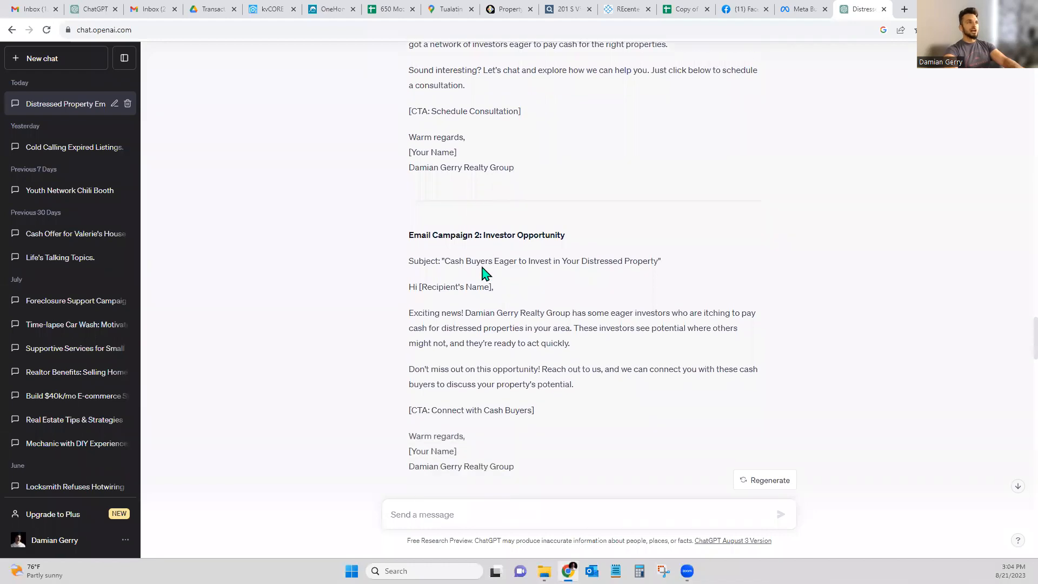
left_click_drag(445, 261, 658, 261)
key("ctrl+c")
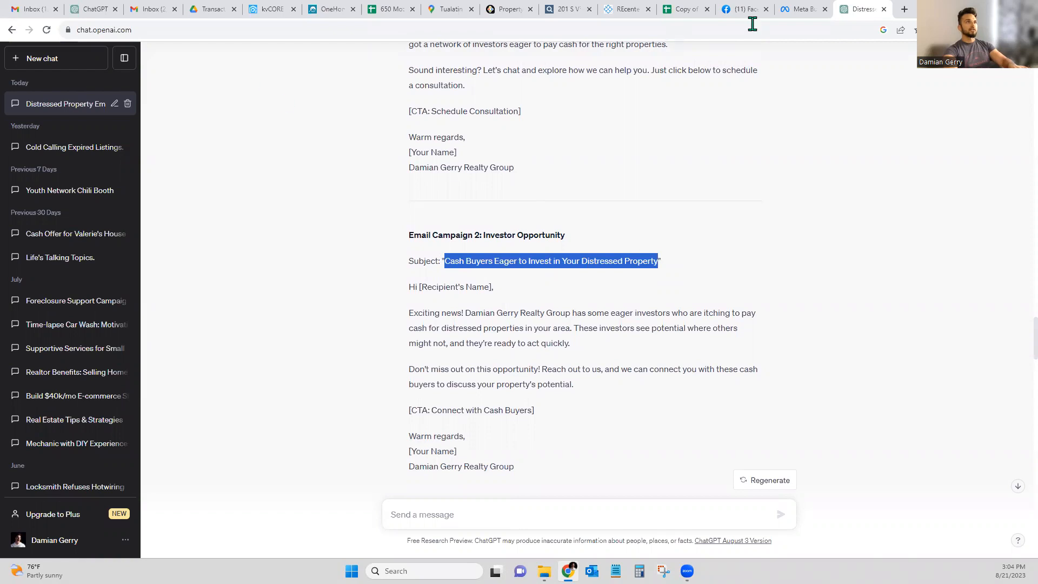
left_click(271, 9)
left_click(230, 416)
key("ctrl+v")
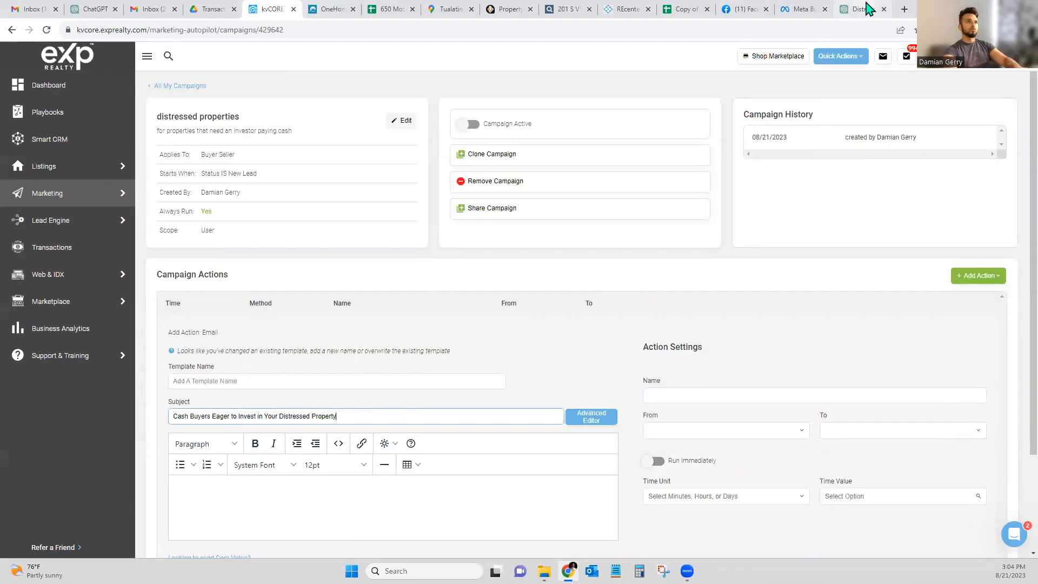
Copy Email Campaign 2 from its title "Investor Opportunity" through "Warm regards," in ChatGPT into the kvCORE email body
left_click(865, 9)
left_click(560, 233)
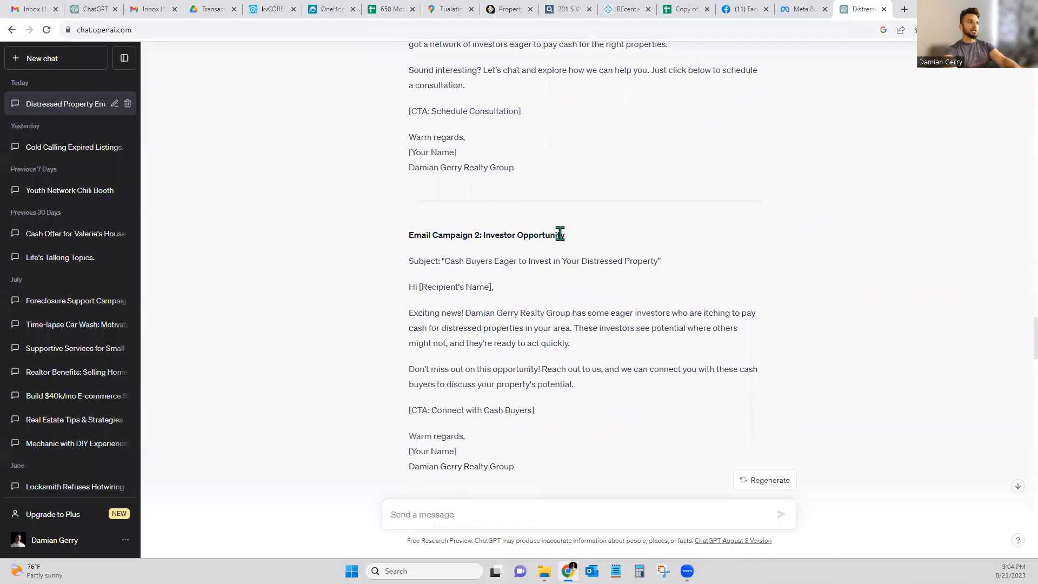
left_click_drag(560, 234, 486, 234)
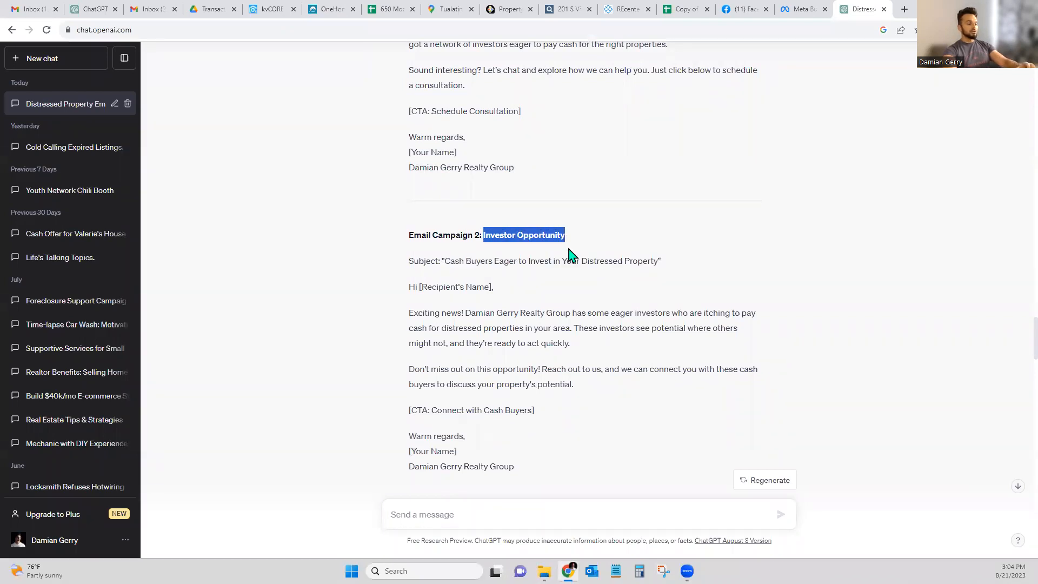
left_click(528, 246)
left_click_drag(482, 234, 518, 438)
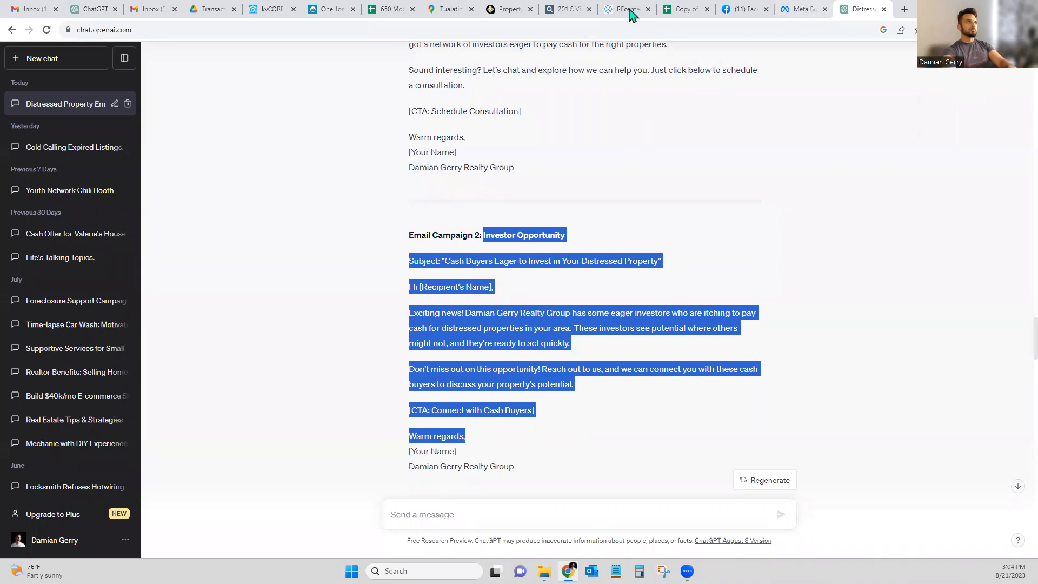
left_click(268, 16)
scroll(249, 389, "down", 2)
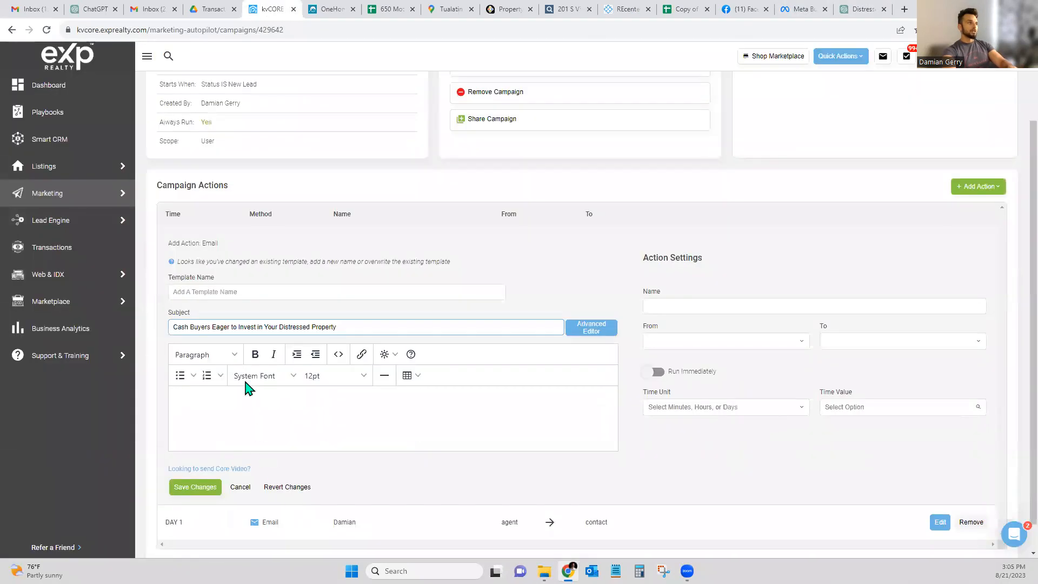
left_click(223, 374)
key("ctrl+v")
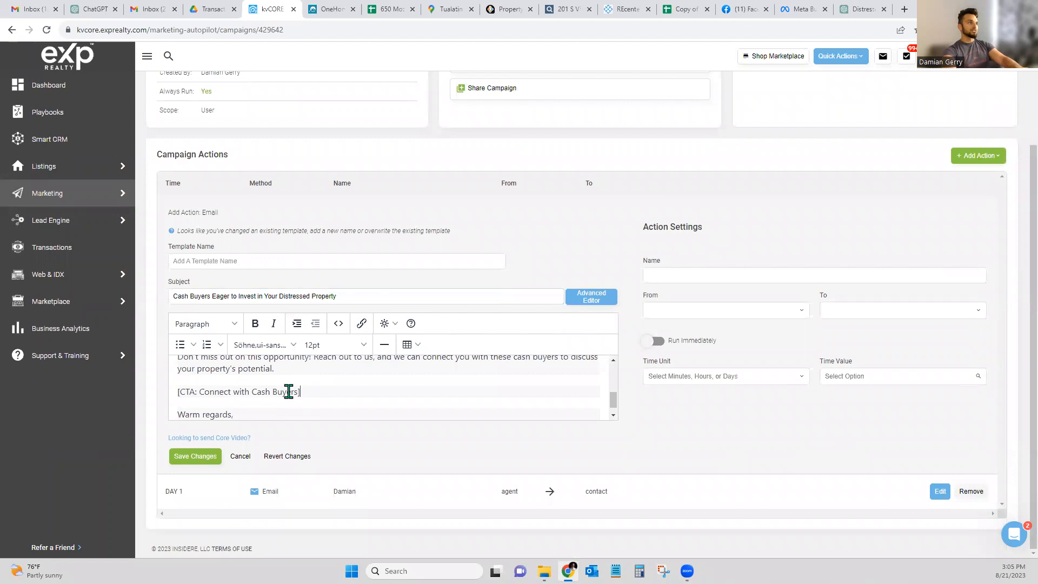
Delete the "[CTA: Connect with Cash Buyers]" line from the email body and name the template "Investor Opportunity"
left_click_drag(301, 391, 180, 384)
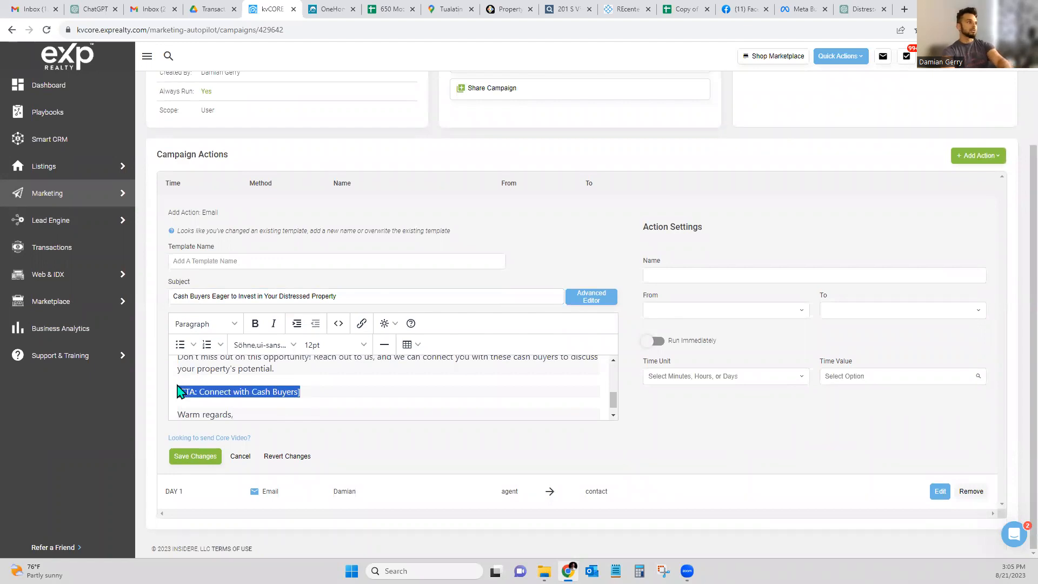
key("BackSpace")
scroll(250, 377, "up", 10)
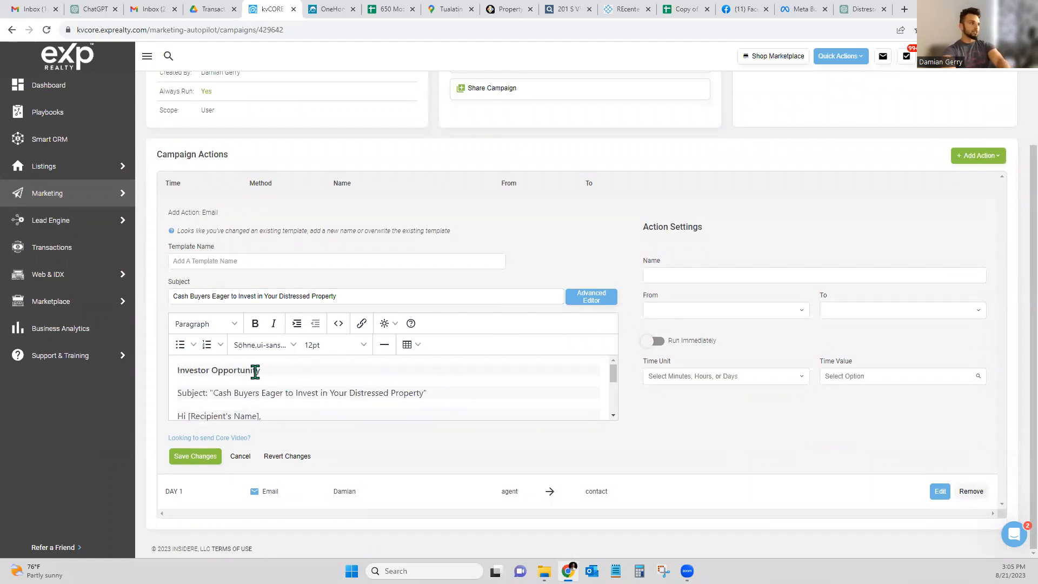
left_click_drag(256, 368, 192, 264)
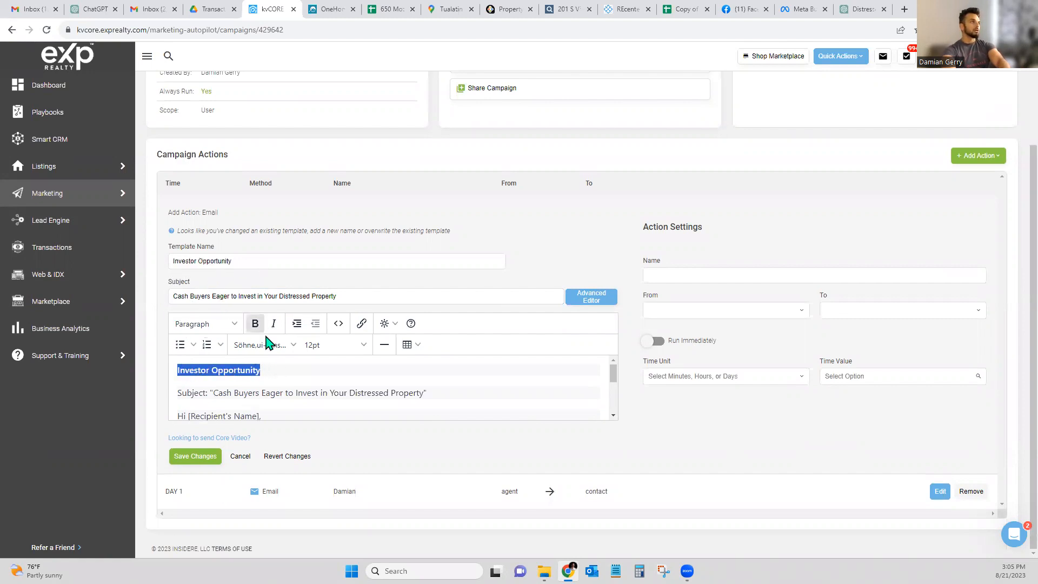
Delete the title, subject line and recipient greeting from the email body so it begins with "Exciting news!"
left_click_drag(271, 370, 173, 371)
key("BackSpace")
key("BackSpace")
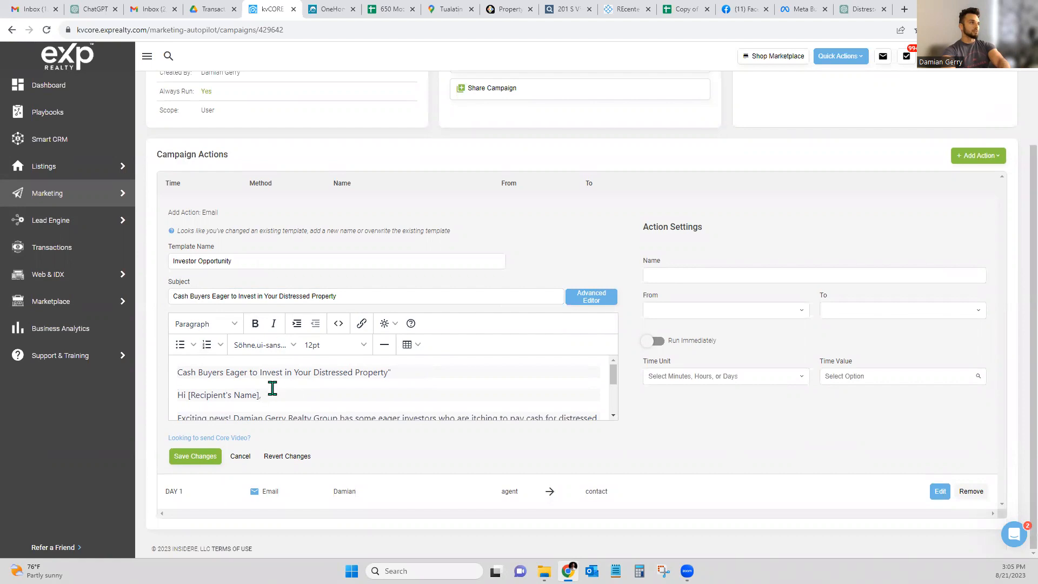
scroll(273, 384, "down", 2)
scroll(203, 384, "up", 2)
left_click_drag(198, 409, 134, 335)
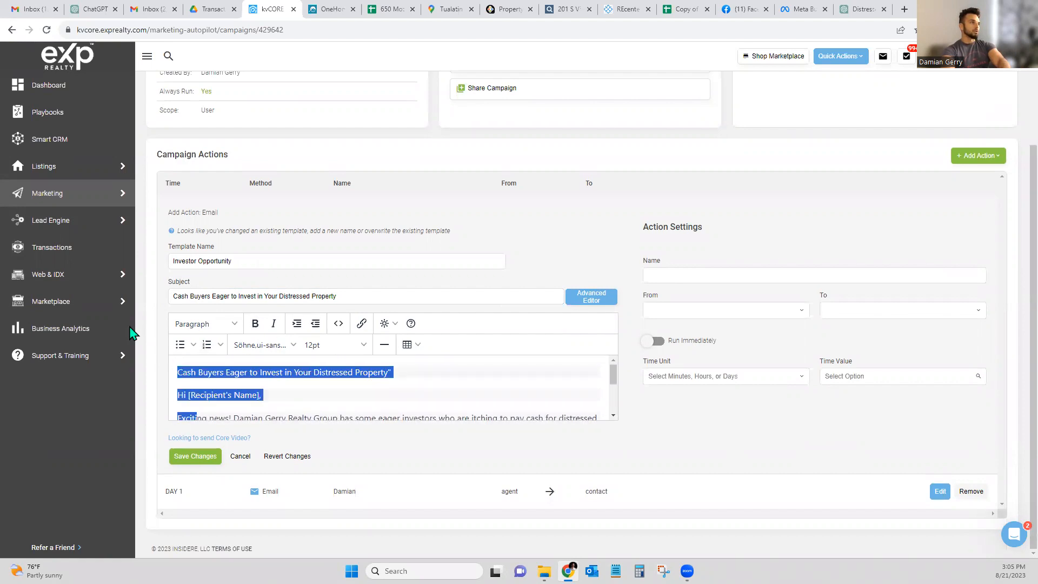
left_click_drag(210, 404, 195, 381)
left_click_drag(278, 400, 164, 349)
key("BackSpace")
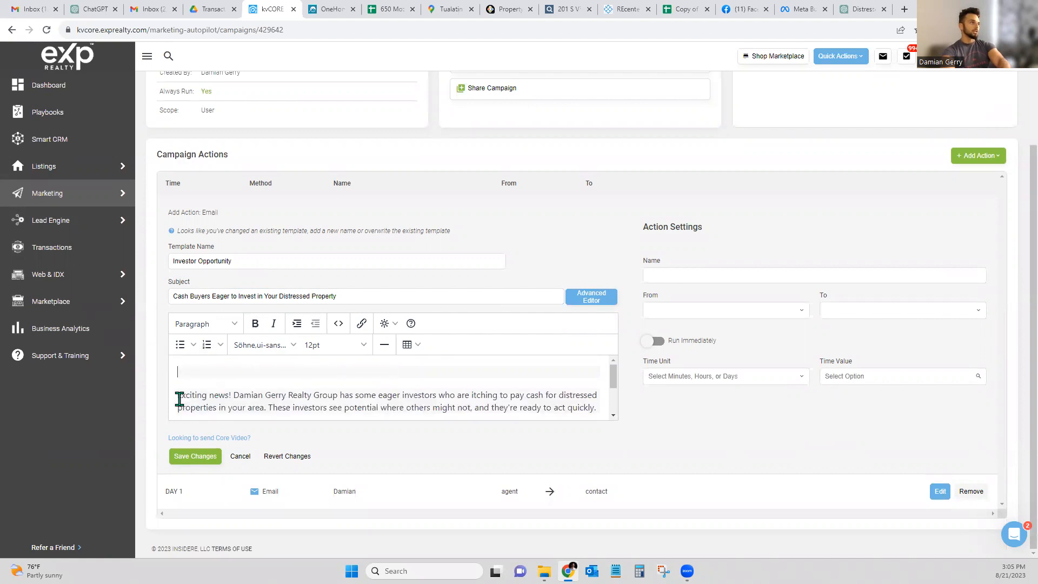
key("Delete")
scroll(333, 366, "down", 1)
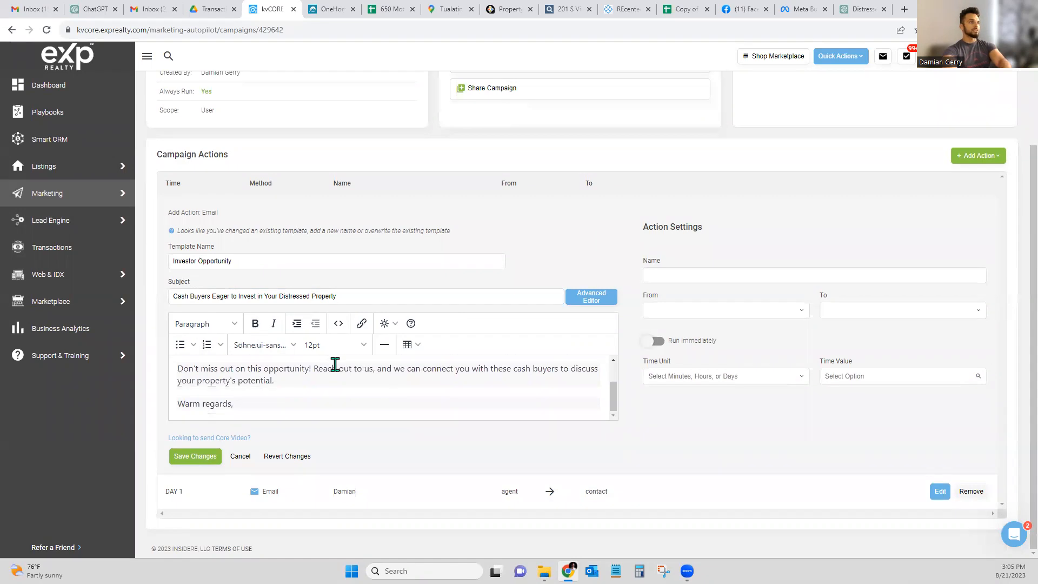
Enter the agent's first name as the action name, and set the email from Agent to Contact
left_click(671, 274)
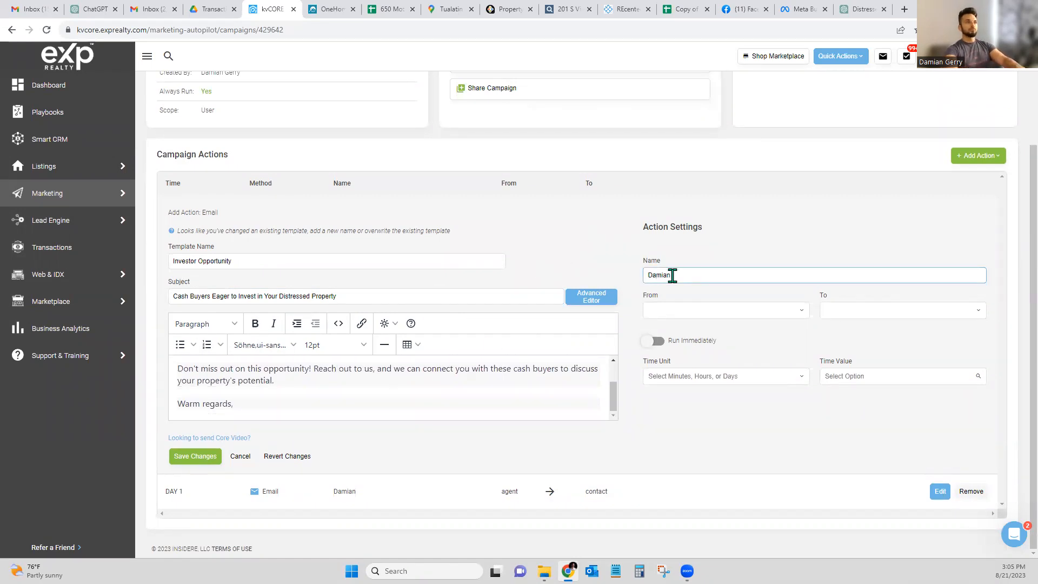
left_click(688, 309)
left_click(692, 326)
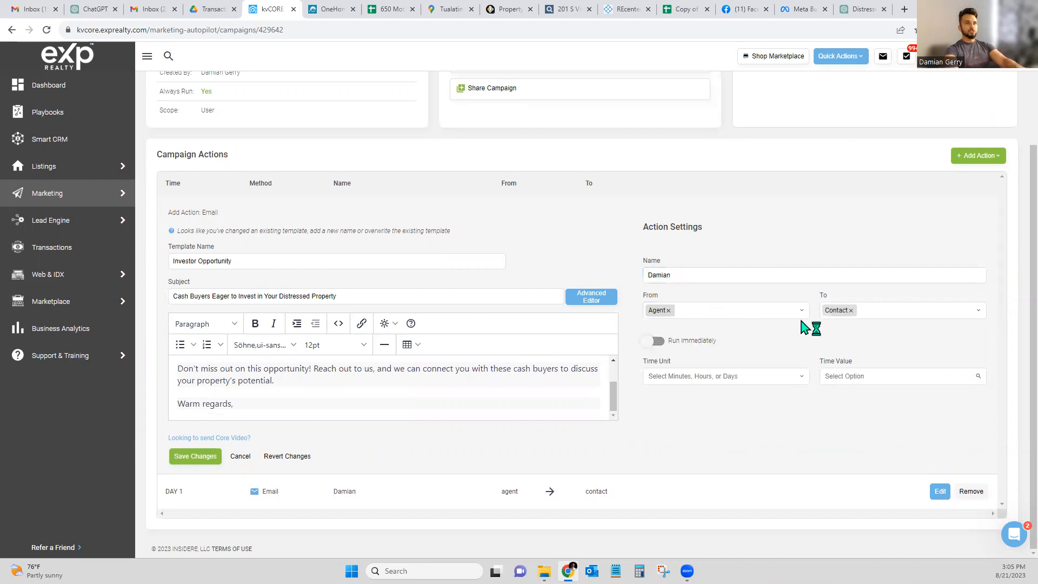
Schedule the Investor Opportunity email with the time unit Days and a time value of 2
left_click(730, 375)
left_click(694, 427)
left_click(852, 376)
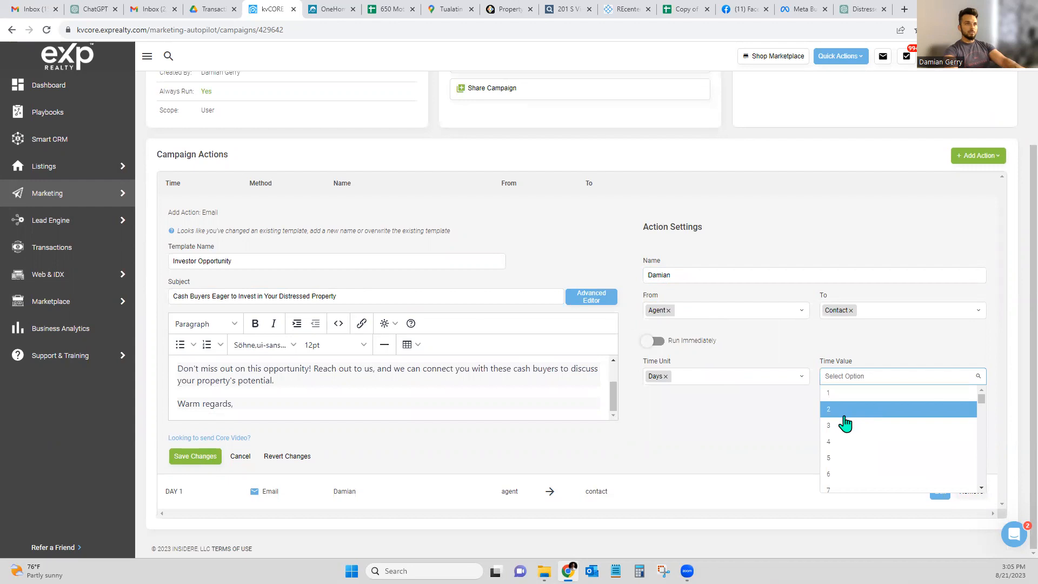
left_click(845, 410)
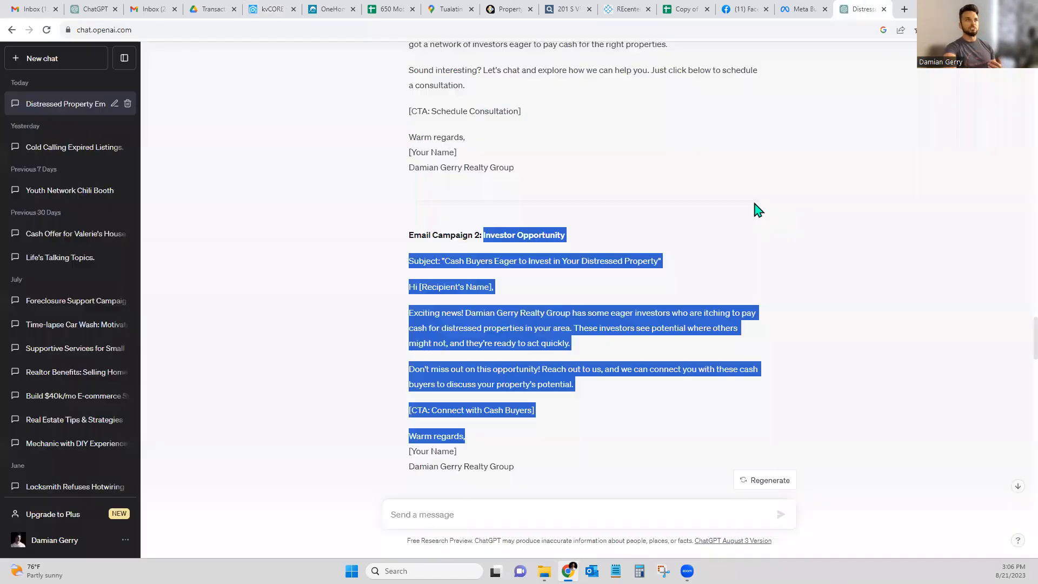
Switch to ChatGPT and copy the conversation's opening prompt asking for 10 distressed-property email campaigns
left_click(862, 9)
scroll(511, 459, "down", 15)
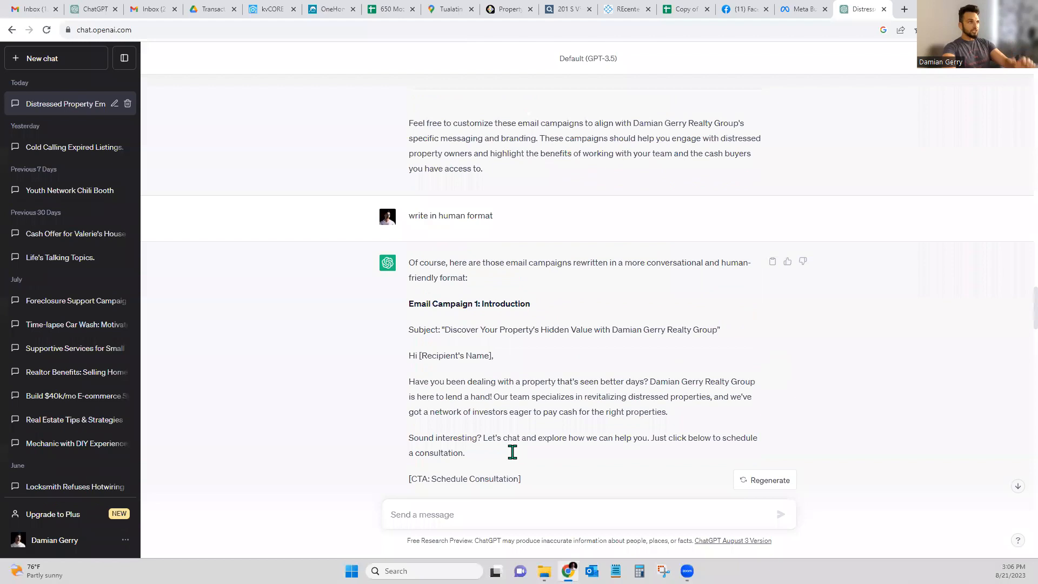
scroll(521, 432, "up", 3)
scroll(526, 428, "up", 20)
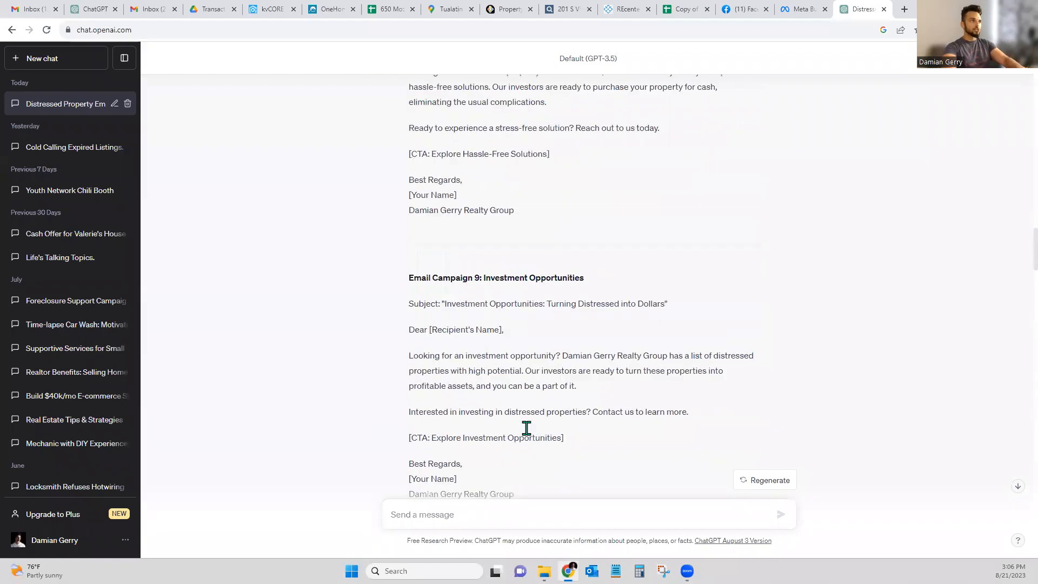
scroll(532, 429, "up", 3)
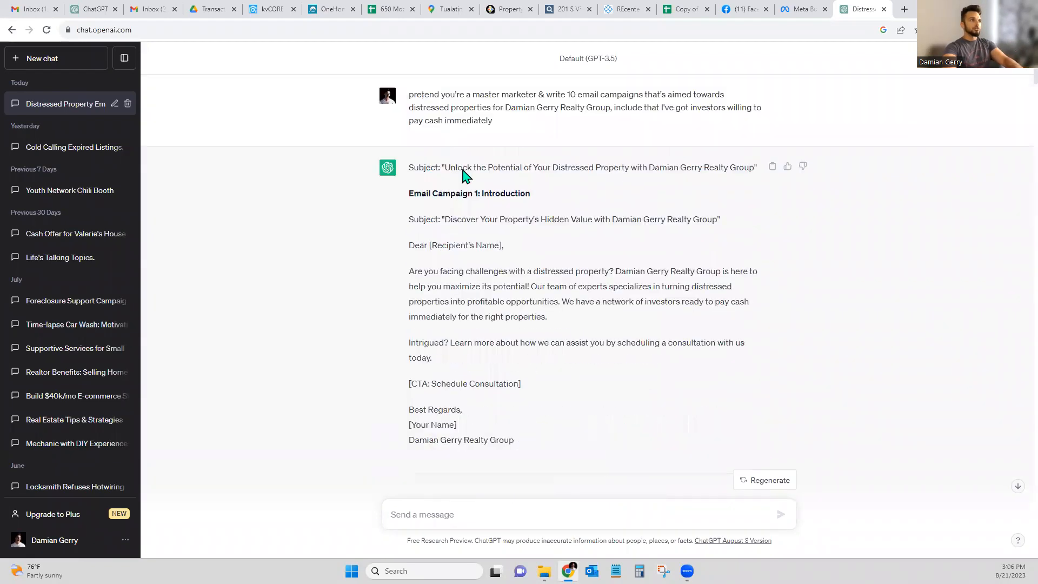
left_click_drag(407, 94, 492, 122)
key("ctrl+c")
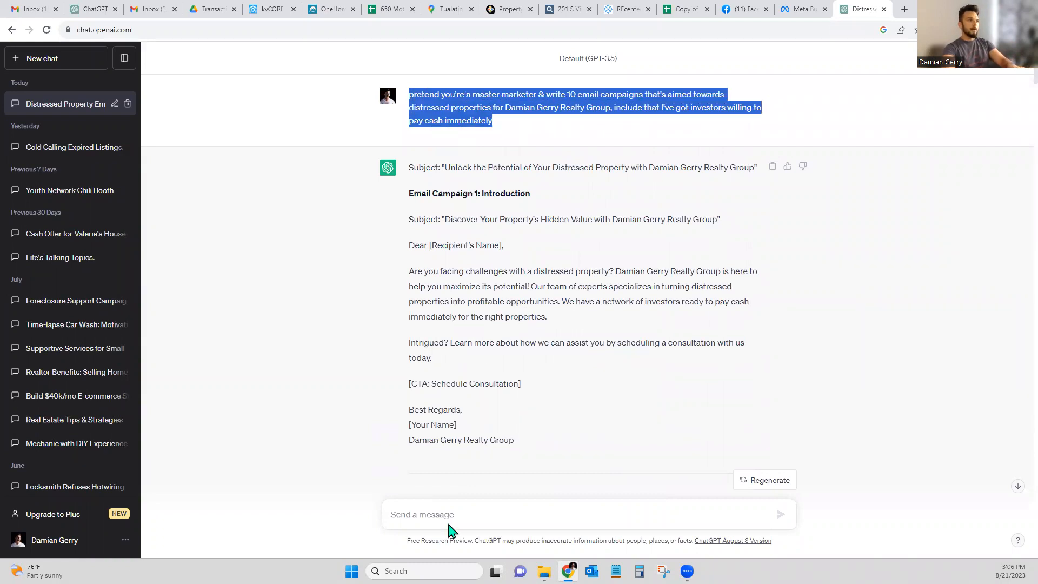
Send the copied prompt again in the same conversation, asking for 50 email campaigns instead of 10
left_click(448, 515)
key("ctrl+v")
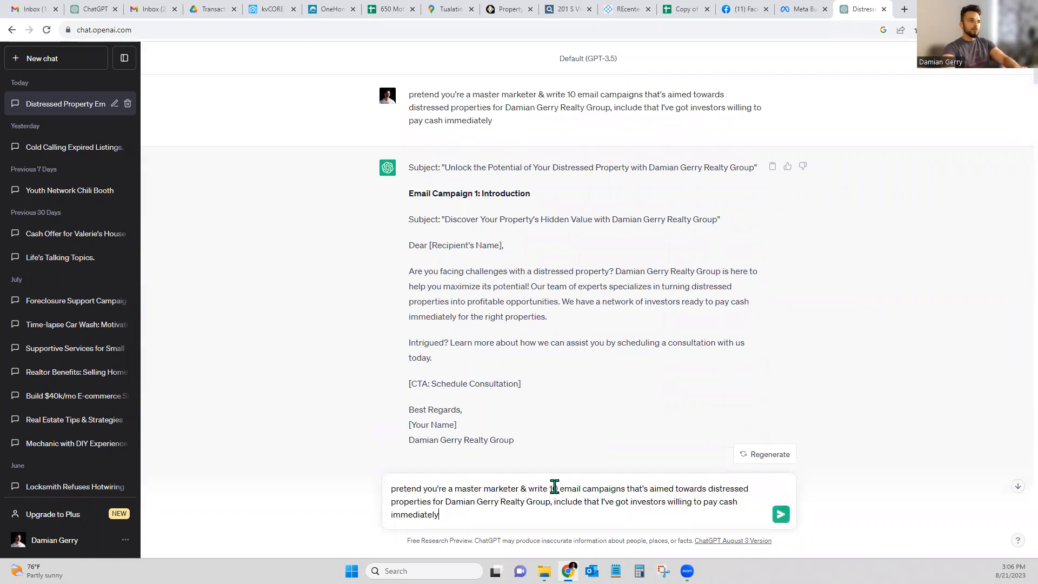
key("BackSpace")
type("5")
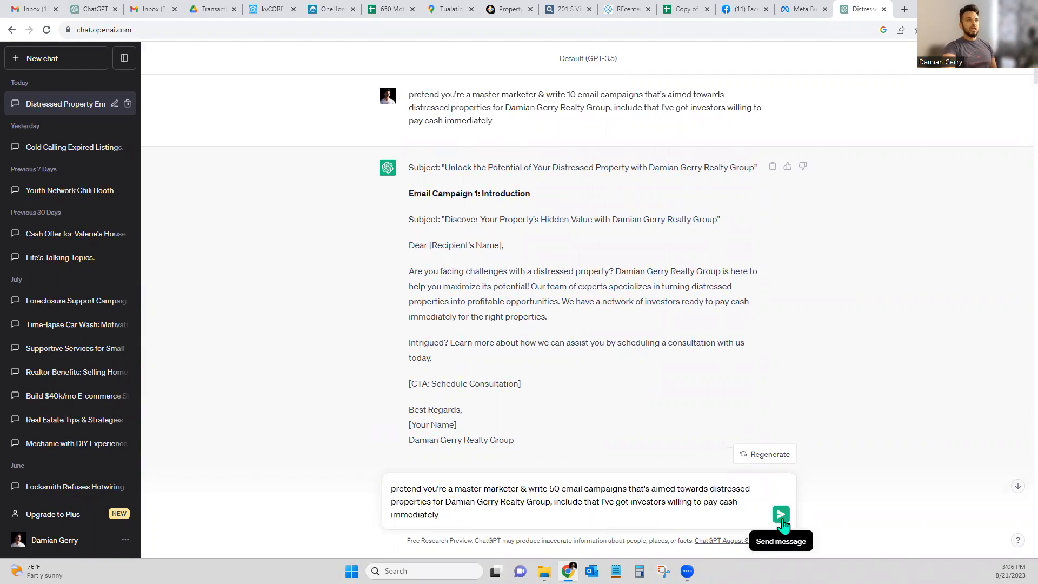
left_click(781, 516)
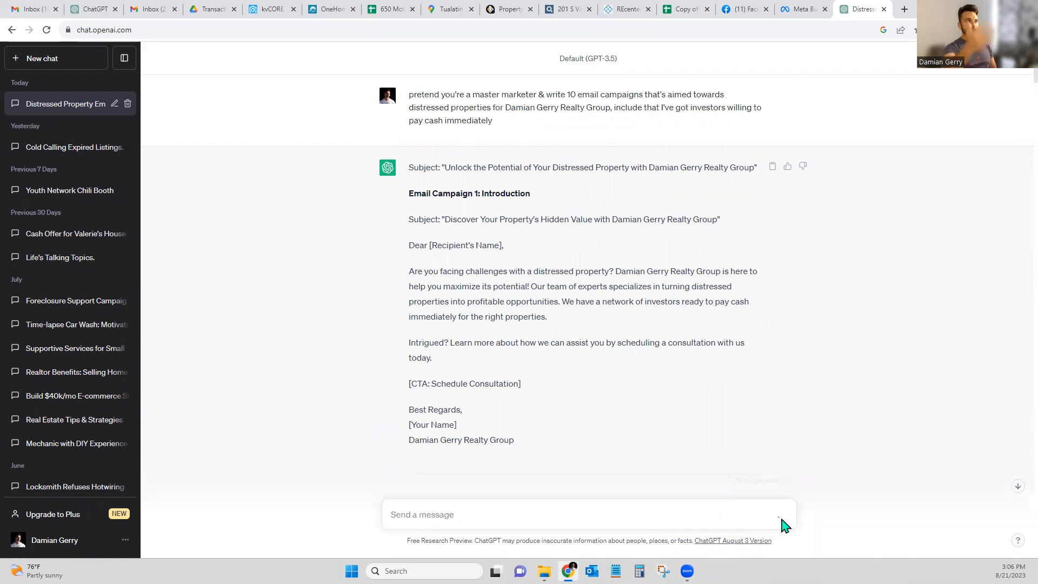
Go to the end of ChatGPT's new answer and send the follow-up message "keep going"
scroll(763, 456, "down", 20)
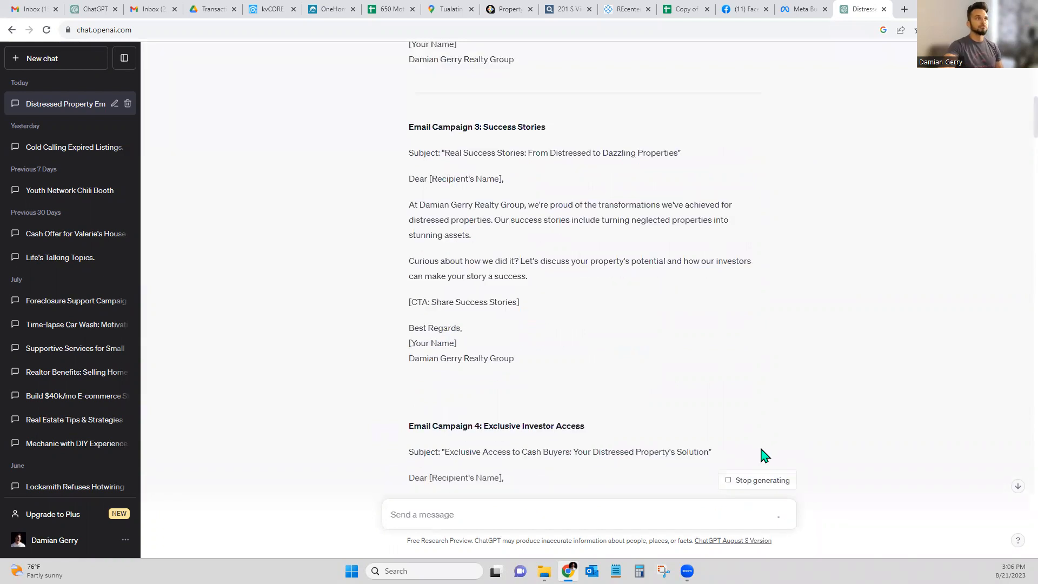
scroll(784, 324, "down", 20)
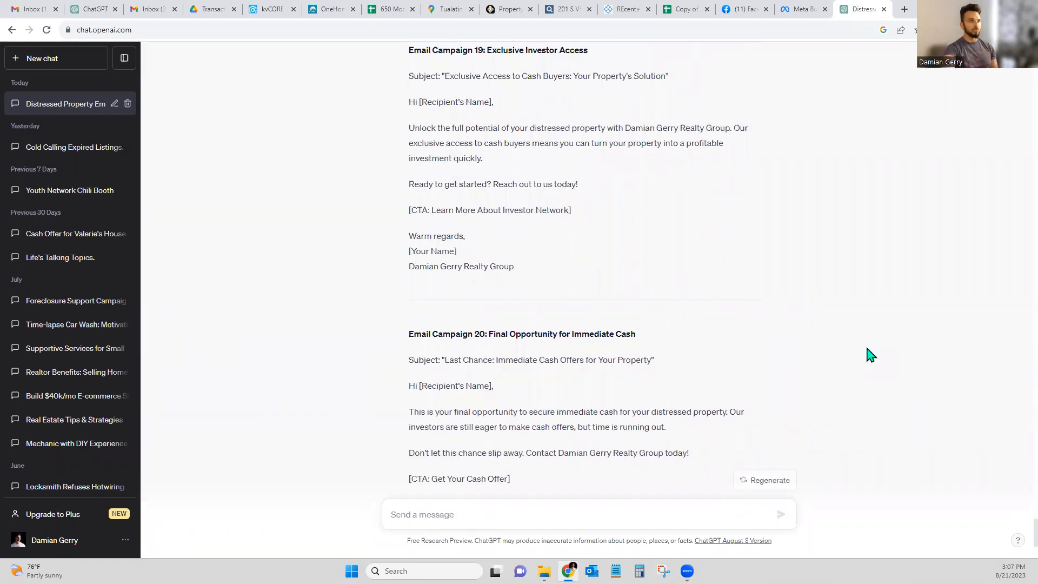
scroll(748, 352, "down", 4)
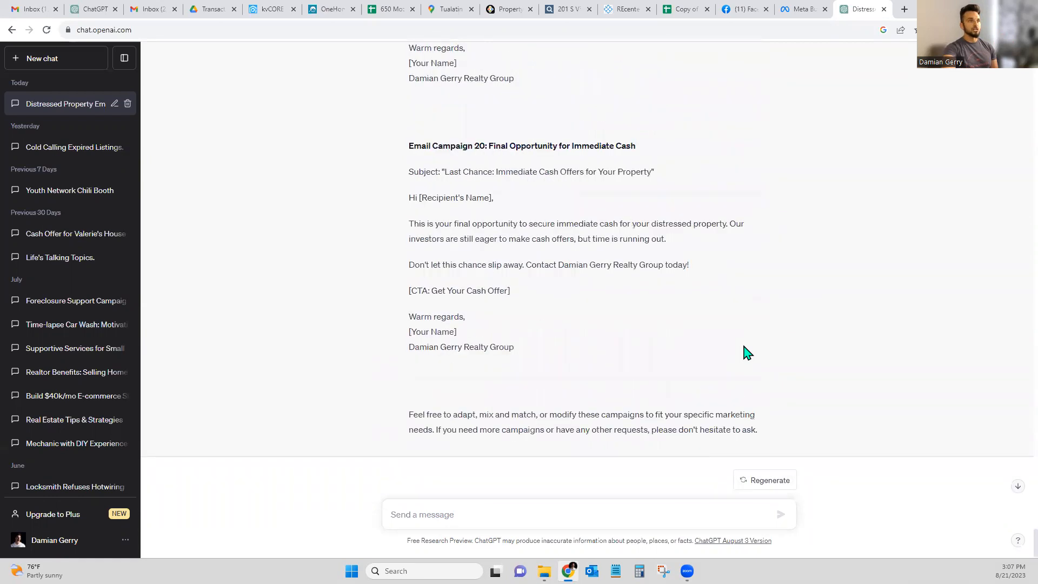
left_click(439, 514)
type("k")
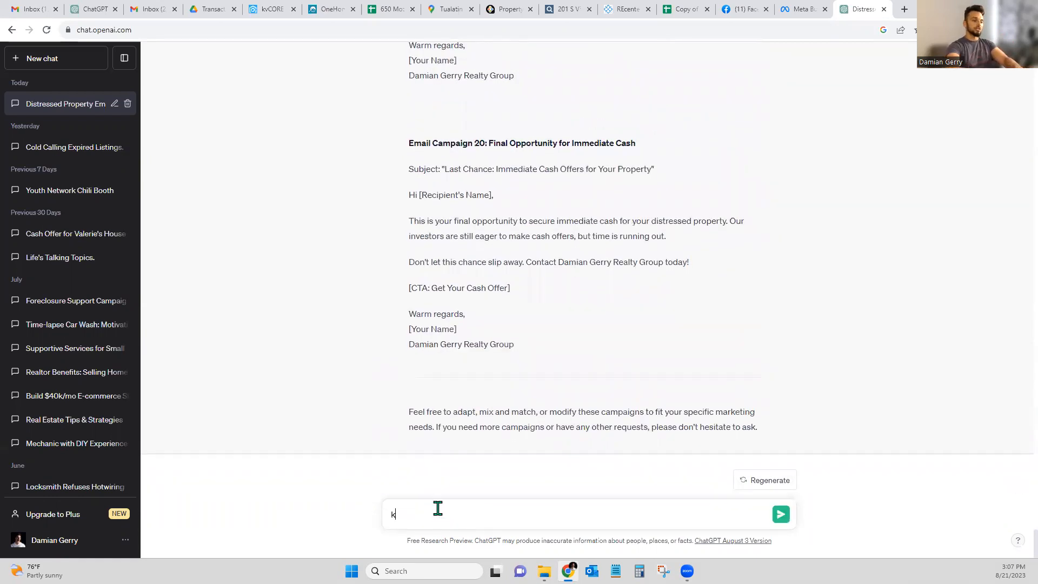
type("eep going")
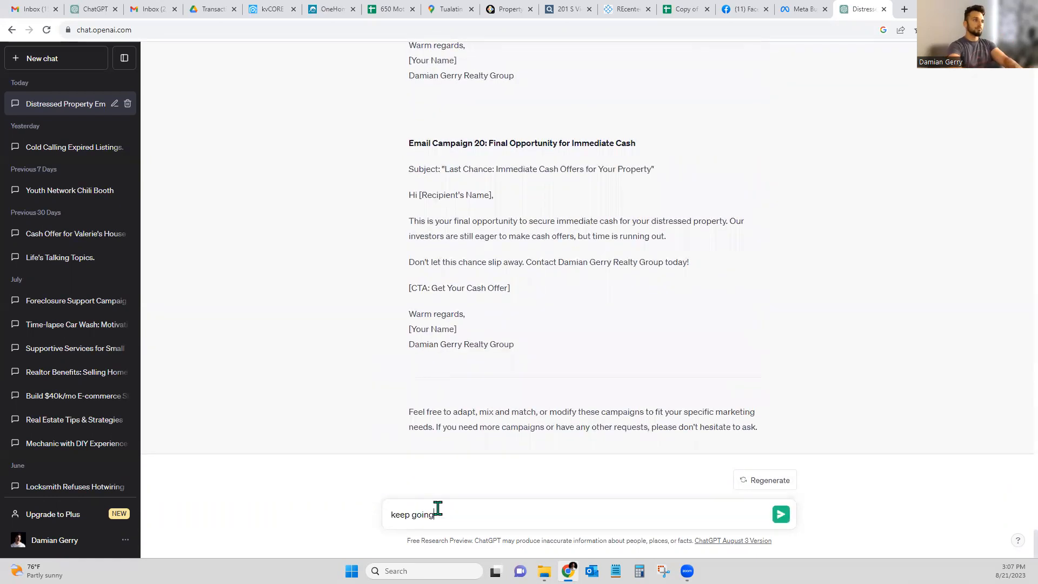
key("Return")
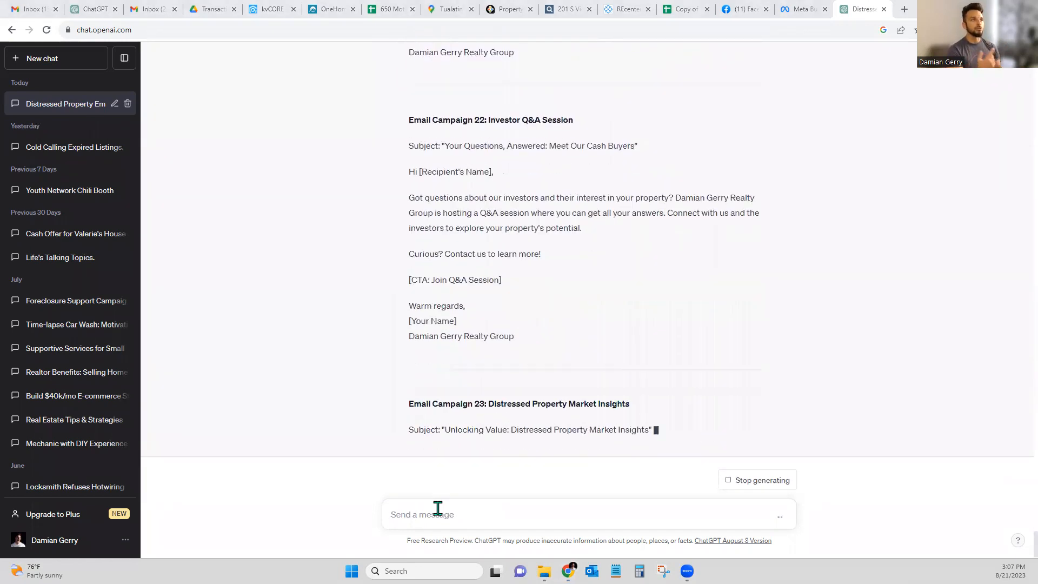
Send "keep going" once more to have ChatGPT write campaigns beyond Email Campaign 30
type("keepg")
key("BackSpace")
type("going")
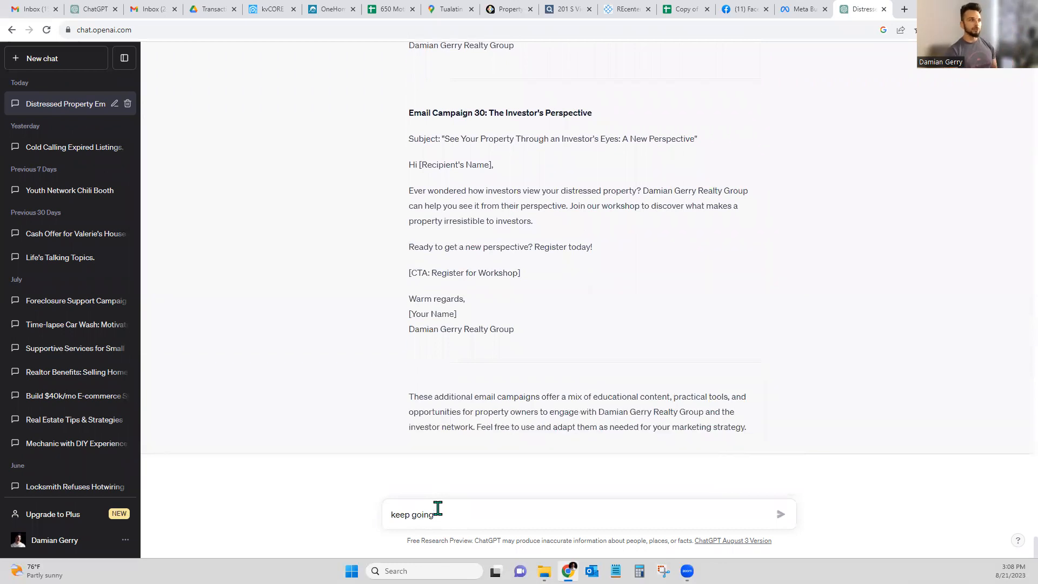
key("Return")
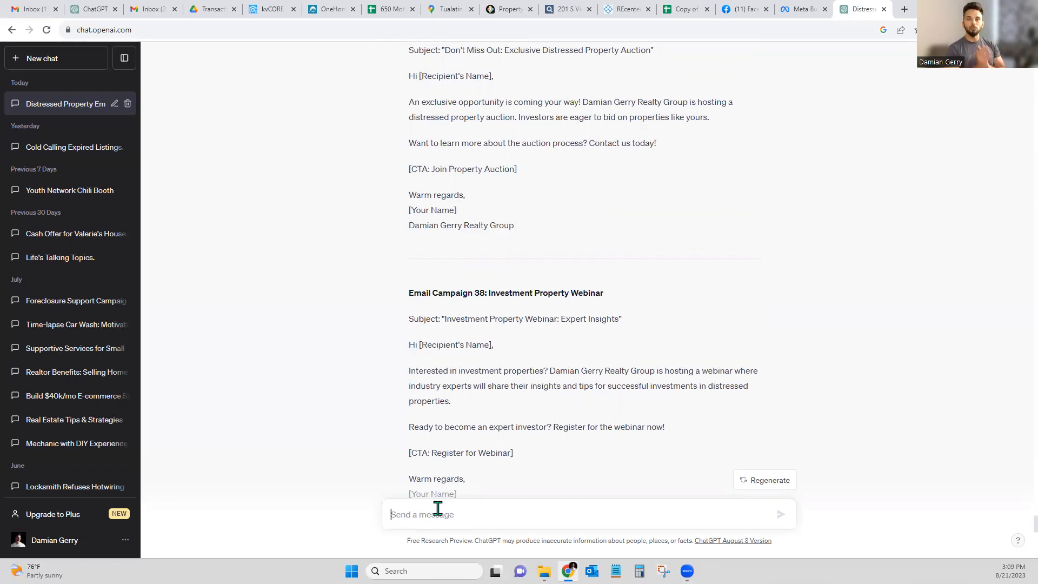
Look back through ChatGPT's generated distressed-property emails, from Email Campaign 38 up to Email Campaign 2
left_click(437, 508)
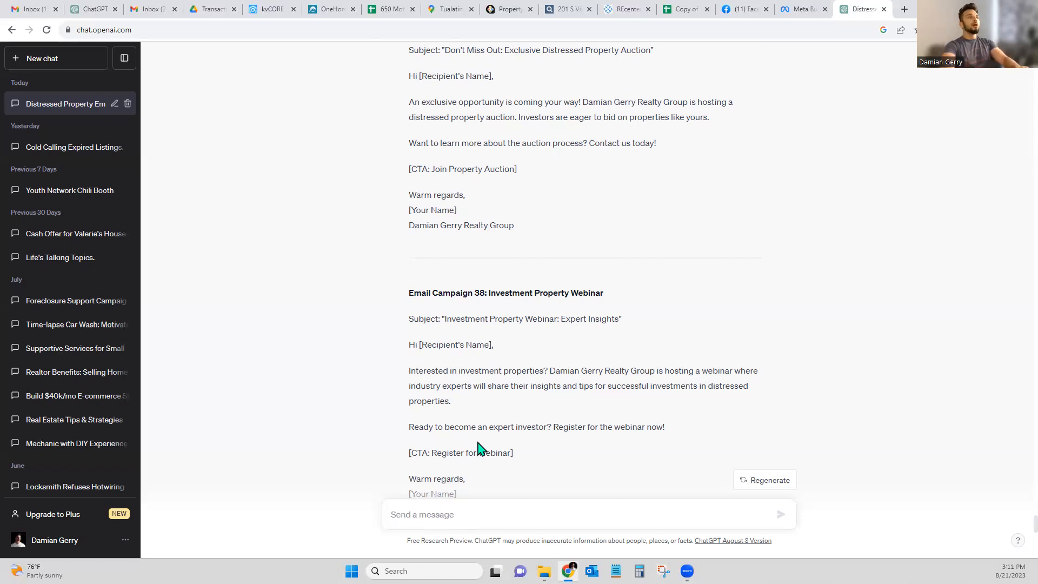
scroll(537, 304, "up", 20)
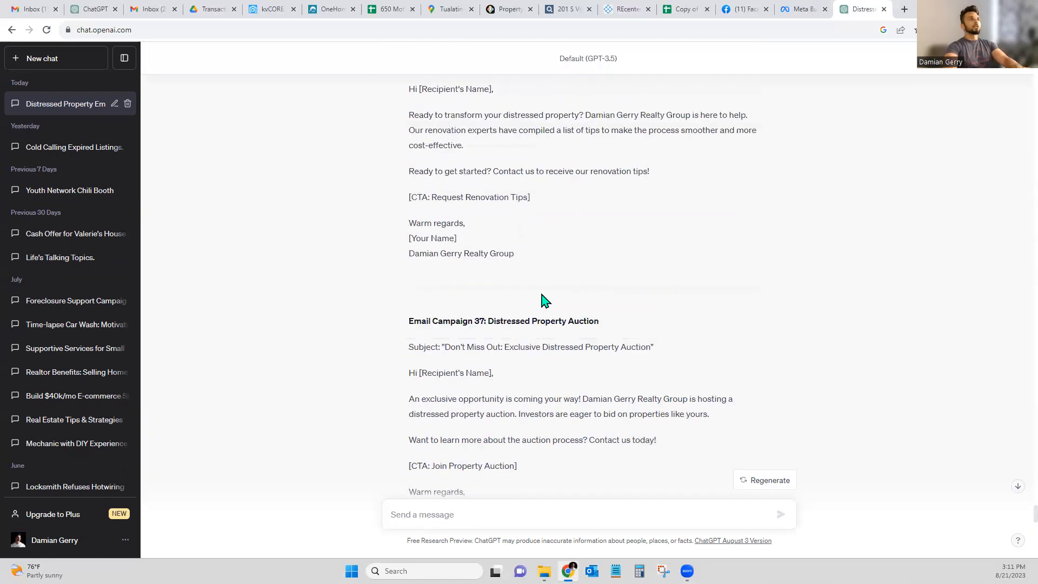
scroll(542, 301, "up", 20)
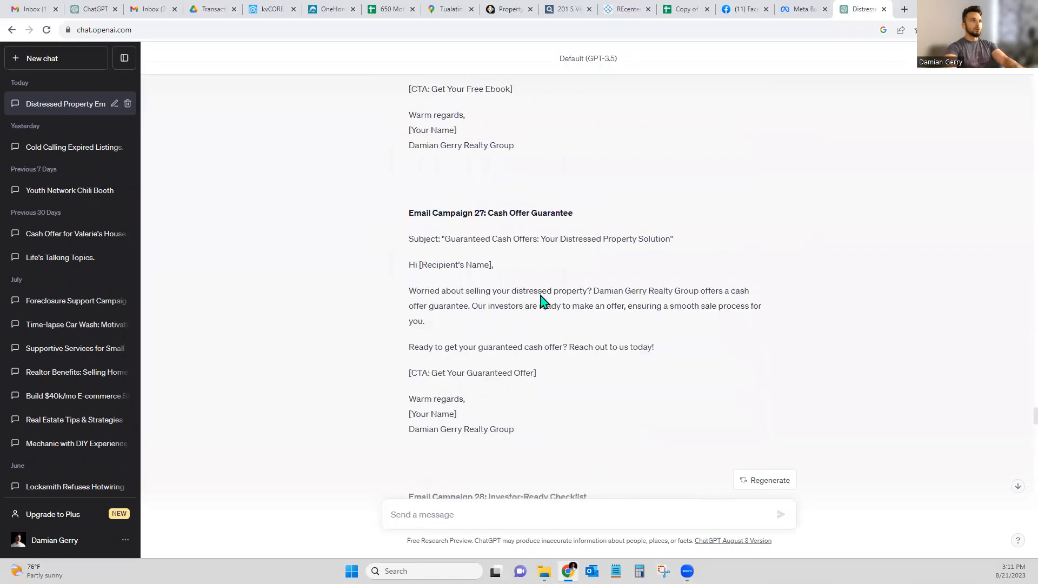
scroll(542, 301, "up", 20)
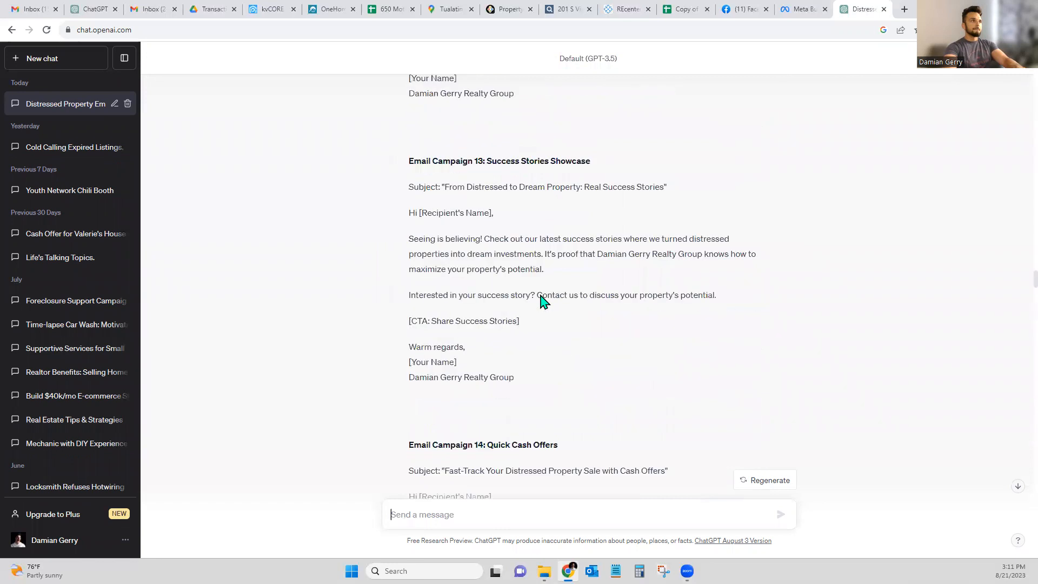
scroll(540, 293, "up", 4)
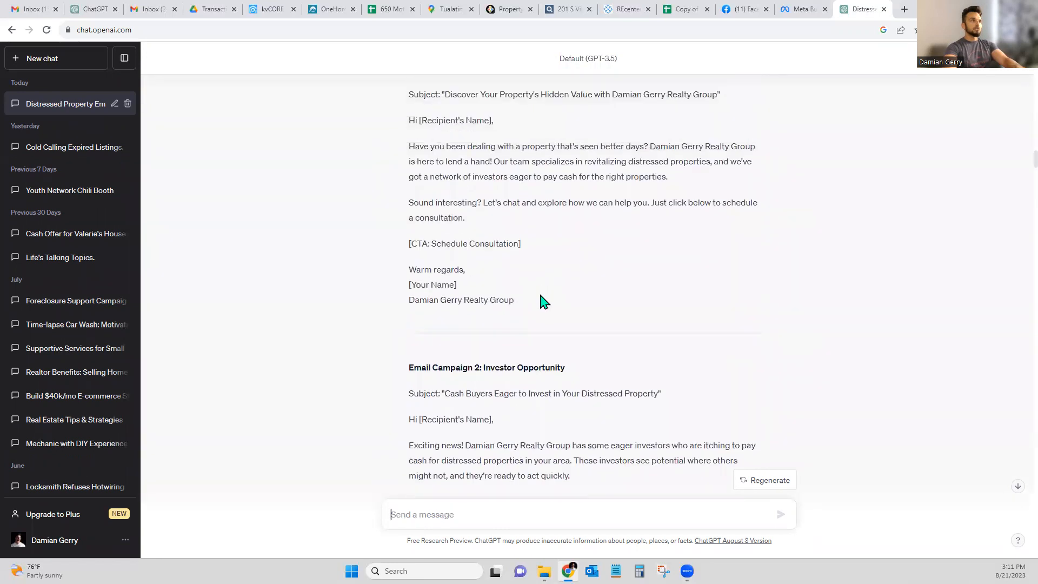
scroll(470, 235, "down", 6)
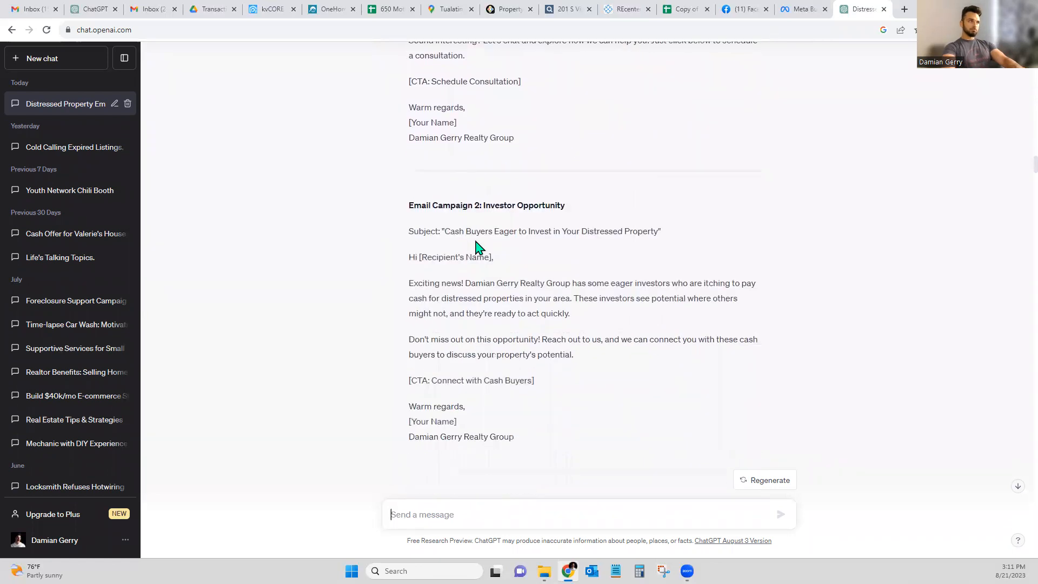
Switch to kvCORE, save the "Investor Opportunity" email action and add another email action to the distressed properties campaign
left_click(270, 9)
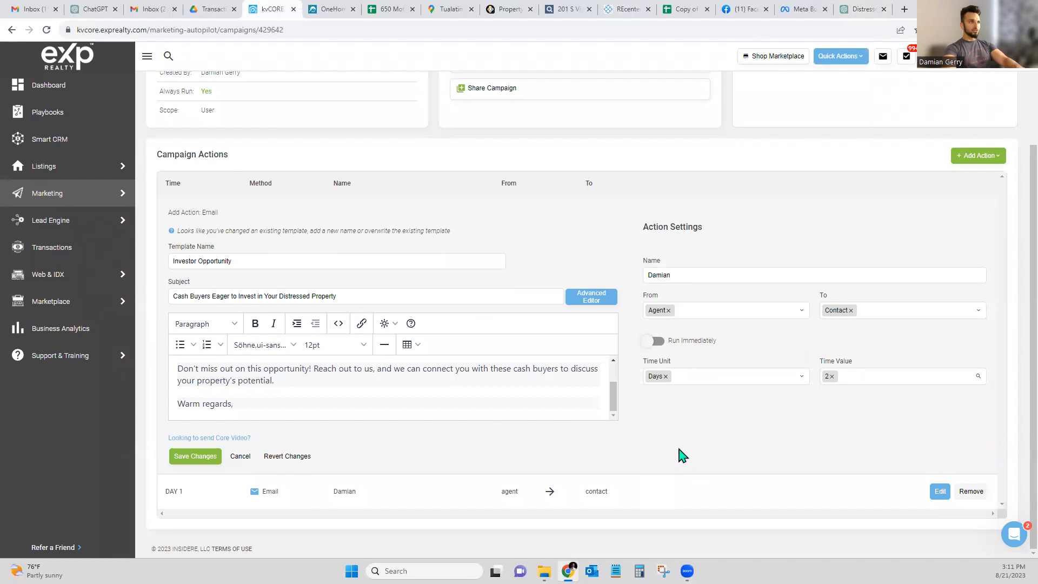
left_click(186, 459)
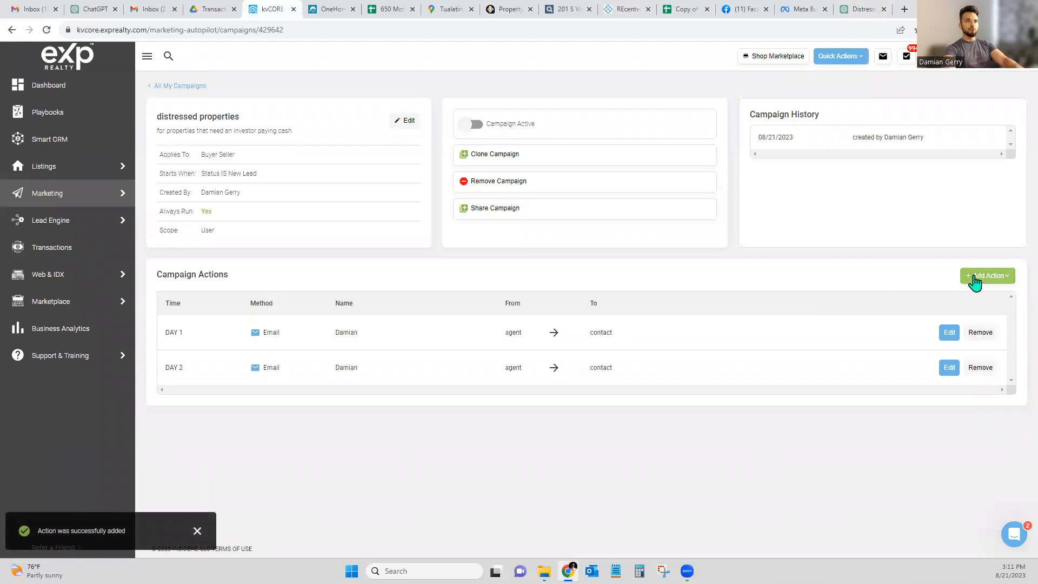
left_click(978, 276)
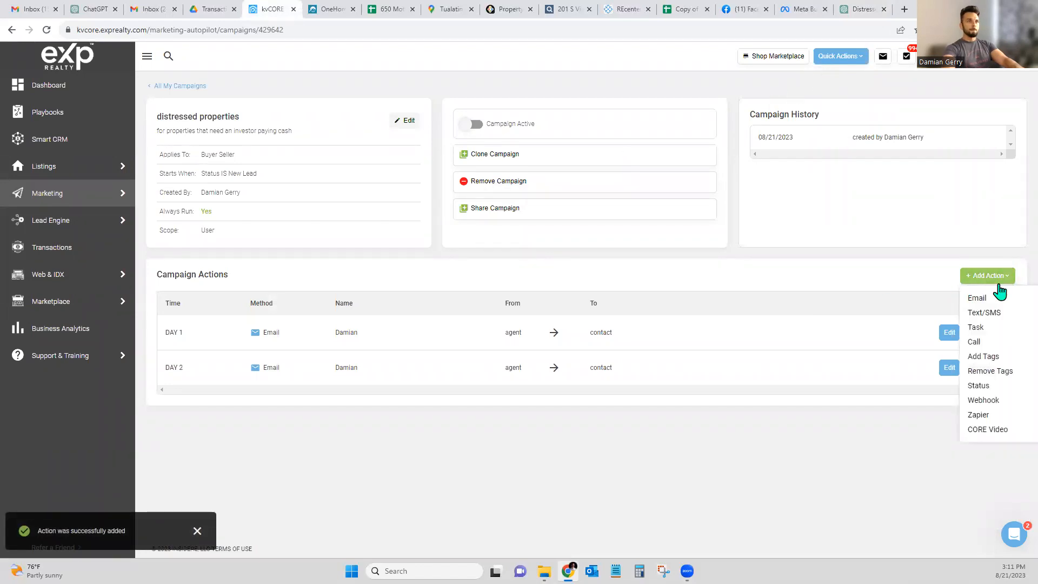
left_click(977, 297)
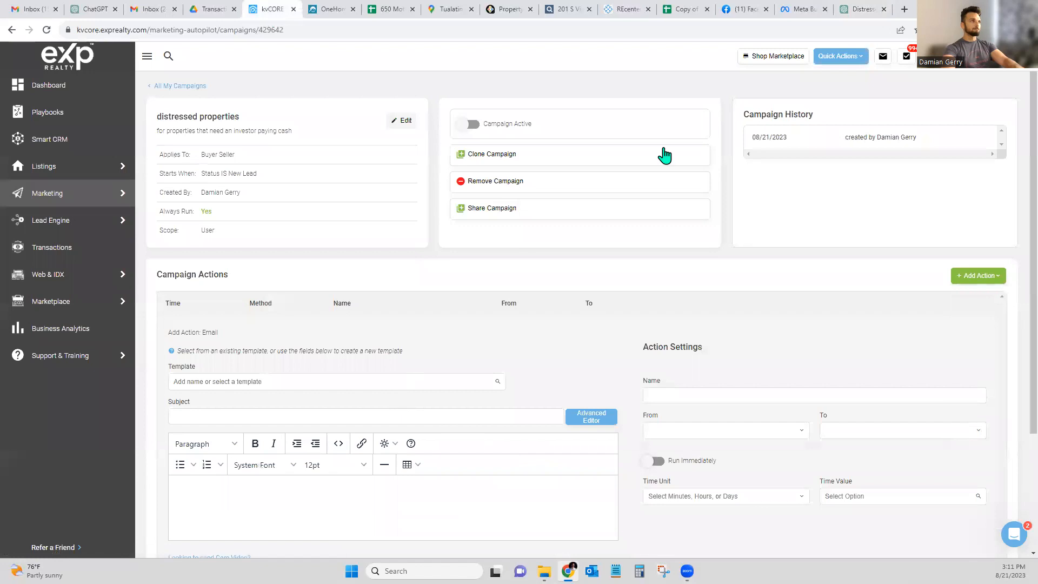
Copy Email Campaign 3 in ChatGPT from "Success Stories" through "Warm regards," and paste it into the new kvCORE email's body
left_click(863, 9)
scroll(461, 246, "down", 5)
scroll(461, 246, "down", 1)
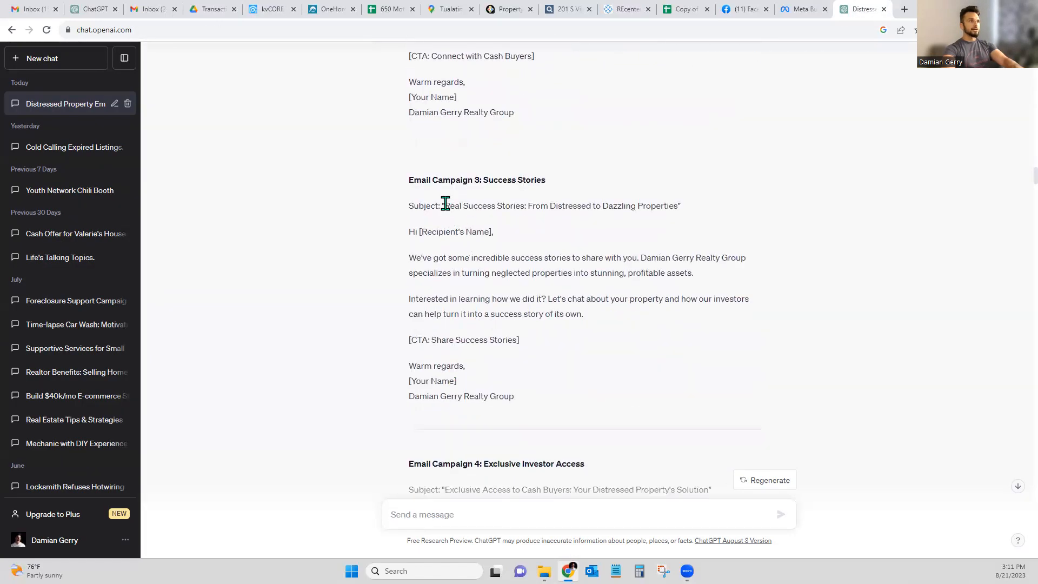
left_click_drag(485, 178, 517, 361)
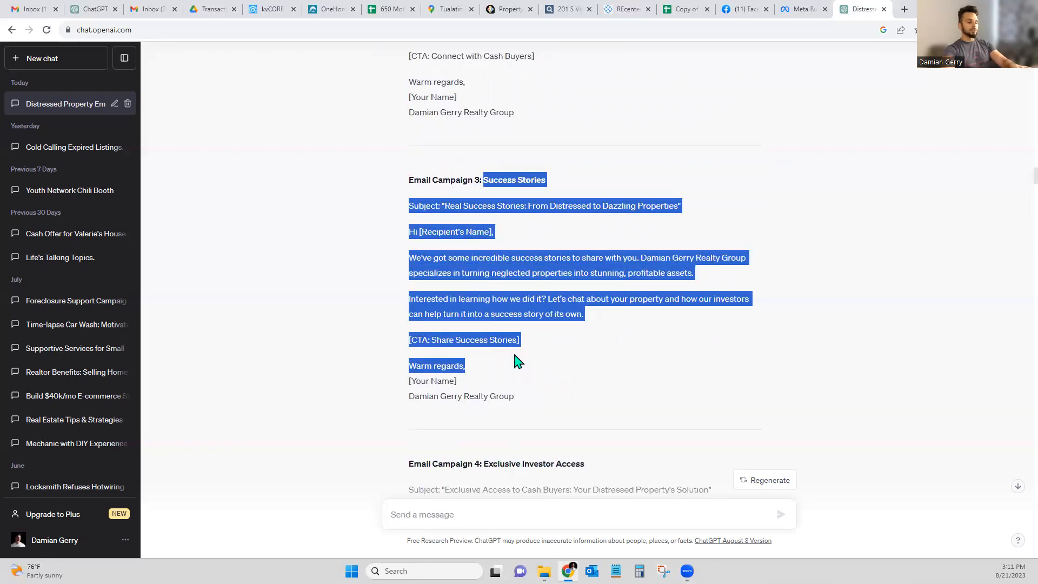
left_click(263, 21)
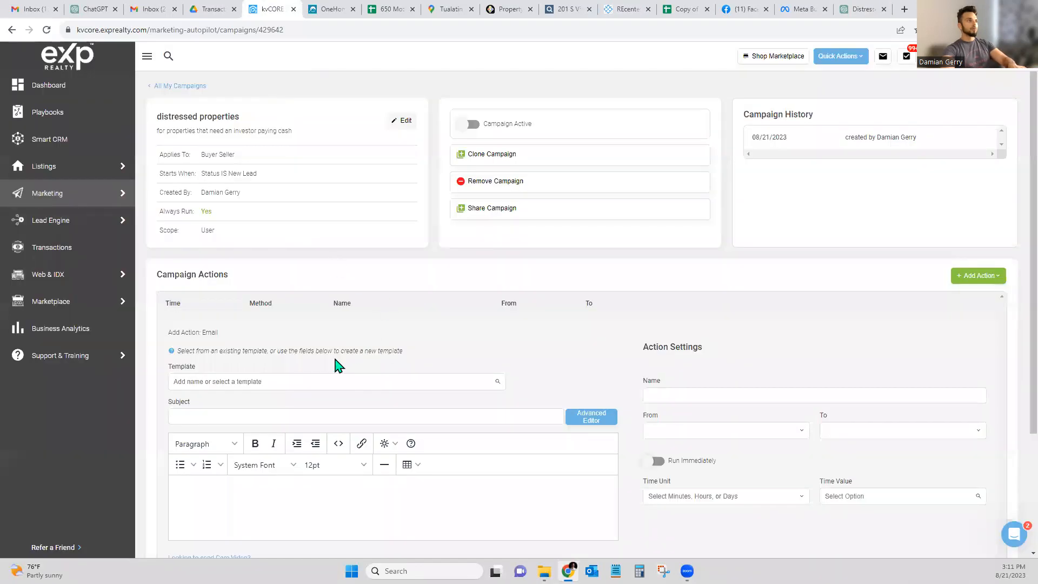
scroll(274, 417, "down", 2)
left_click(229, 382)
key("ctrl+v")
Delete the "[CTA: Share Success Stories]" line from the pasted email body
scroll(265, 395, "up", 3)
scroll(285, 394, "down", 3)
left_click_drag(287, 404, 174, 404)
key("BackSpace")
scroll(197, 375, "up", 1)
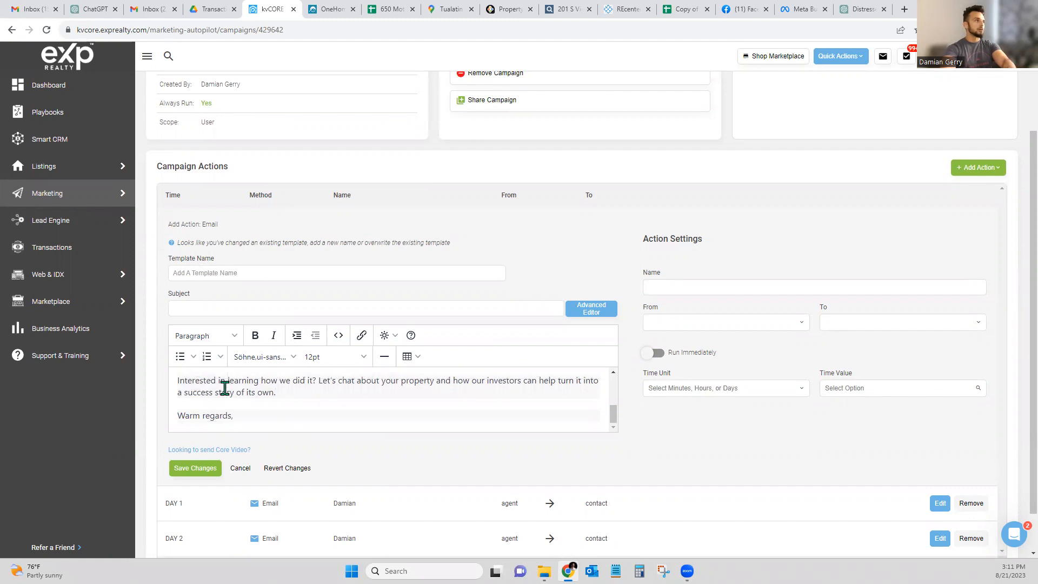
Move the title "Success Stories" from the email body into the template name
scroll(222, 387, "up", 8)
left_click_drag(237, 382, 176, 383)
key("ctrl+c")
left_click(201, 274)
key("ctrl+v")
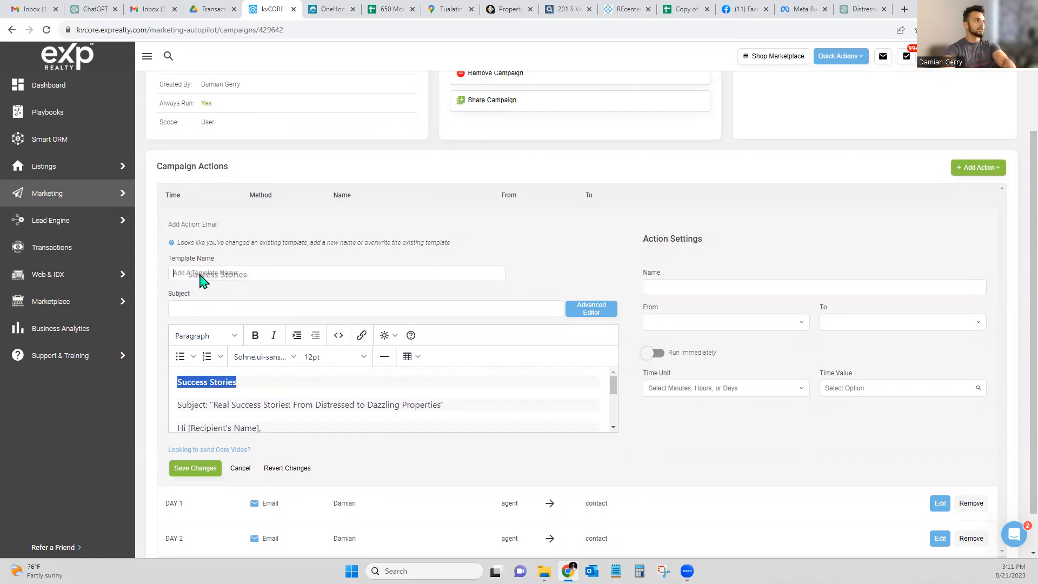
key("BackSpace")
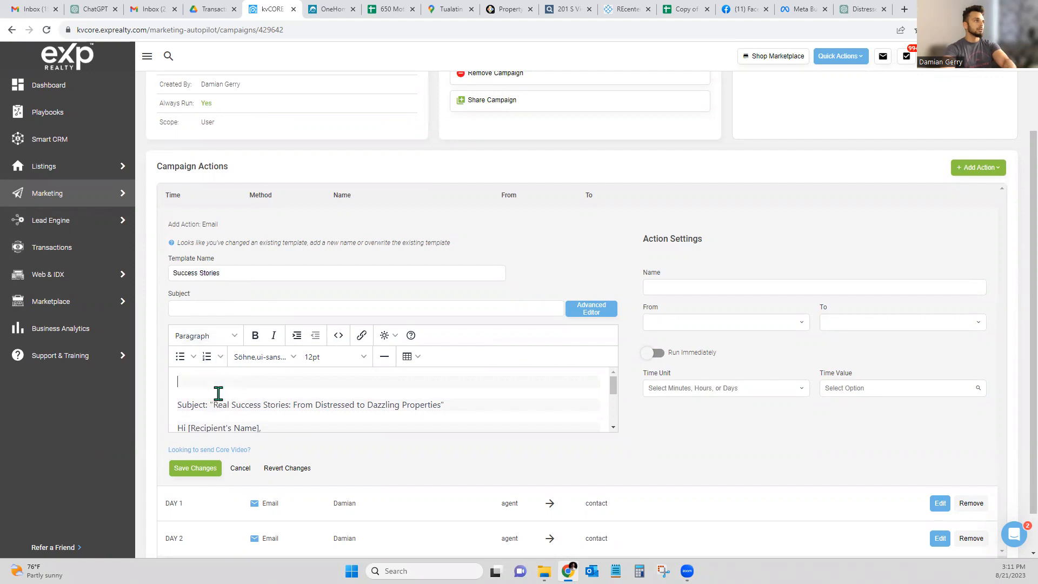
Set the subject to "Real Success Stories: From Distressed to Dazzling Properties" and remove the subject line from the email body
left_click_drag(213, 404, 178, 404)
key("BackSpace")
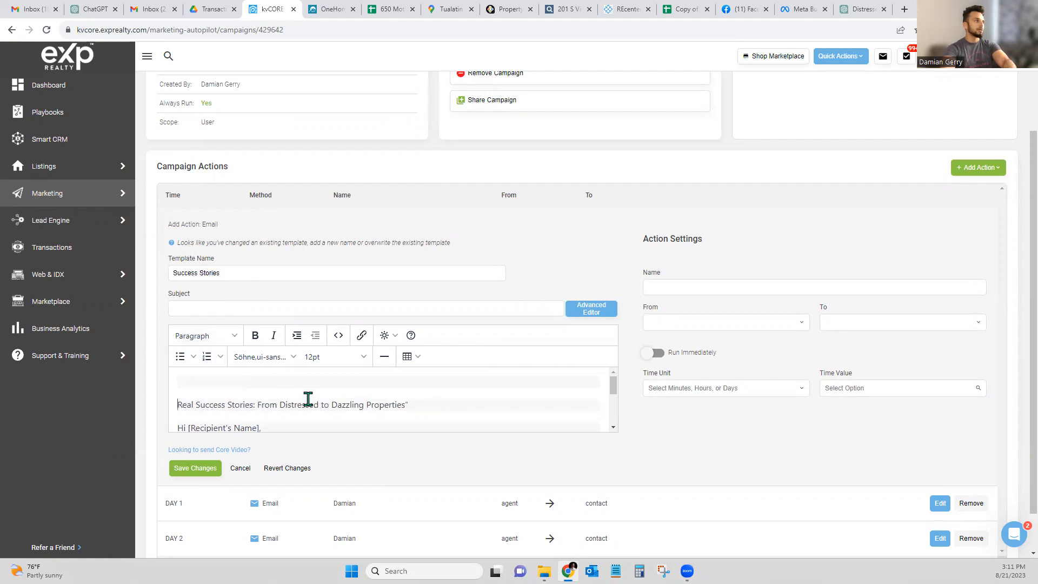
left_click_drag(402, 407, 200, 308)
left_click(419, 401)
left_click_drag(419, 400, 178, 400)
key("BackSpace")
key("BackSpace")
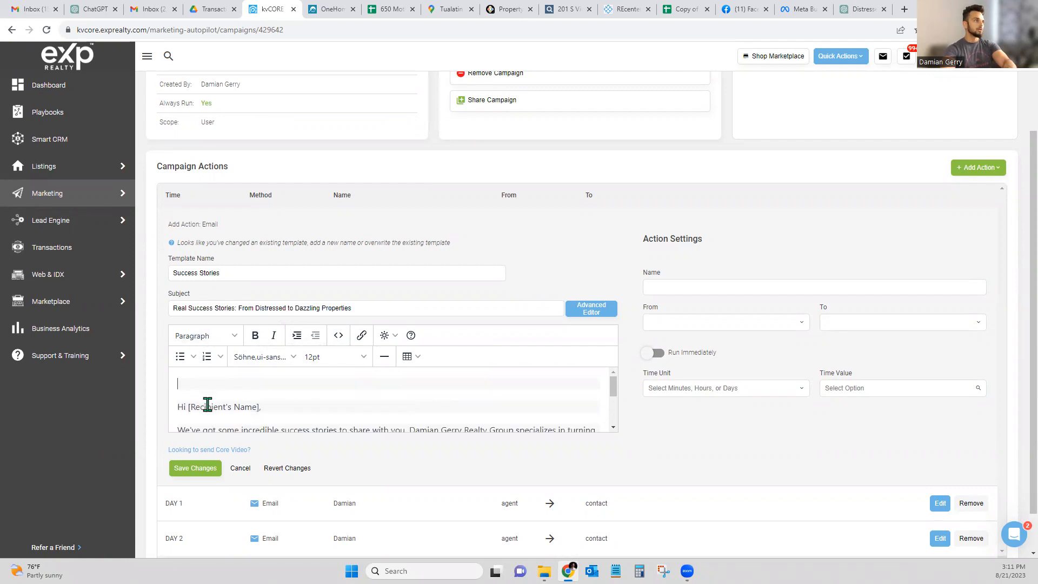
Delete the "Hi [Recipient's Name]," greeting and the blank line above it so the body starts with "We've got some incredible success stories"
left_click(178, 428)
key("BackSpace")
key("BackSpace")
key("BackSpace")
key("BackSpace")
key("BackSpace")
key("BackSpace")
key("BackSpace")
key("BackSpace")
key("BackSpace")
key("BackSpace")
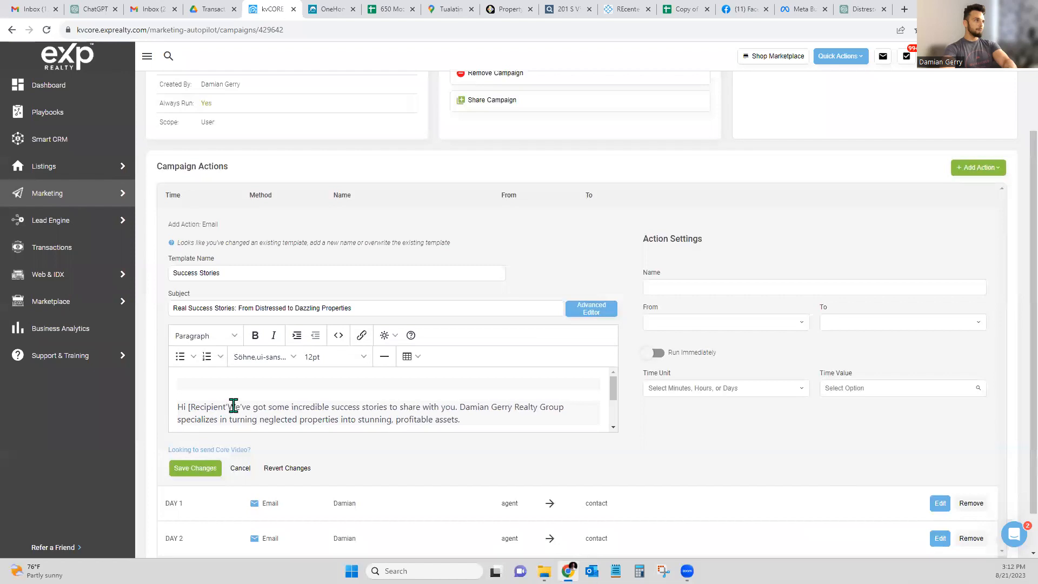
left_click(177, 407, "shift")
key("BackSpace")
key("BackSpace")
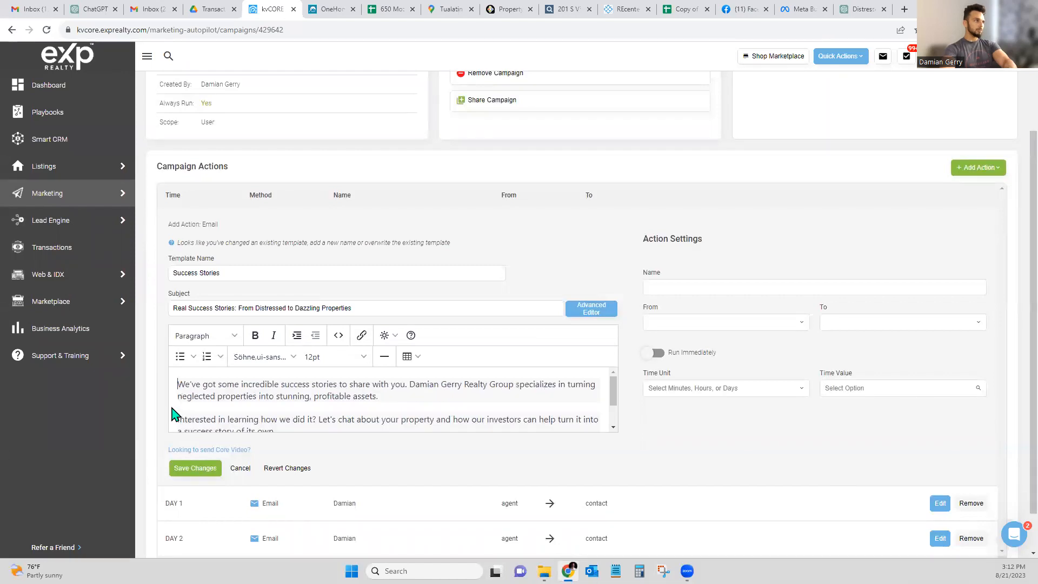
Check the Success Stories email body from its opening sentence down to "Warm regards,"
scroll(271, 385, "down", 1)
scroll(271, 385, "up", 1)
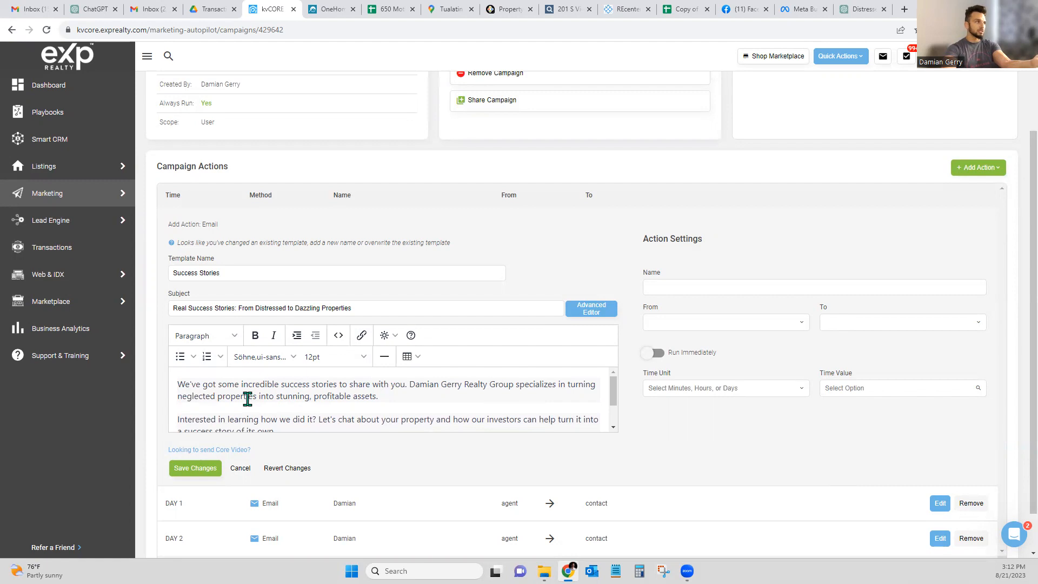
scroll(367, 398, "down", 2)
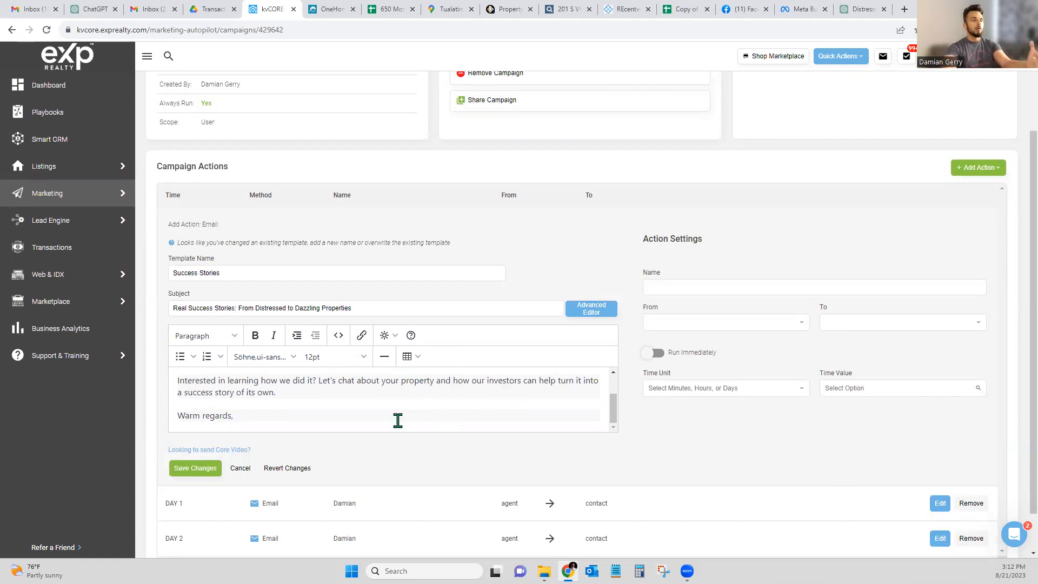
scroll(326, 391, "up", 5)
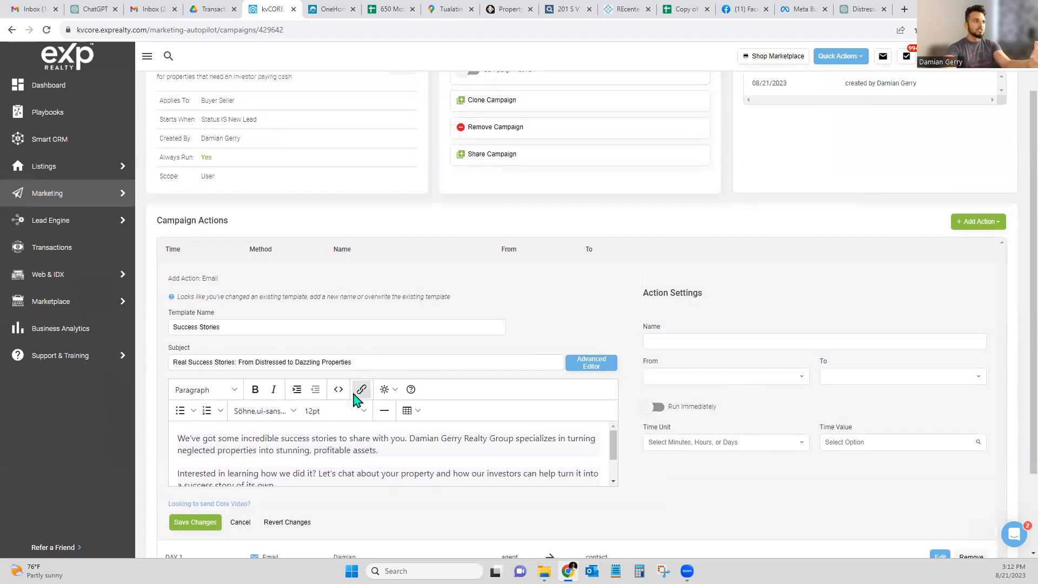
scroll(640, 423, "down", 1)
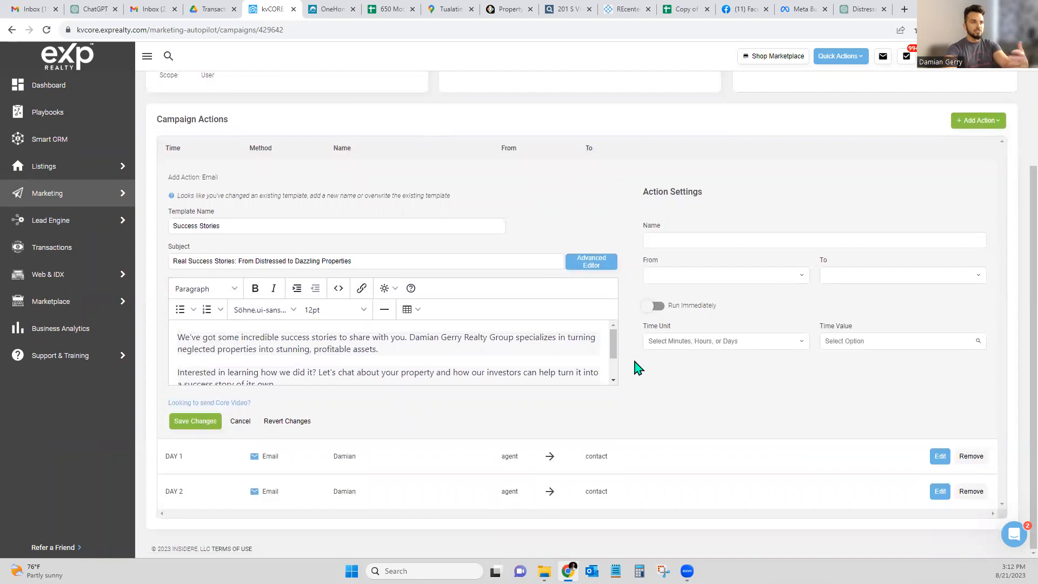
scroll(523, 348, "down", 1)
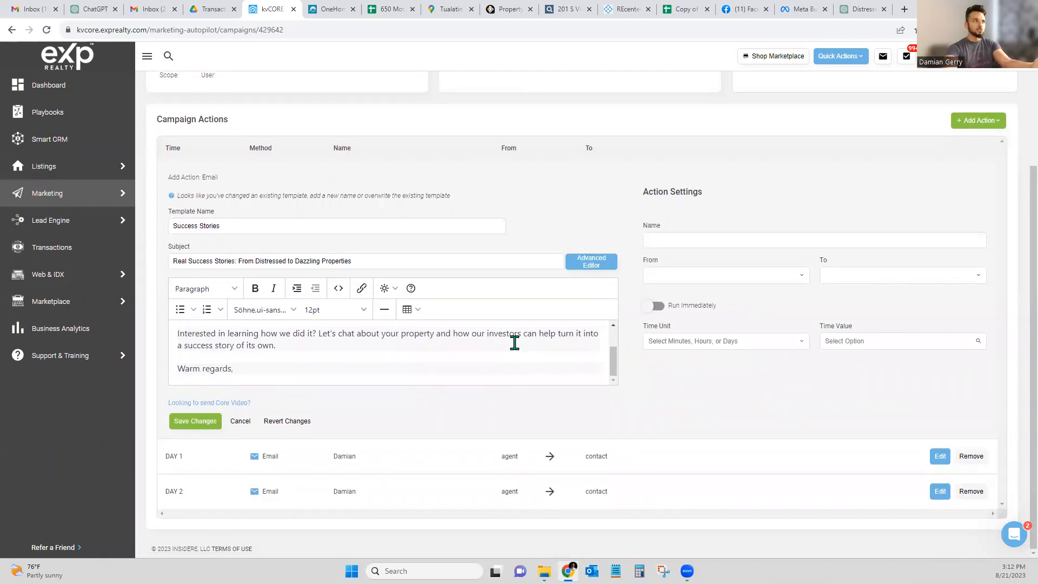
scroll(514, 342, "up", 1)
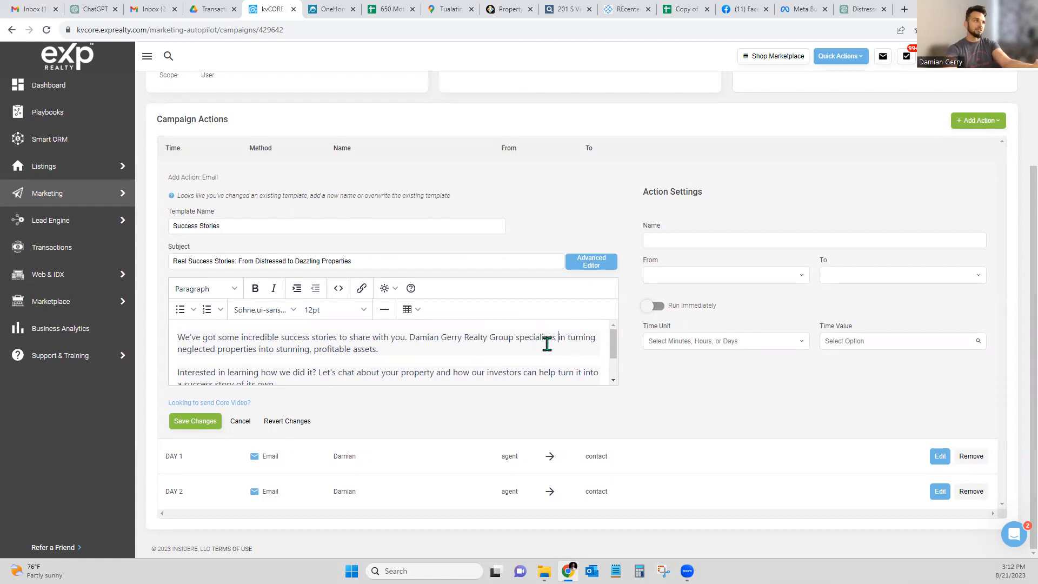
scroll(350, 350, "up", 2)
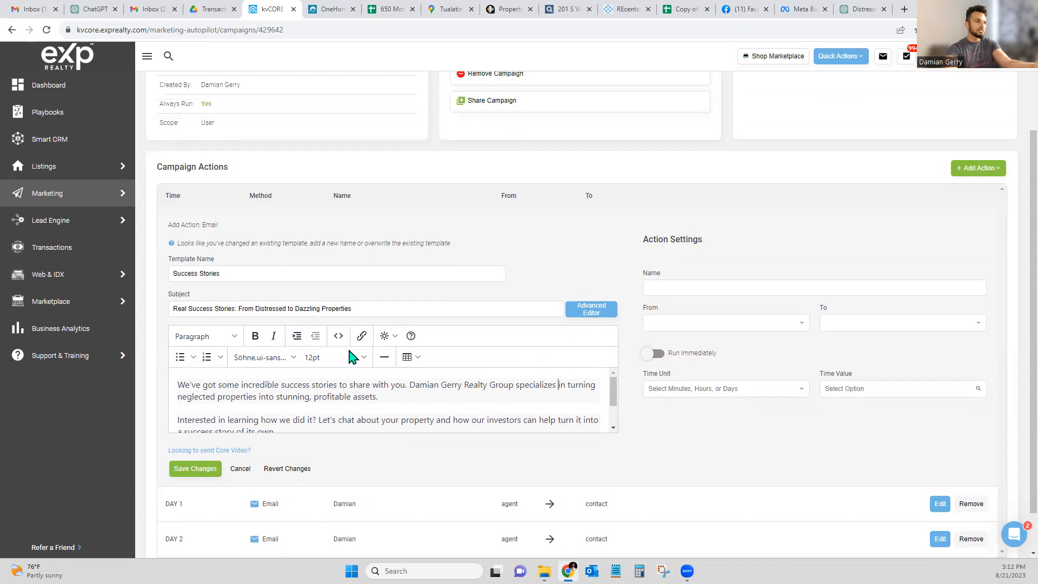
scroll(615, 320, "down", 2)
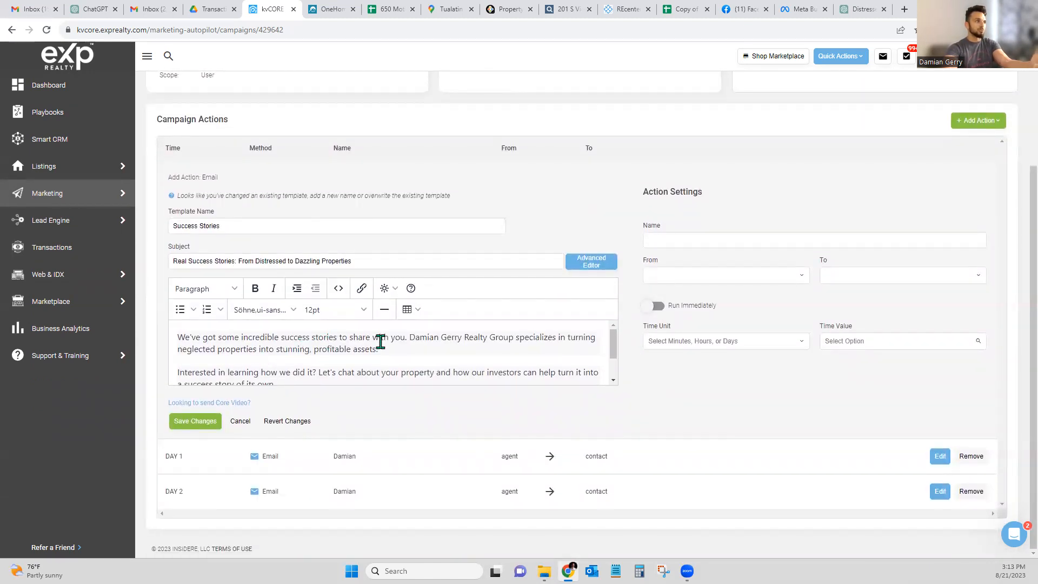
Examine the email's message structure by highlighting the opening sentence, the company description and the closing "Let's chat about your property" sentence
left_click_drag(407, 339, 175, 340)
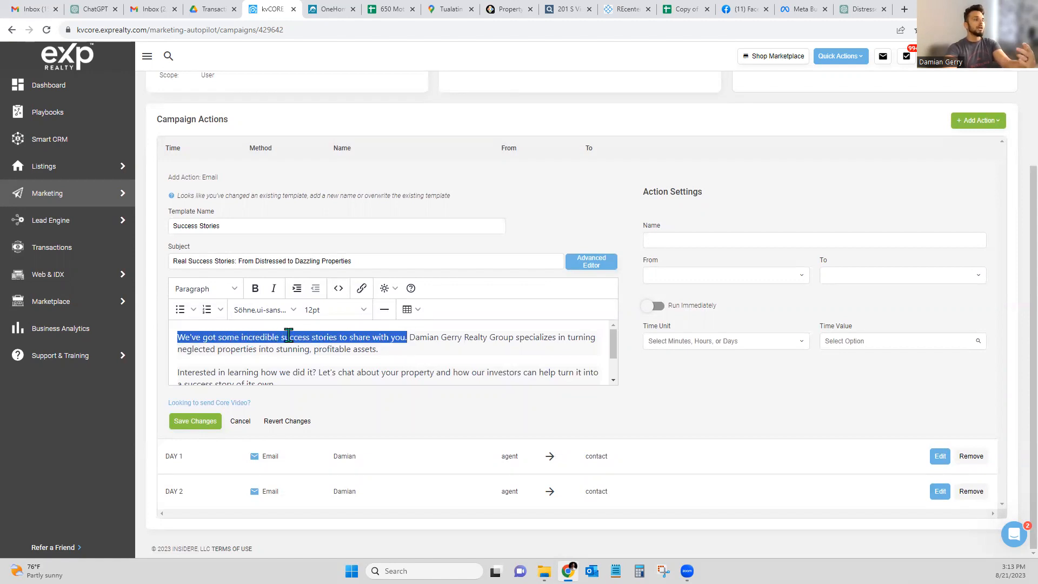
left_click(410, 339)
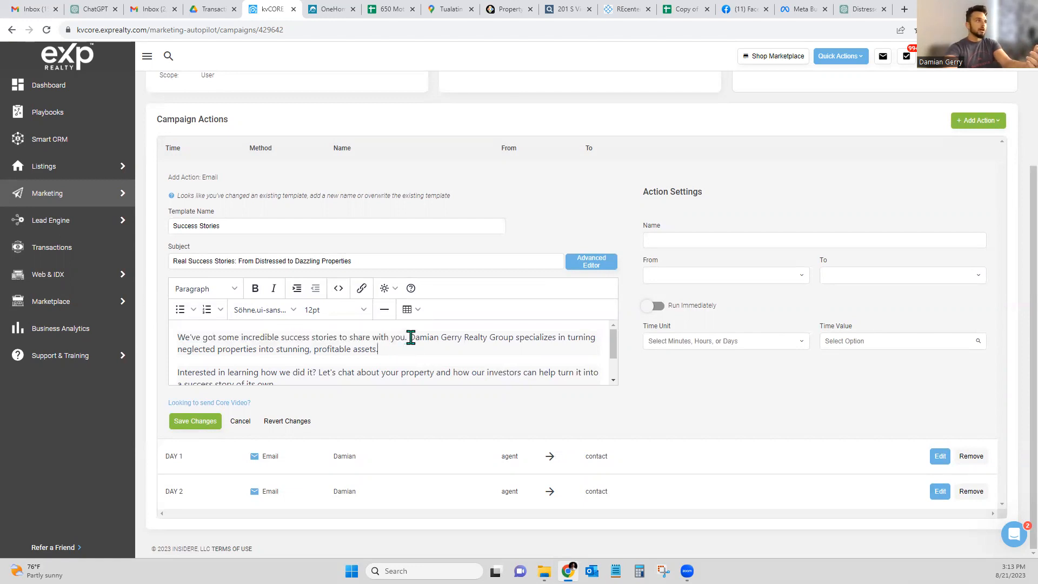
left_click_drag(412, 338, 423, 346)
left_click(423, 348)
scroll(454, 338, "down", 1)
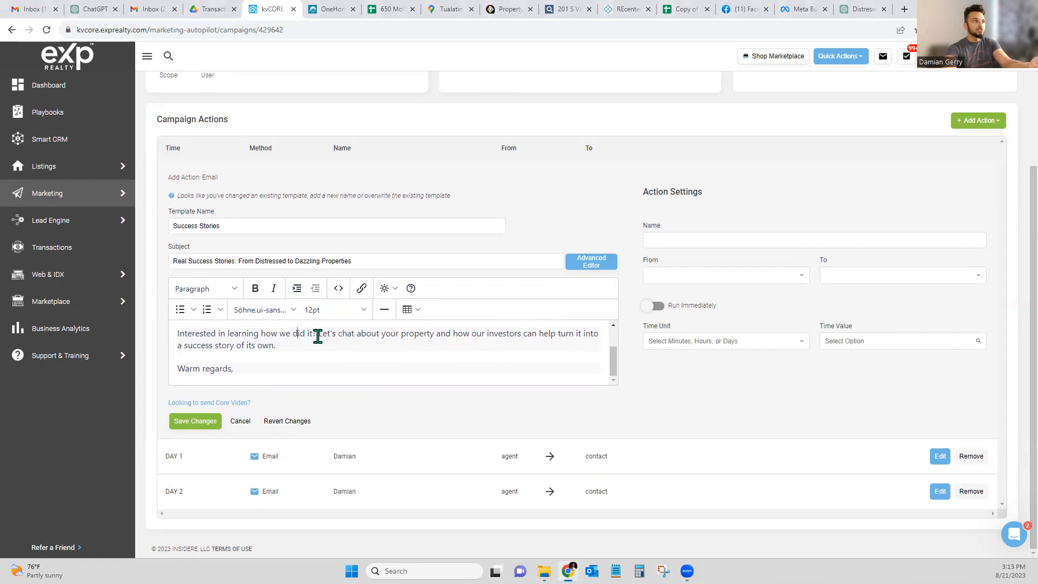
left_click_drag(318, 335, 326, 344)
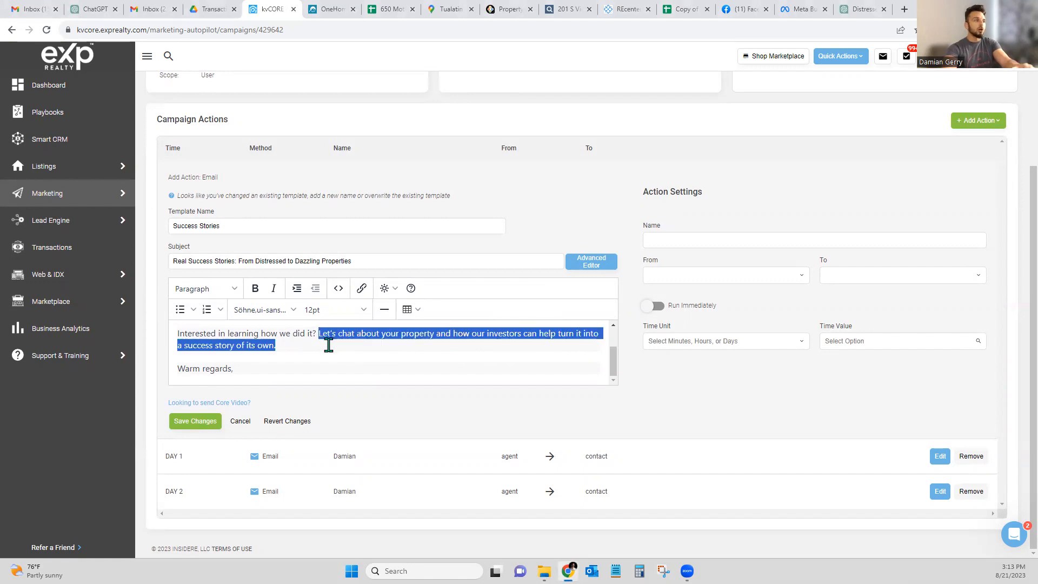
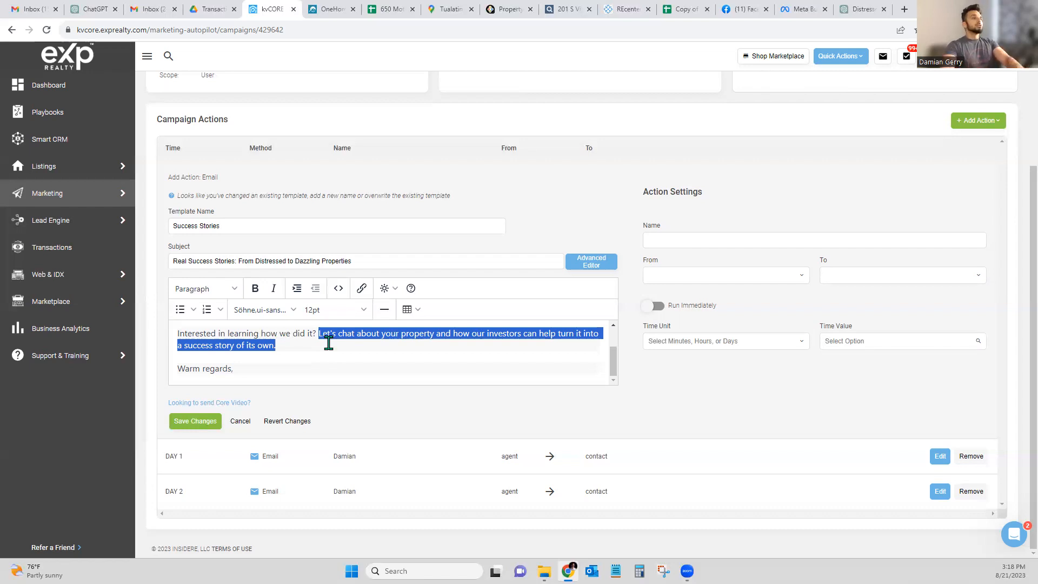
left_click(329, 343)
left_click_drag(320, 335, 326, 340)
left_click(317, 346)
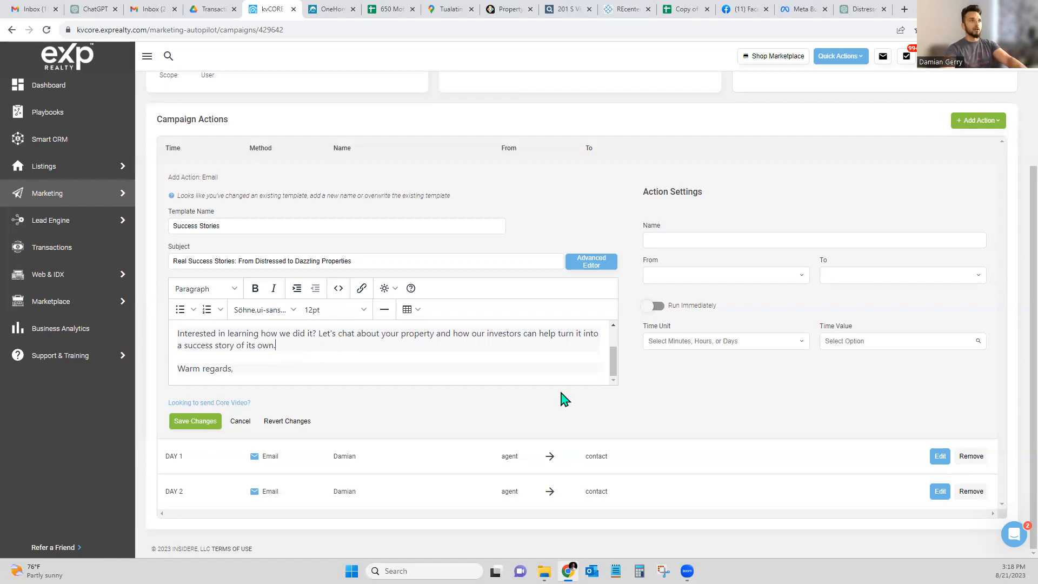
Name the Success Stories email action with the agent's first name and set it to go from Agent to Contact
left_click(672, 238)
type("Da")
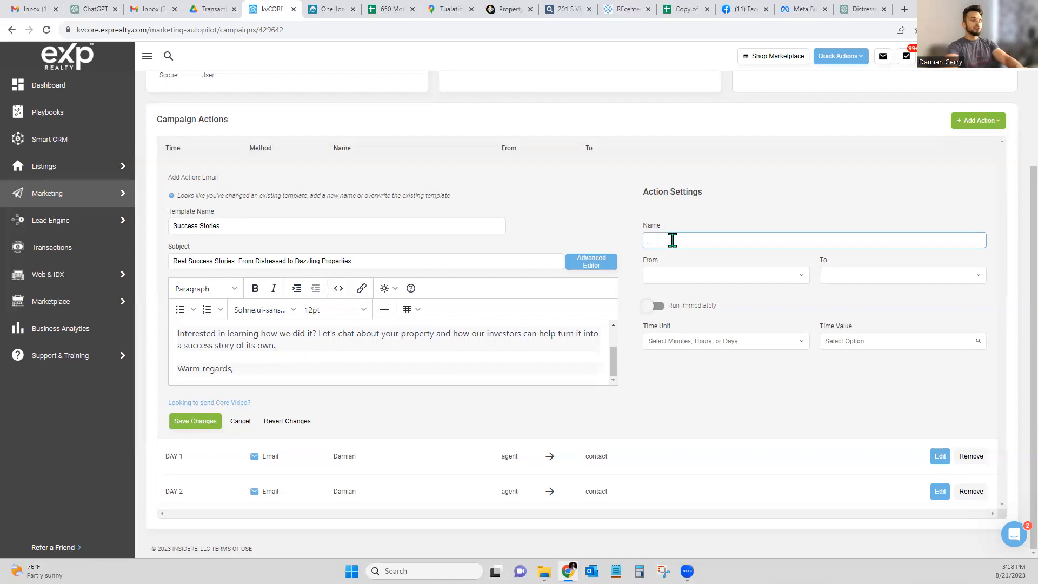
type("mian")
key("Tab")
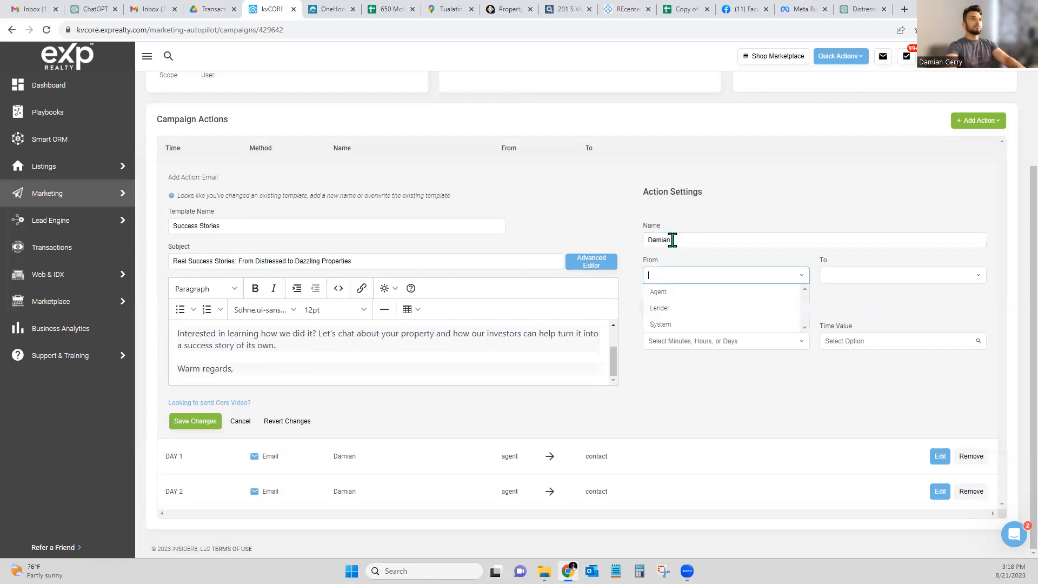
left_click(663, 293)
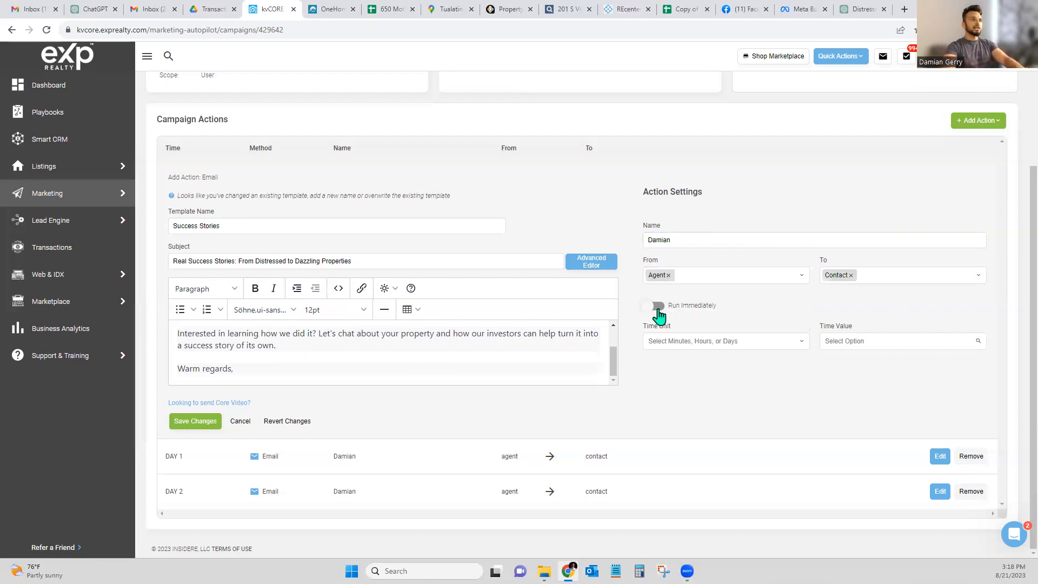
Schedule the Success Stories email for 3 days and save the action to the campaign
left_click(664, 341)
left_click(665, 390)
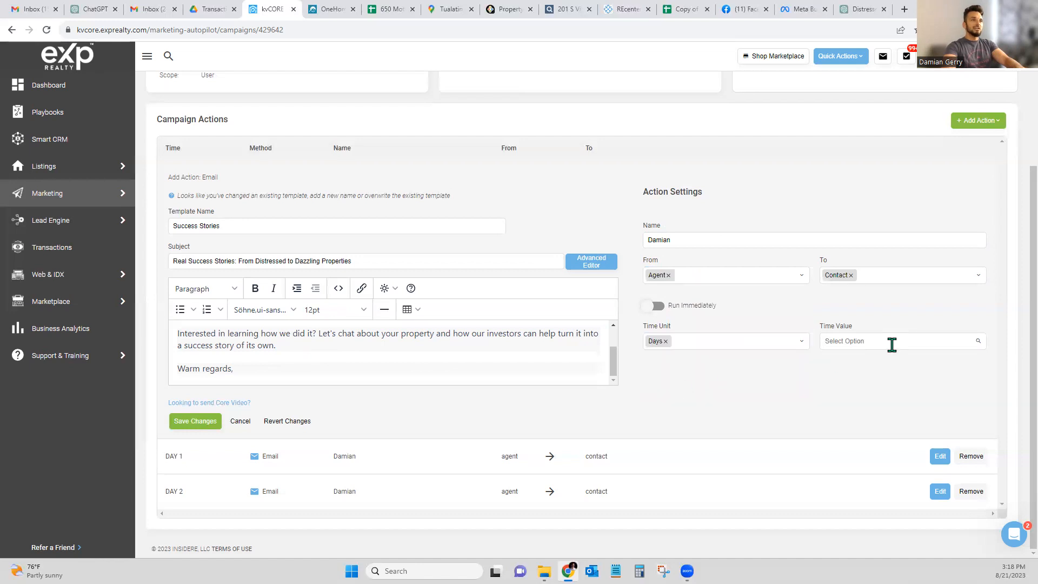
left_click(889, 341)
left_click(839, 390)
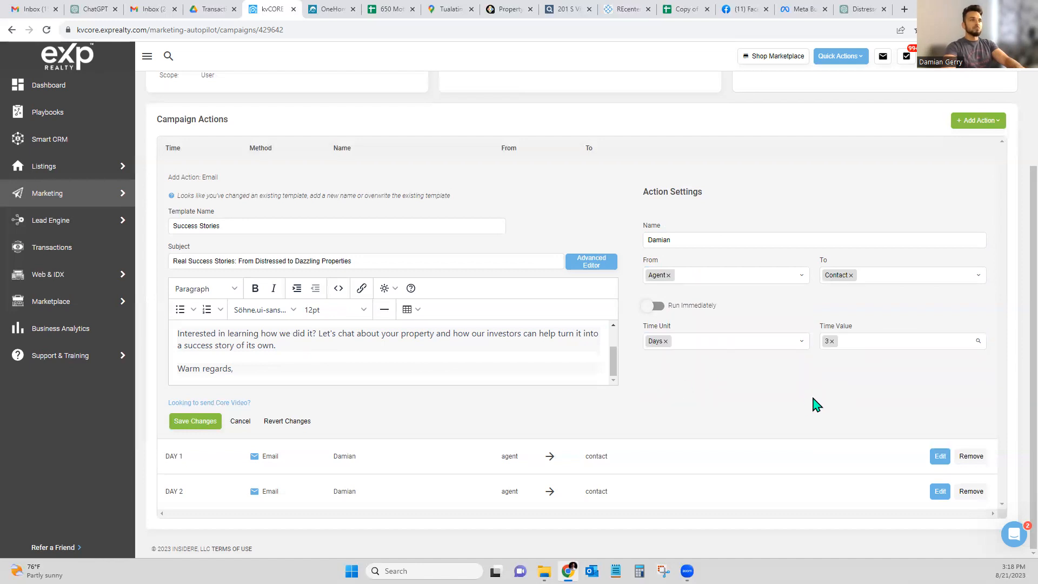
left_click(198, 429)
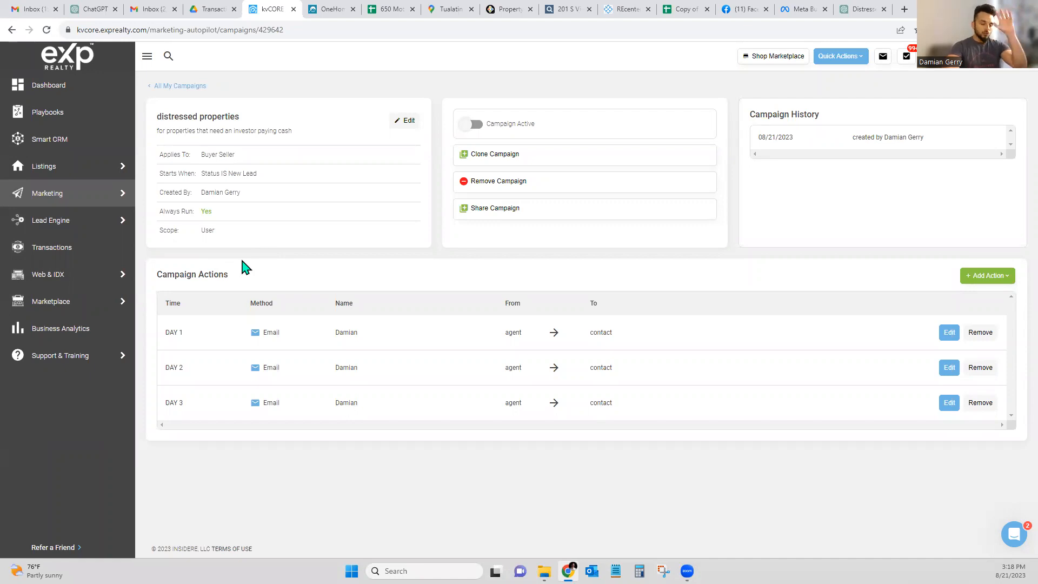
Open Lead Engine's Bulk Lead Import page and look at the Do It Yourself import option
mouse_move(102, 233)
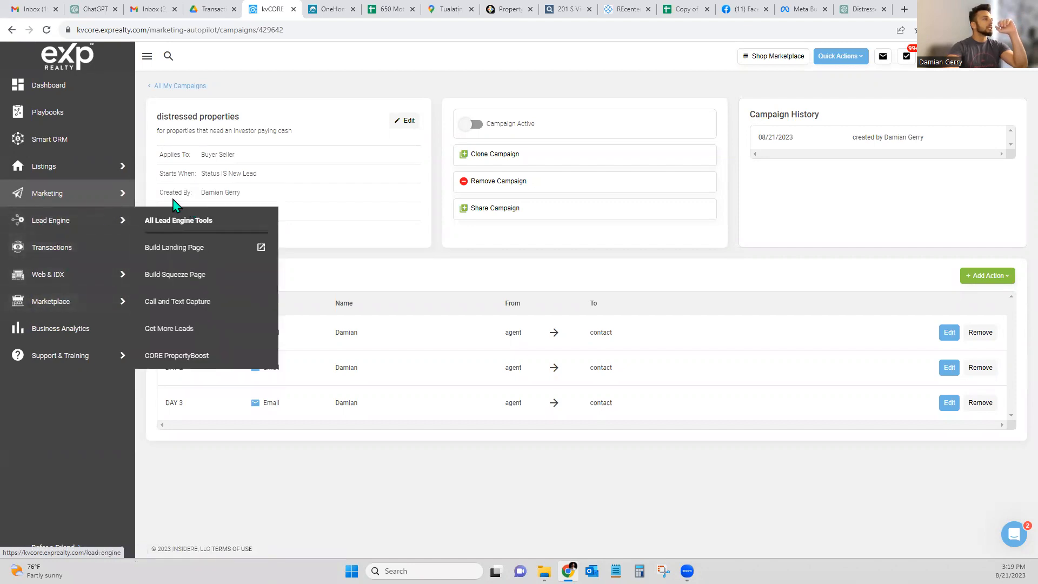
mouse_move(88, 203)
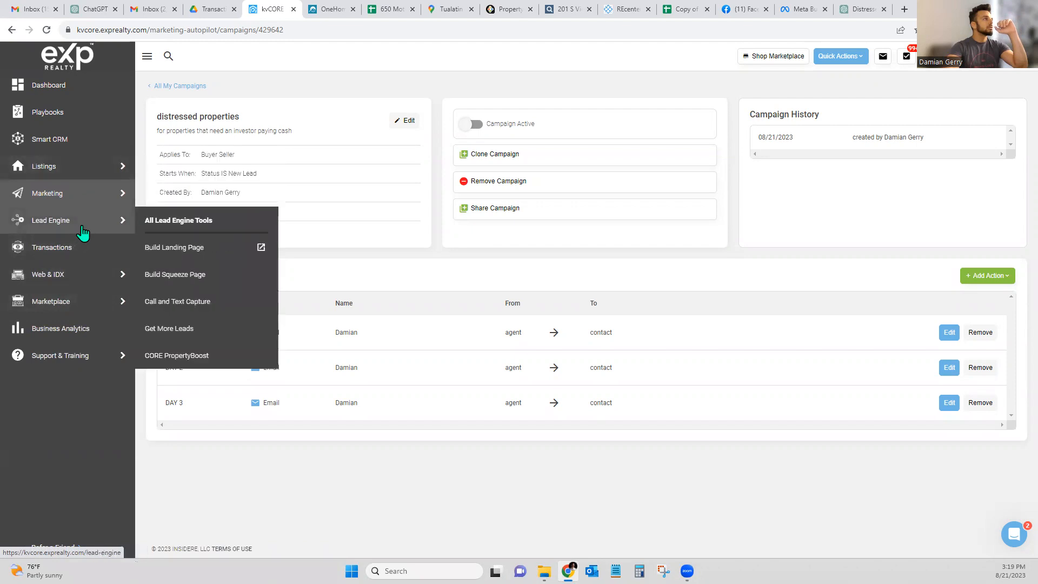
left_click(83, 232)
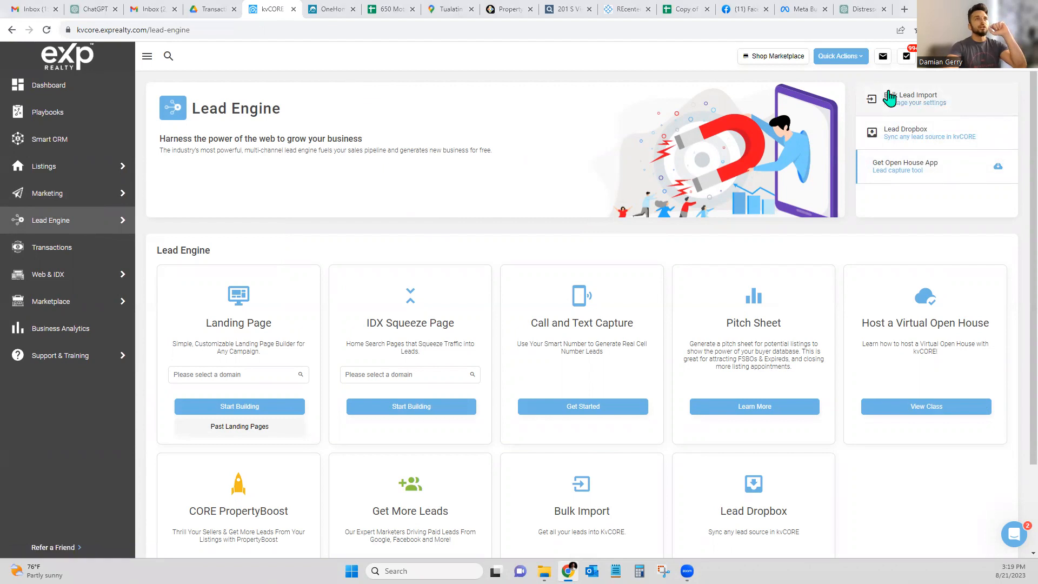
left_click_drag(882, 95, 939, 103)
left_click(938, 102)
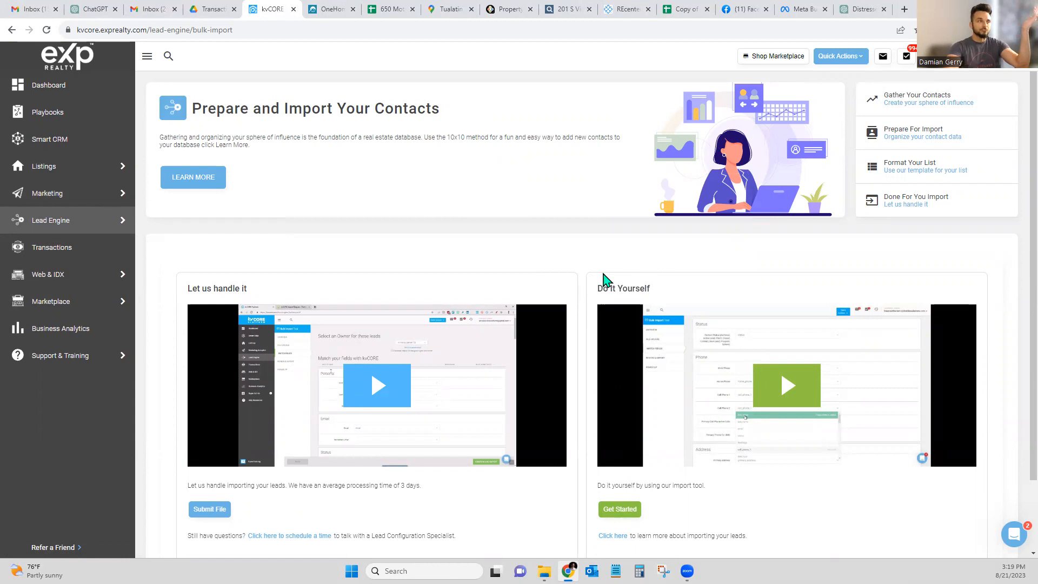
left_click_drag(597, 287, 608, 287)
left_click(607, 287)
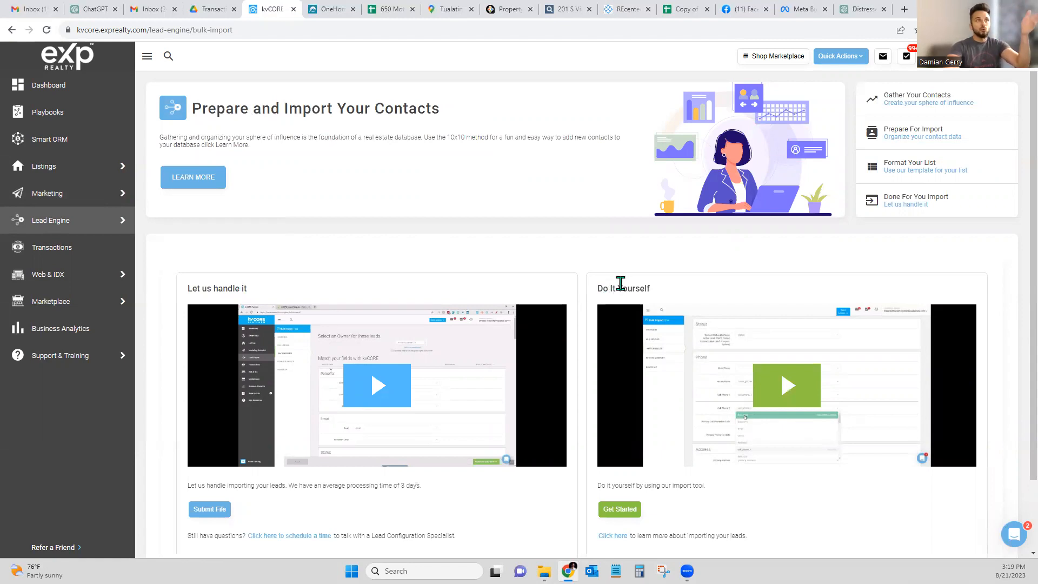
left_click_drag(618, 288, 626, 289)
left_click(626, 289)
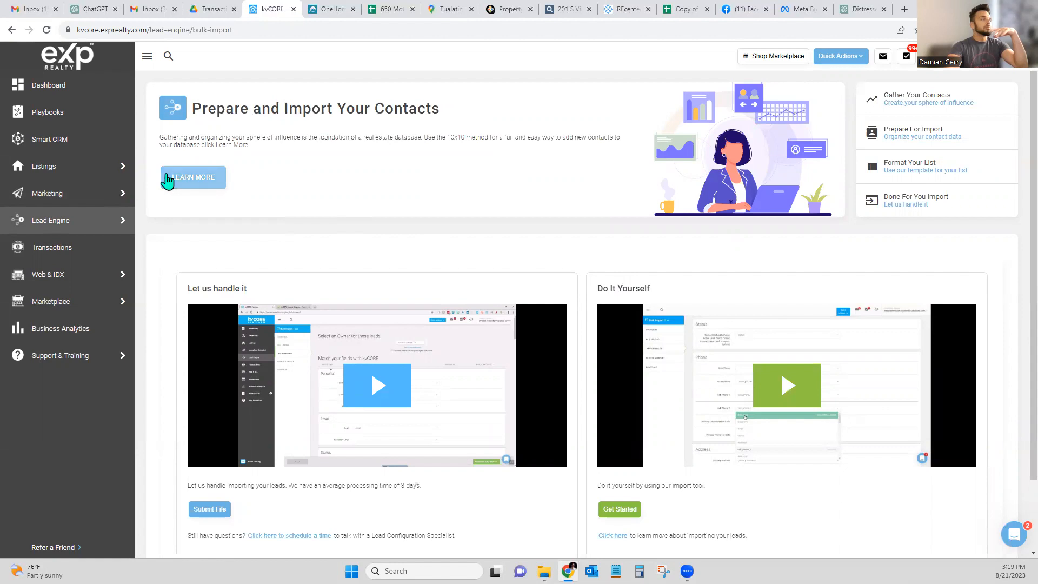
Open Smart Campaigns and search My Campaigns for "cash"
mouse_move(87, 174)
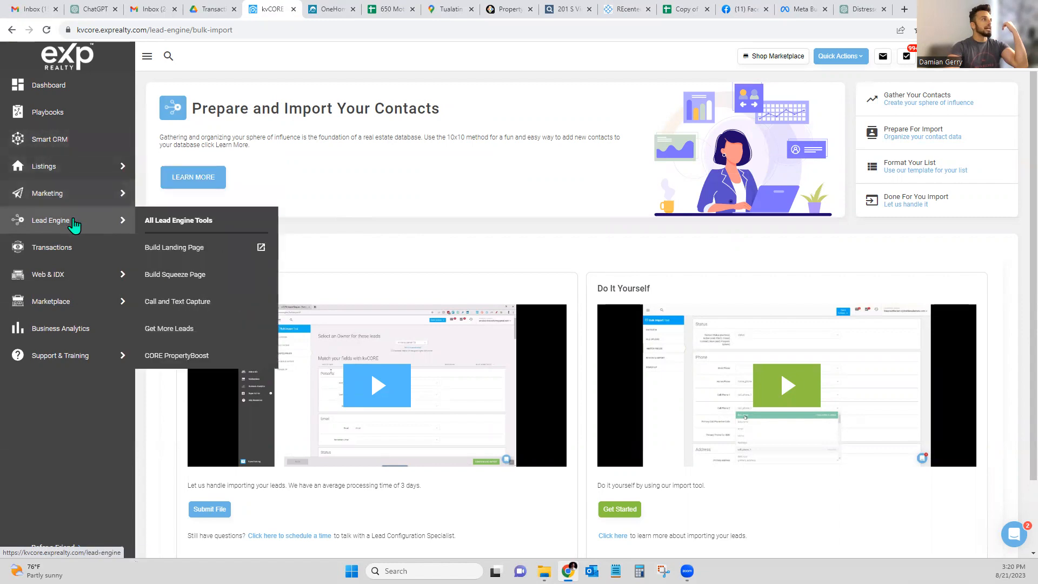
mouse_move(108, 194)
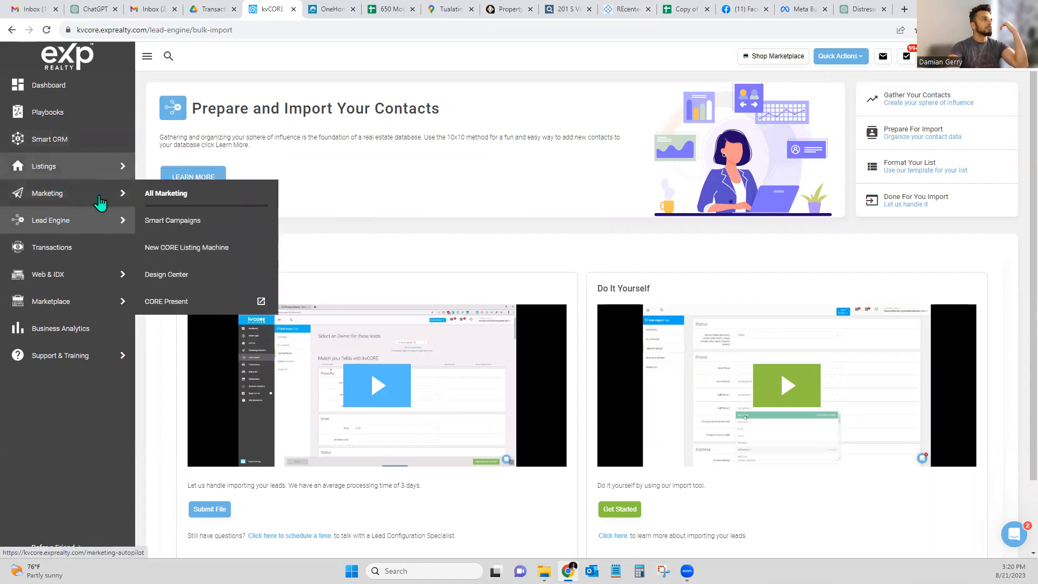
left_click(153, 223)
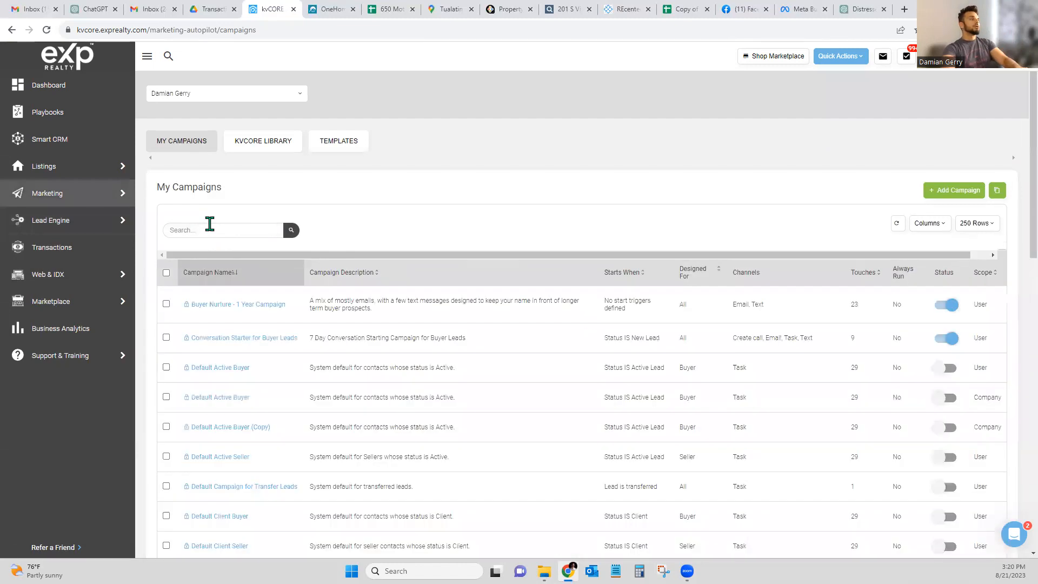
left_click(210, 230)
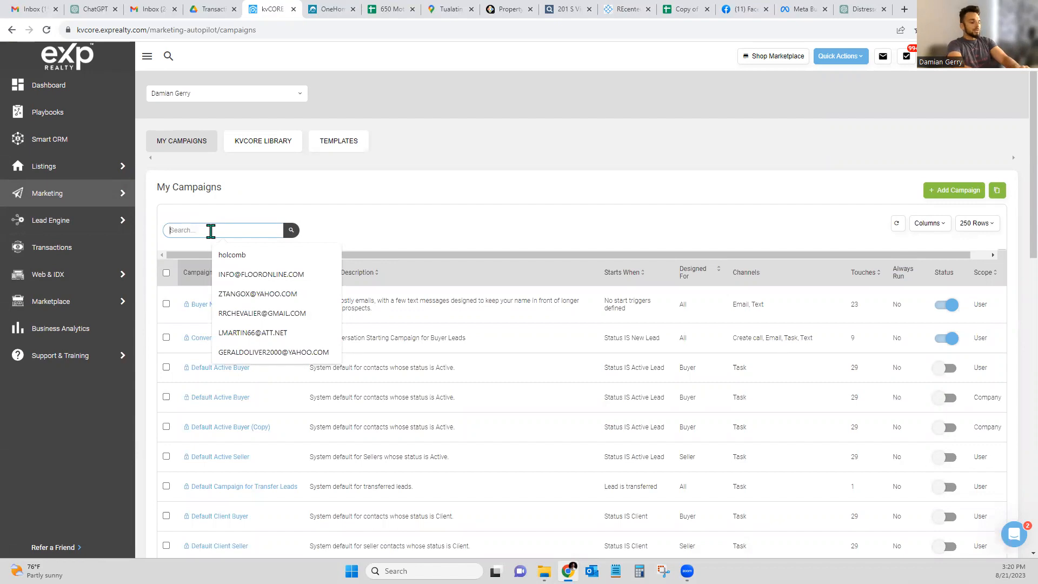
type("cash")
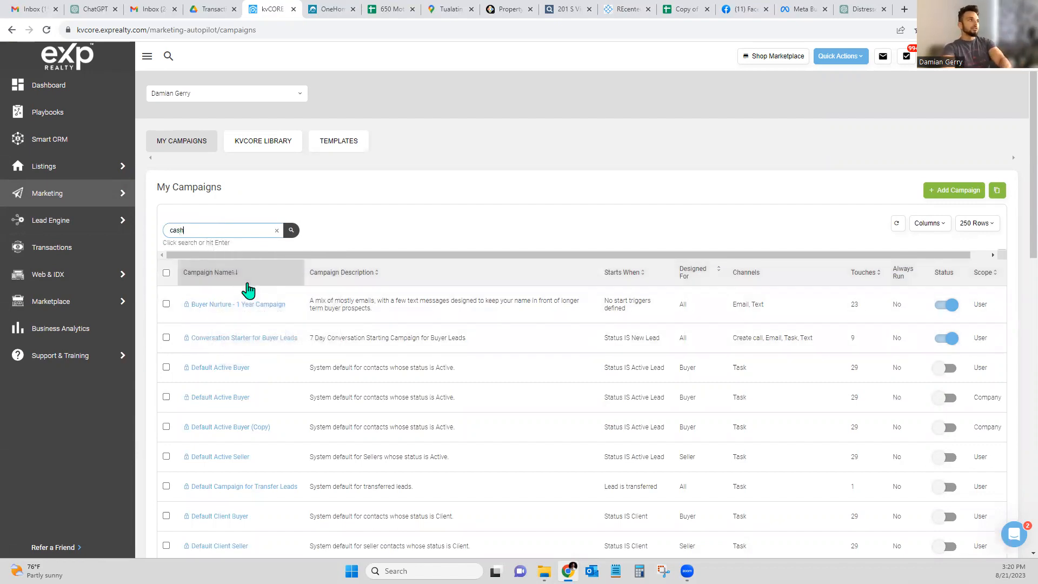
key("Return")
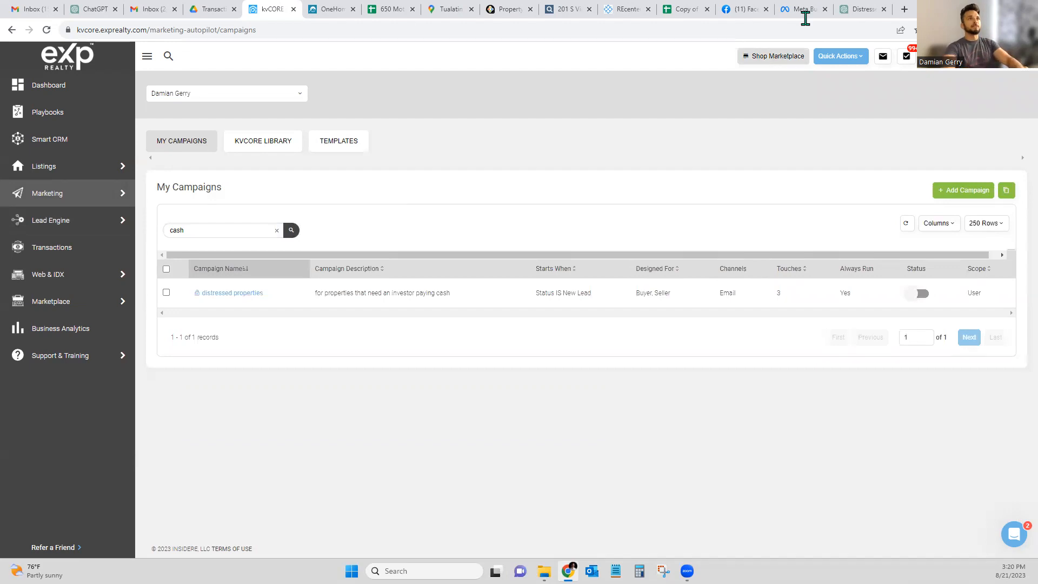
Switch to the distressed property conversation in ChatGPT and go back to the original prompt for 10 email campaigns
left_click(864, 12)
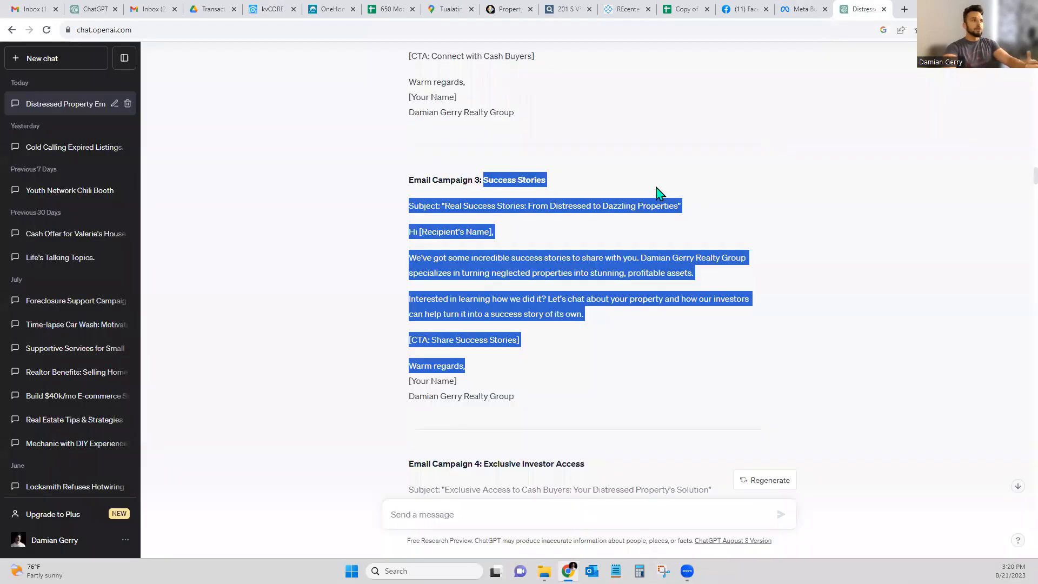
scroll(798, 292, "down", 10)
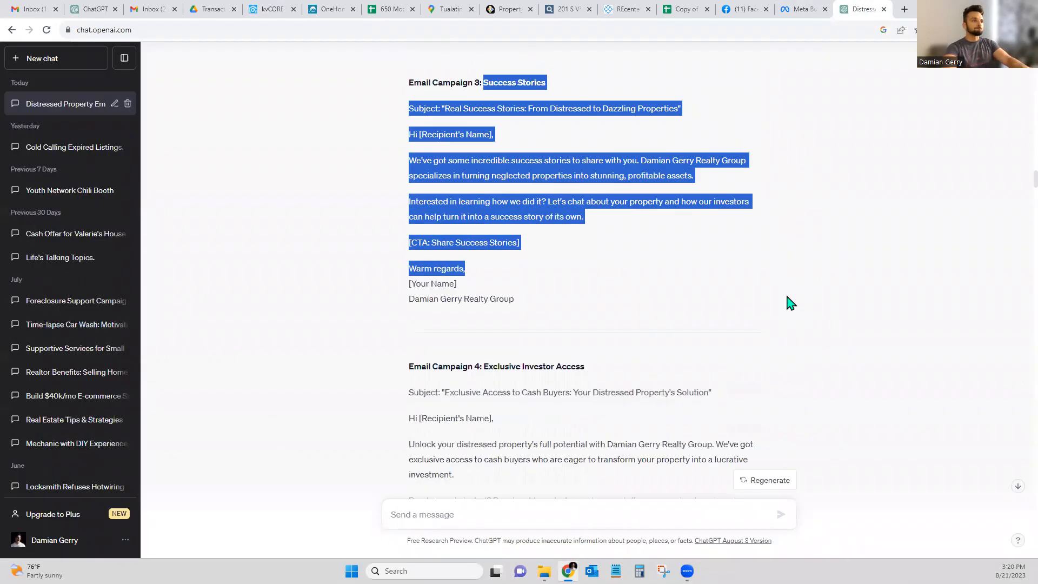
scroll(790, 302, "down", 20)
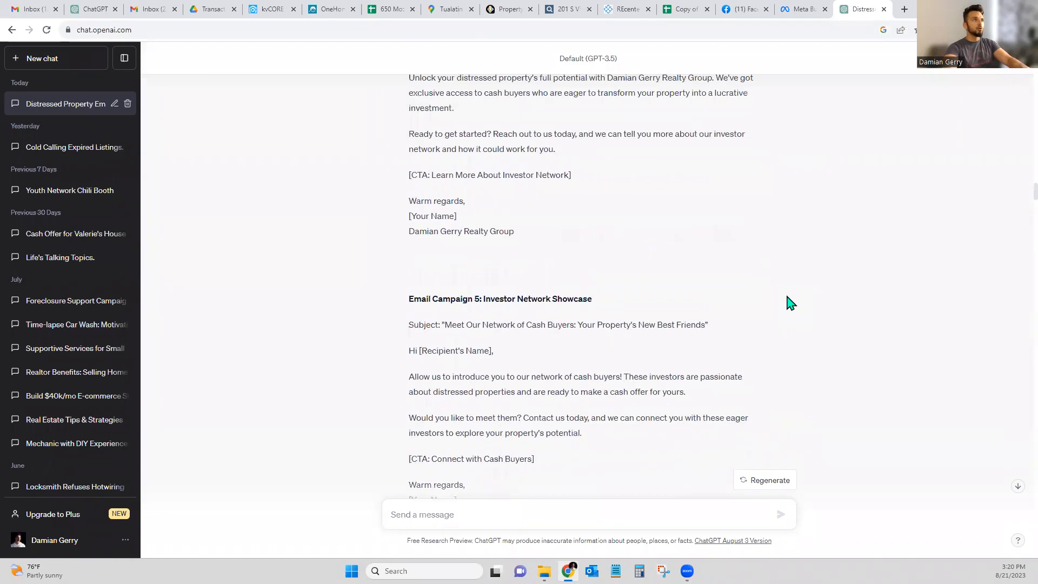
scroll(791, 300, "down", 3)
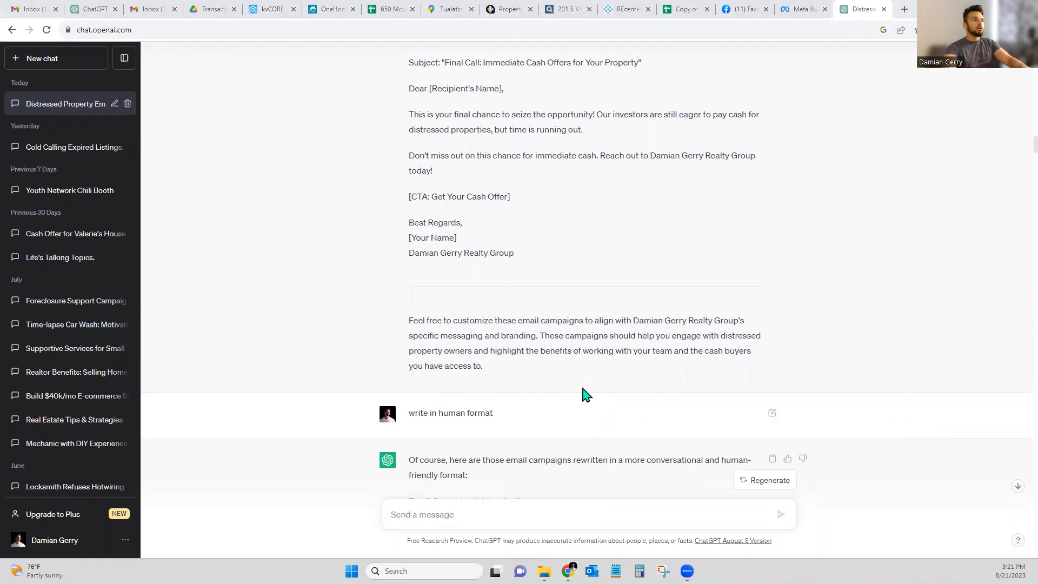
scroll(587, 395, "down", 20)
scroll(585, 382, "up", 20)
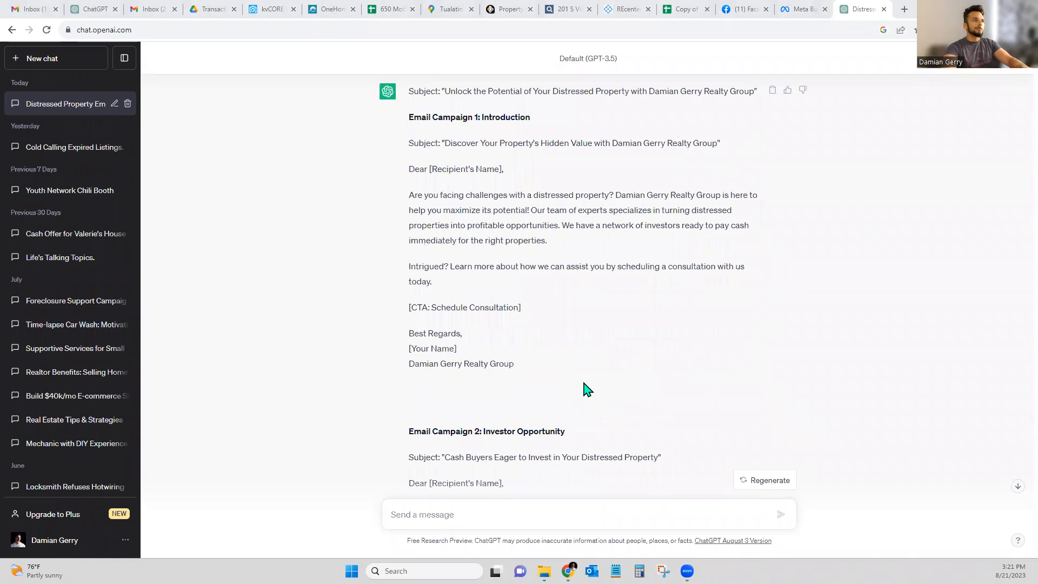
scroll(587, 389, "up", 2)
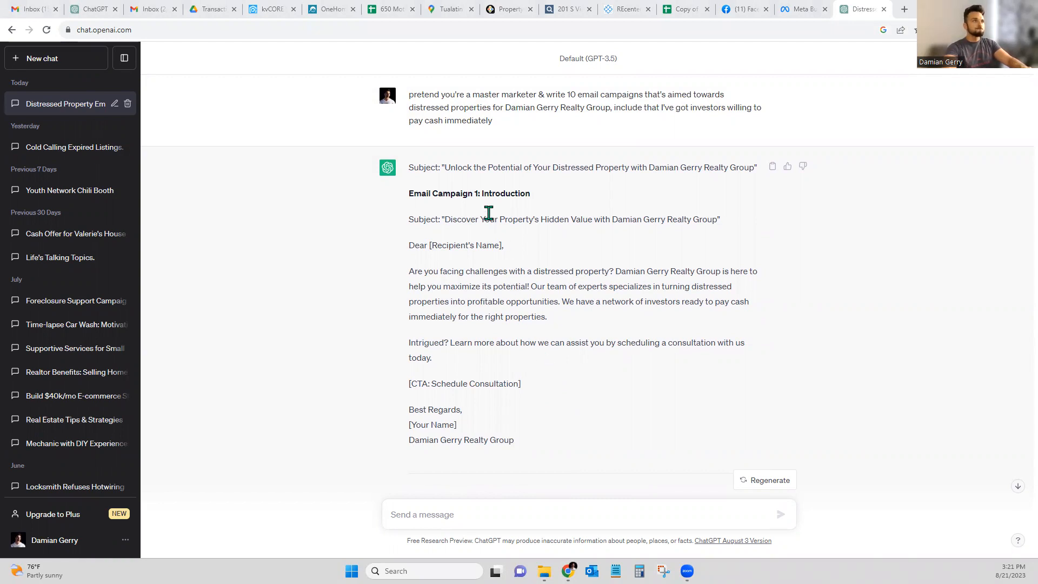
Copy the Email Campaign 1 subject beginning "Discover Your Property's Hidden Value" into a new chat message
left_click_drag(444, 218, 613, 217)
left_click(482, 230)
left_click_drag(441, 218, 721, 222)
key("ctrl+c")
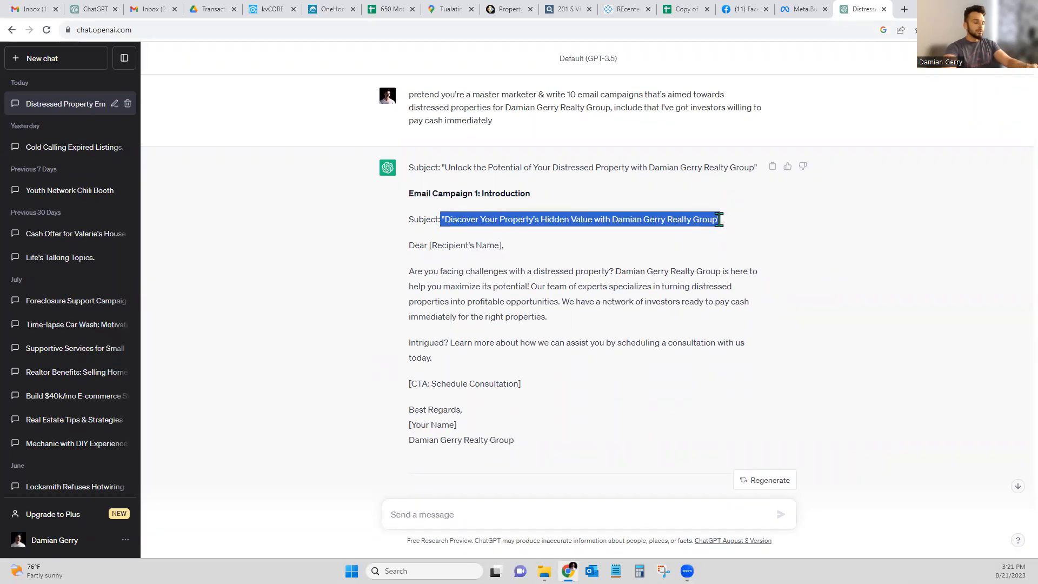
left_click(446, 515)
key("ctrl+v")
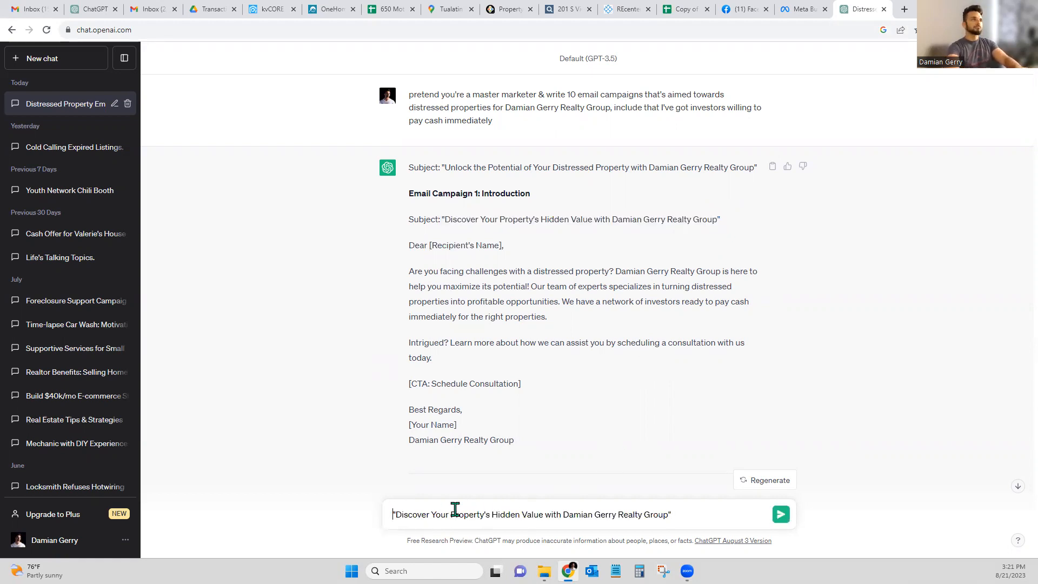
Insert "pretend you're a master marketer & write a newsletter about" before the subject in the message, reusing the original prompt's opening words
left_click_drag(409, 95, 564, 98)
key("ctrl+c")
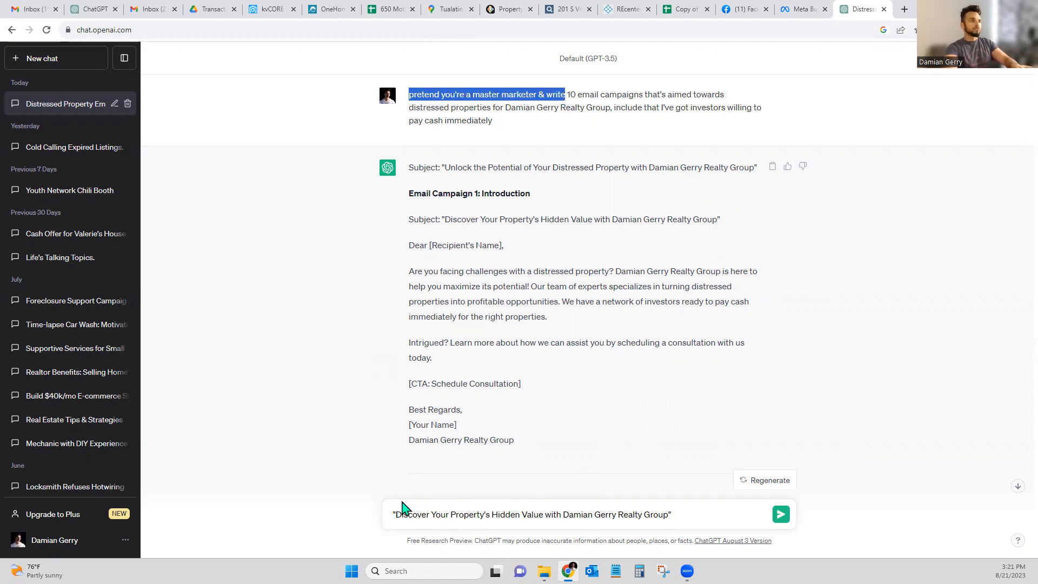
left_click(392, 514)
key("ctrl+v")
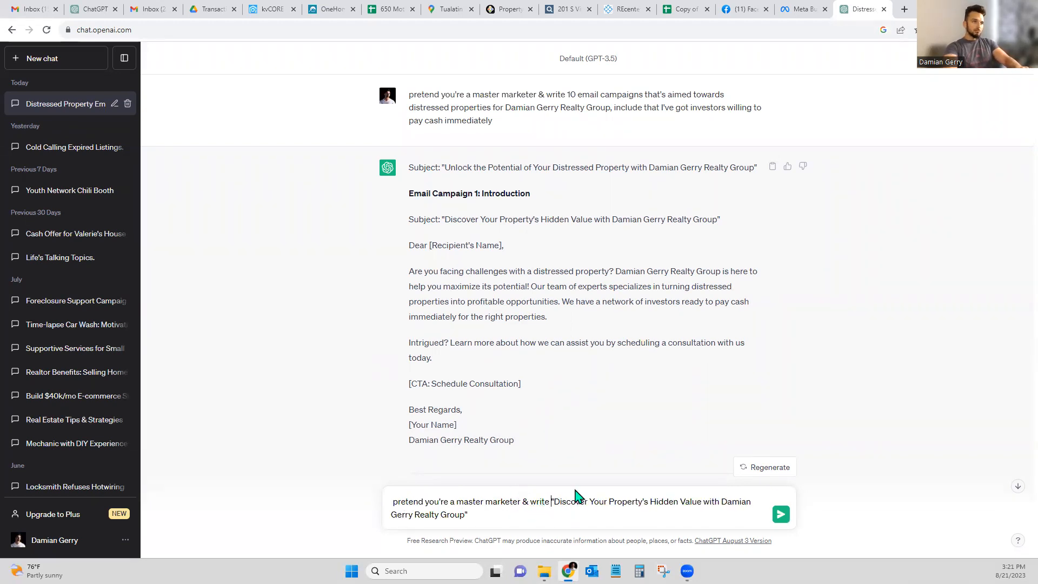
type("a news")
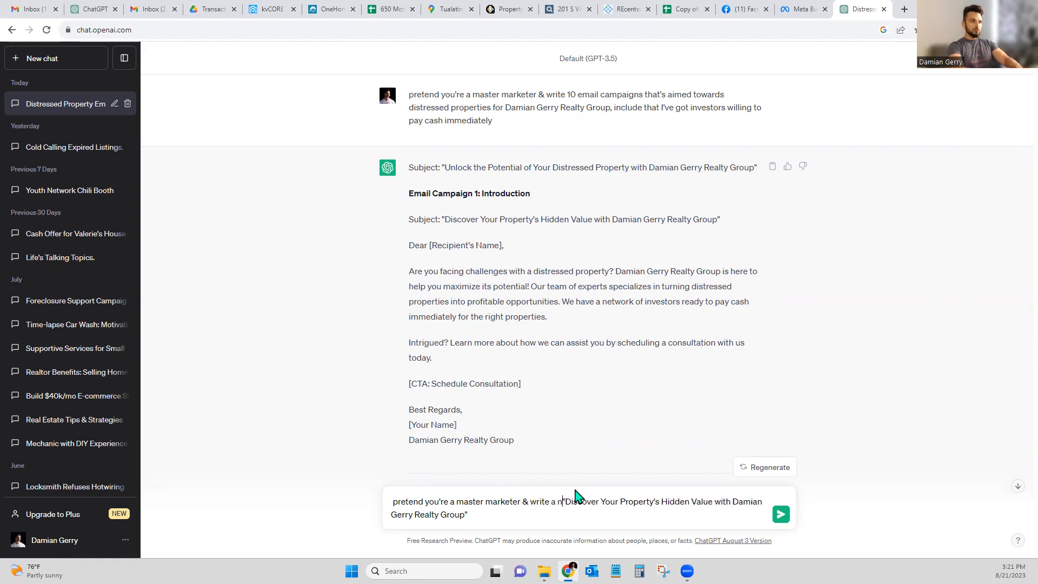
type("letter about")
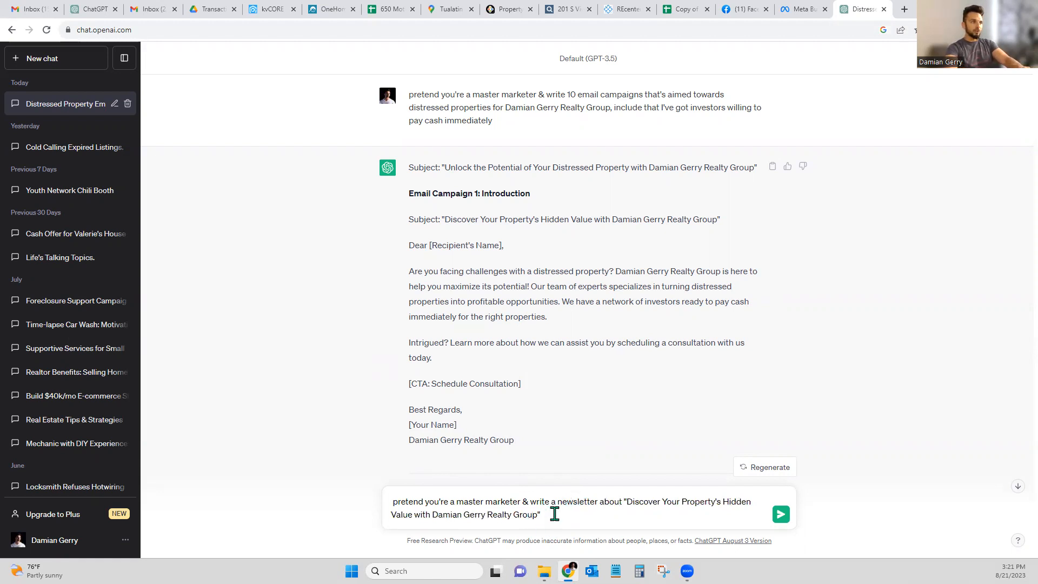
Add ", aim this towards homeowners in southern california" after the subject and send the newsletter prompt
left_click(553, 514)
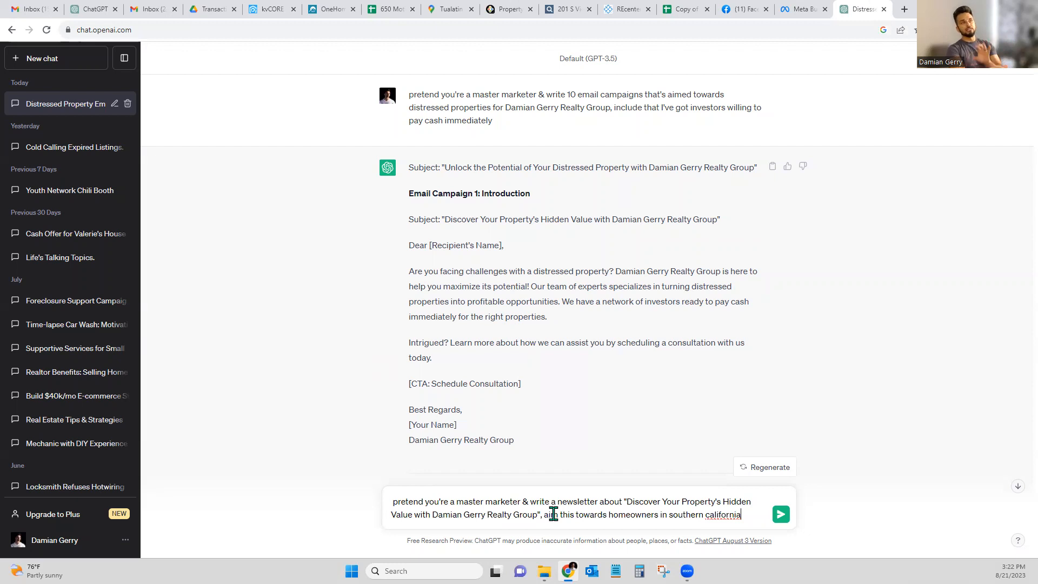
key("Return")
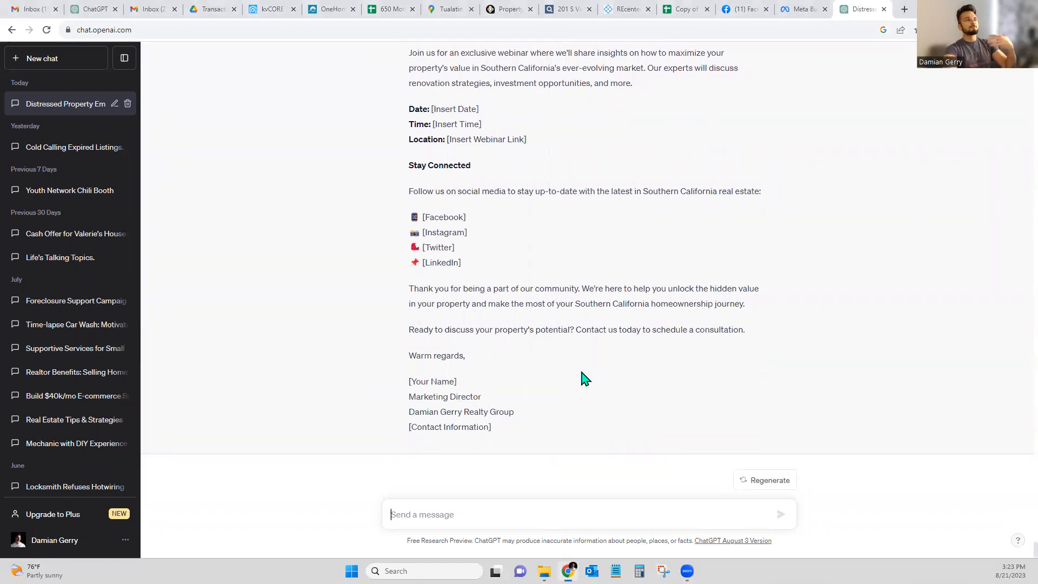
Review the generated newsletter's sections, including Local Expertise, Unlocking the Value of Distressed Properties and Explore Our Services
scroll(582, 373, "up", 8)
scroll(587, 377, "up", 9)
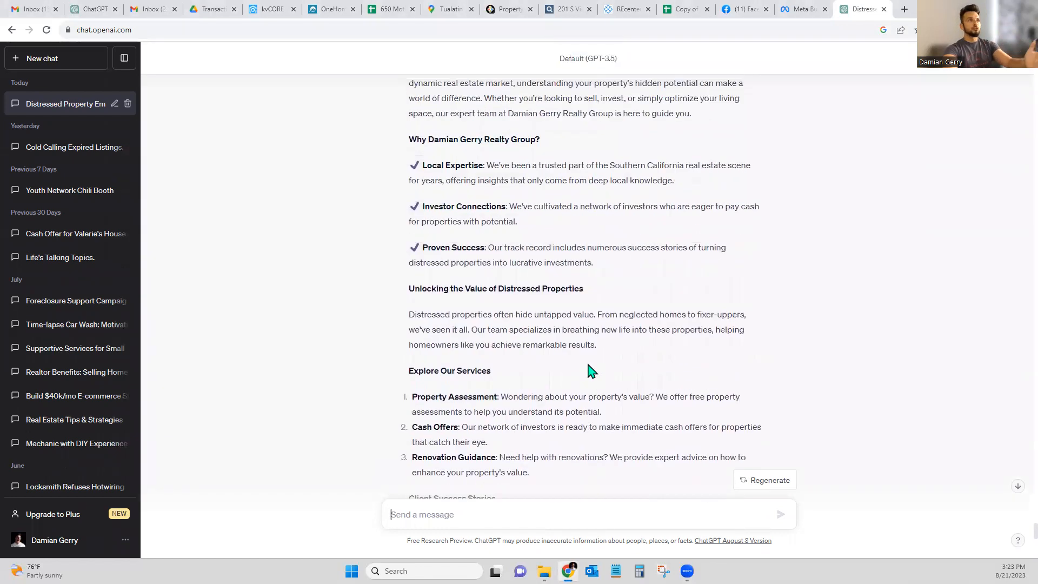
left_click_drag(413, 284, 503, 343)
scroll(530, 346, "down", 4)
scroll(551, 316, "down", 3)
left_click(109, 85)
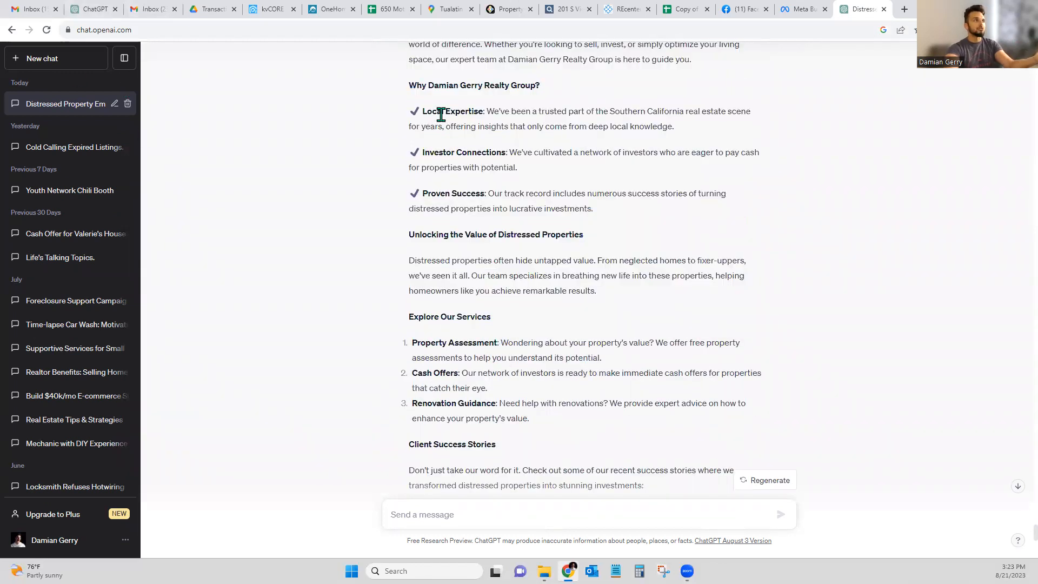
left_click_drag(446, 112, 482, 106)
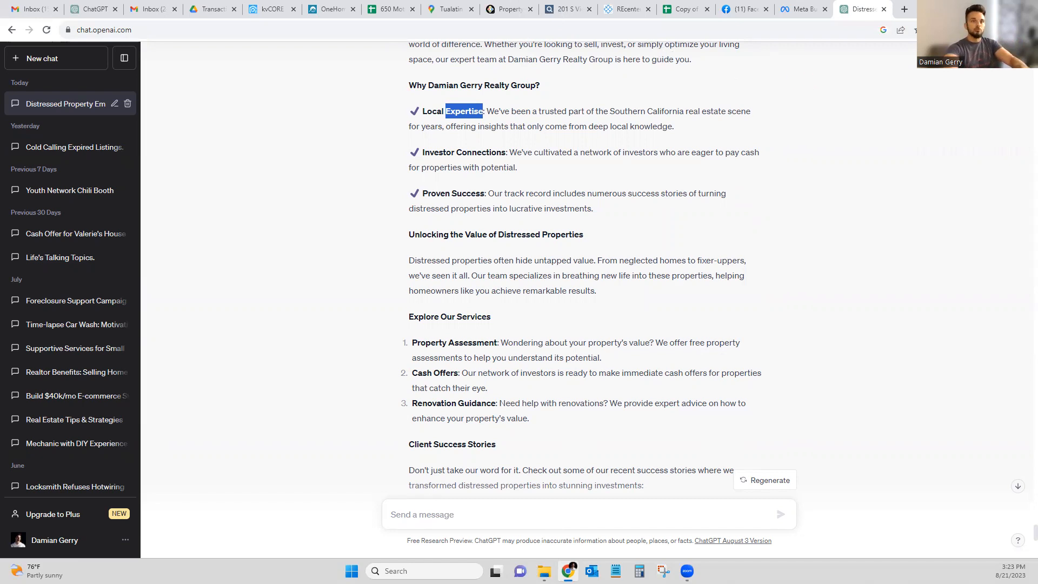
Send the prompt "write an article about Discover Your Property's Hidden Value in southern california", copying the title from the earlier newsletter prompt
left_click(551, 339)
scroll(587, 351, "up", 7)
scroll(588, 352, "up", 3)
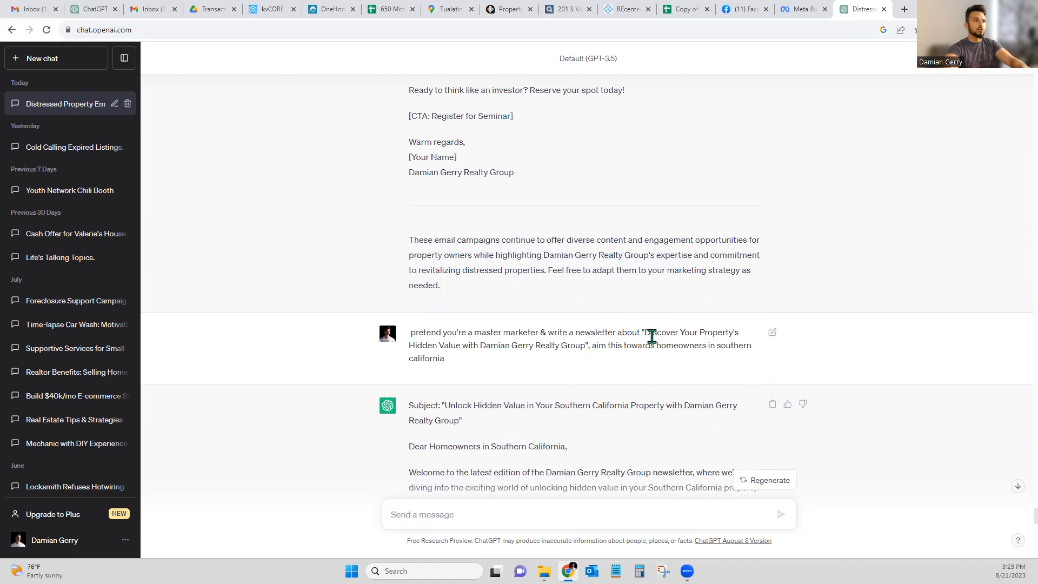
left_click_drag(644, 332, 460, 345)
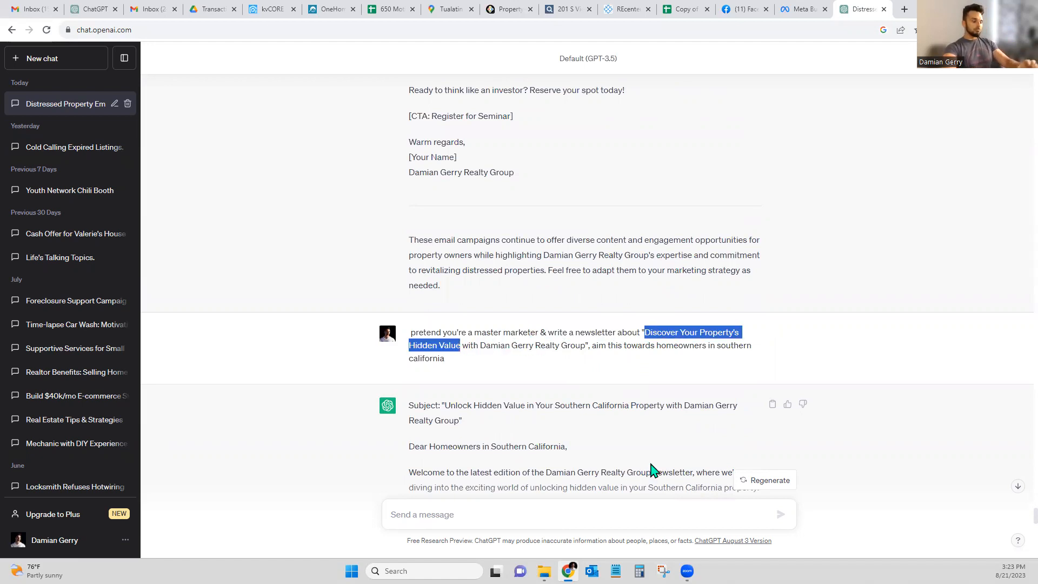
left_click(420, 514)
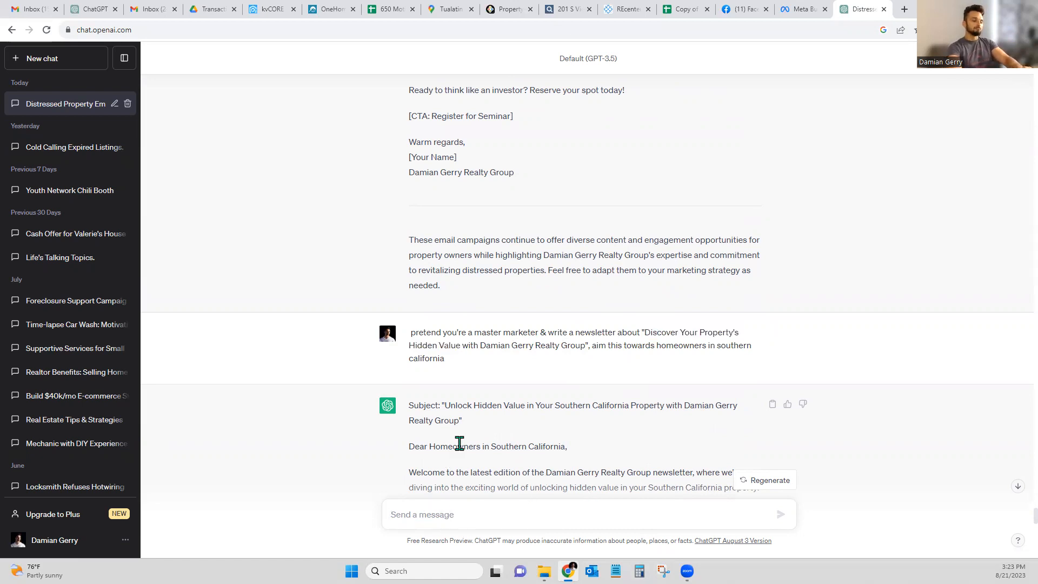
type("write an article about")
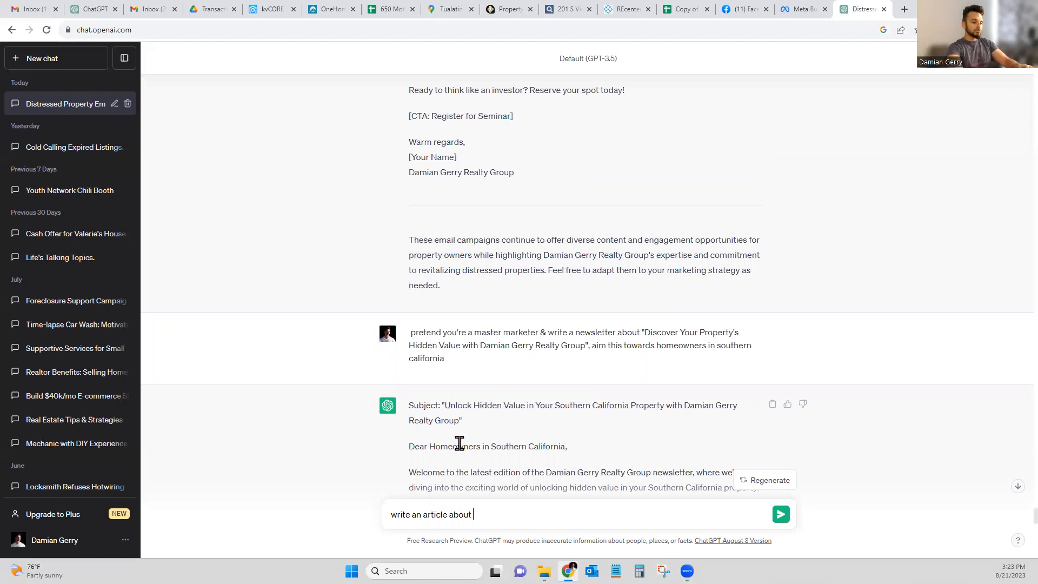
key("ctrl+v")
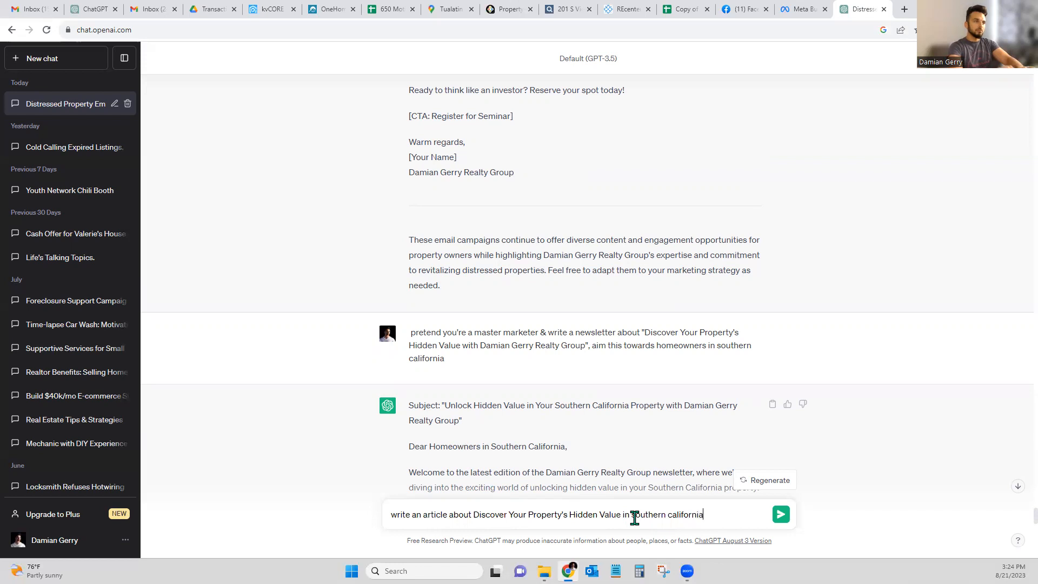
key("Return")
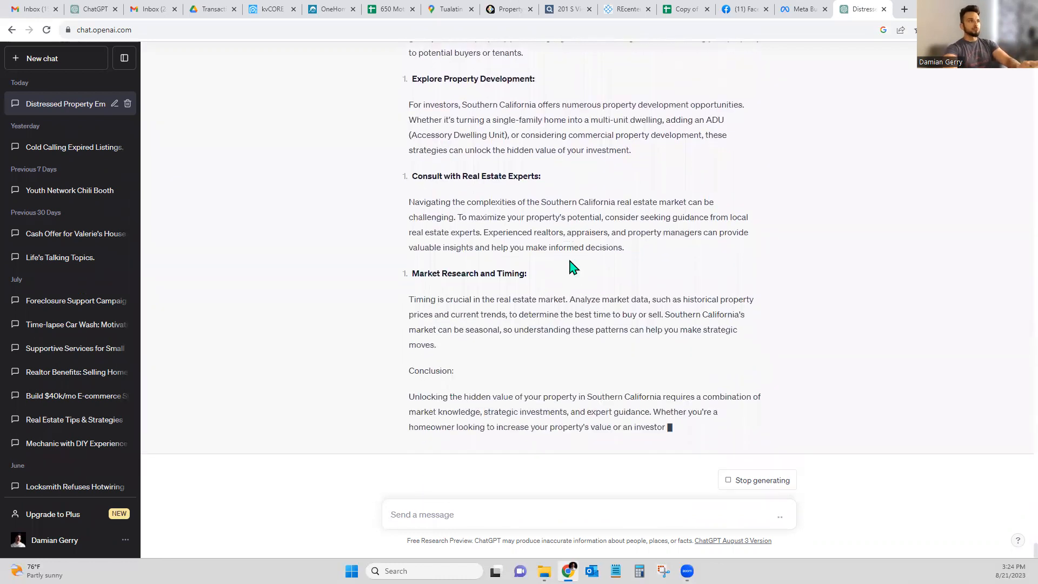
Send the follow-up request "make this funny" to have the article rewritten in a humorous tone
left_click(463, 514)
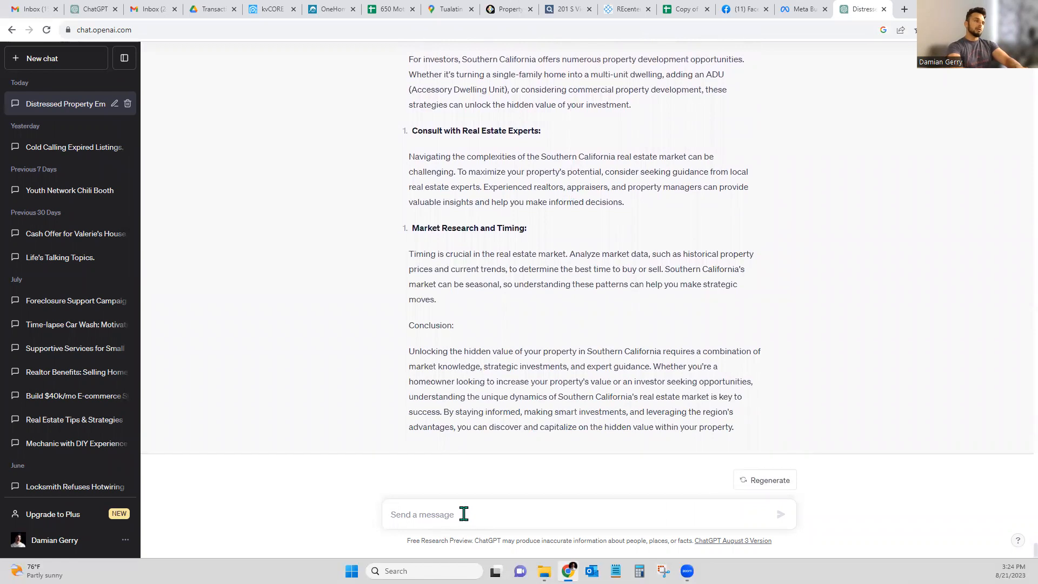
type("make this funny")
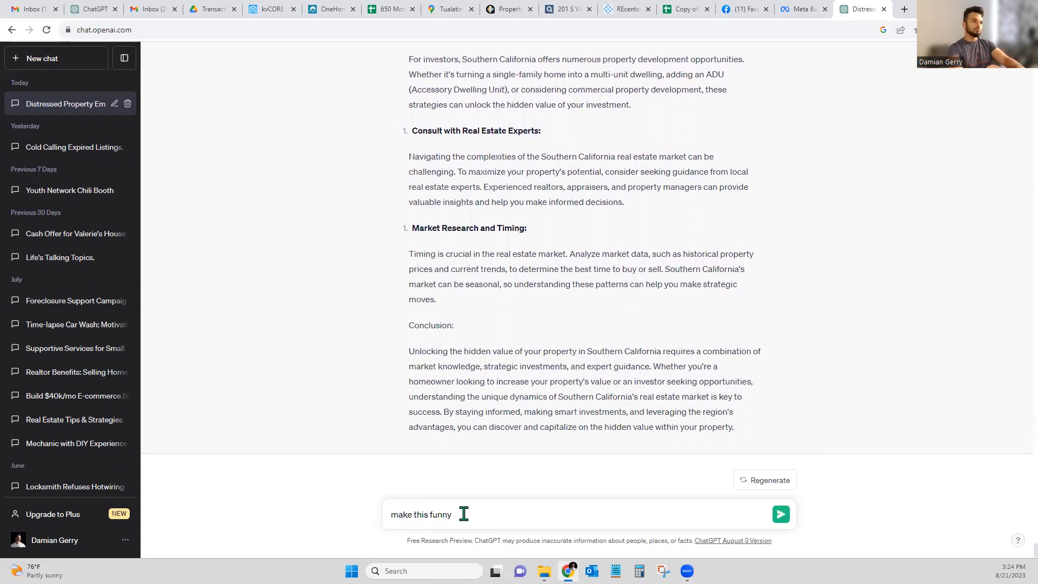
key("Return")
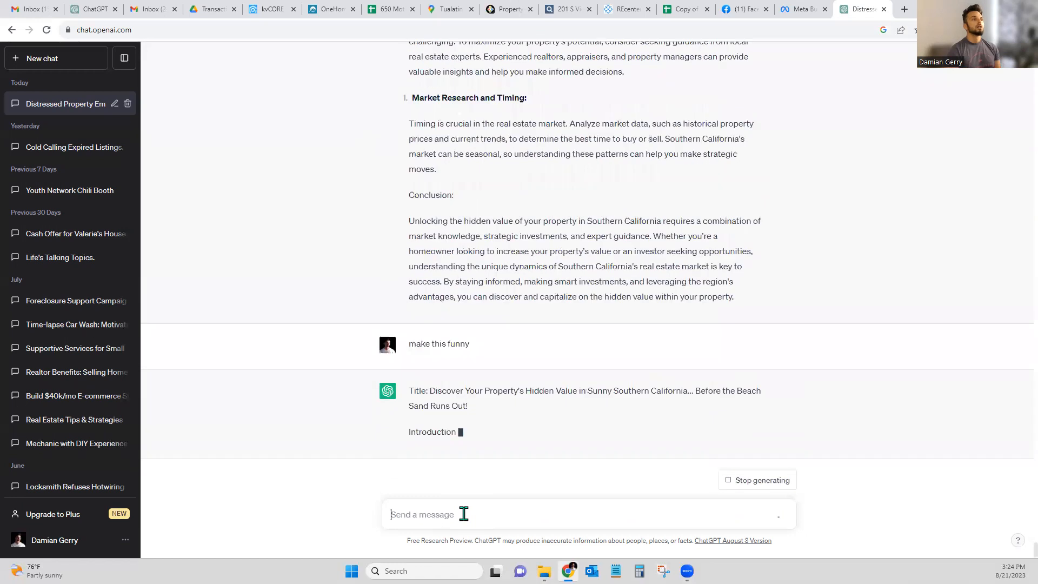